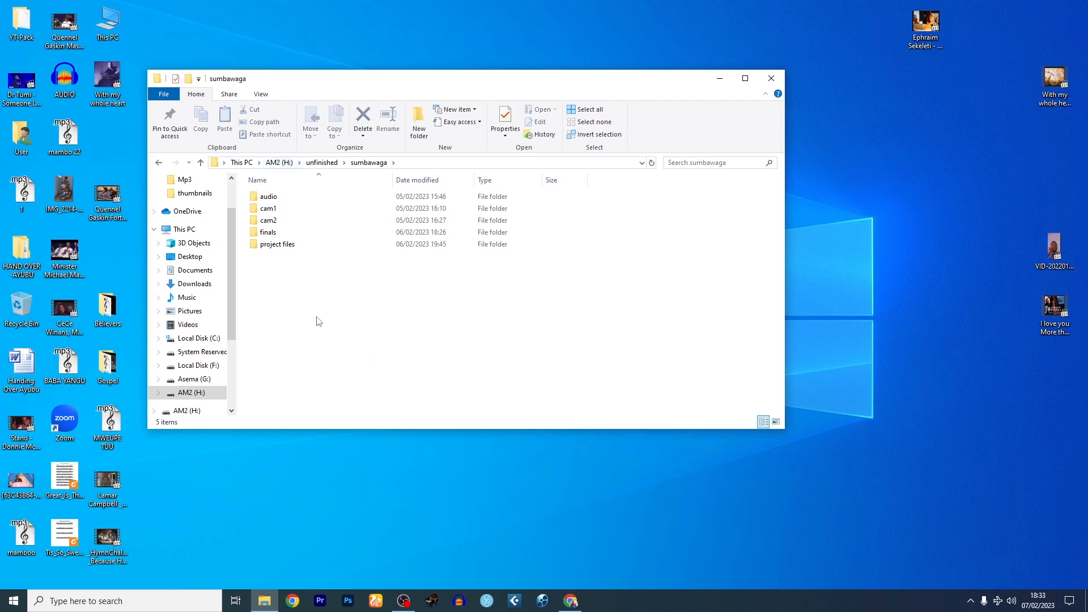
Look over the cam1, cam2, finals and project files folders inside the sumbawaga folder
left_click(272, 211)
left_click(276, 221)
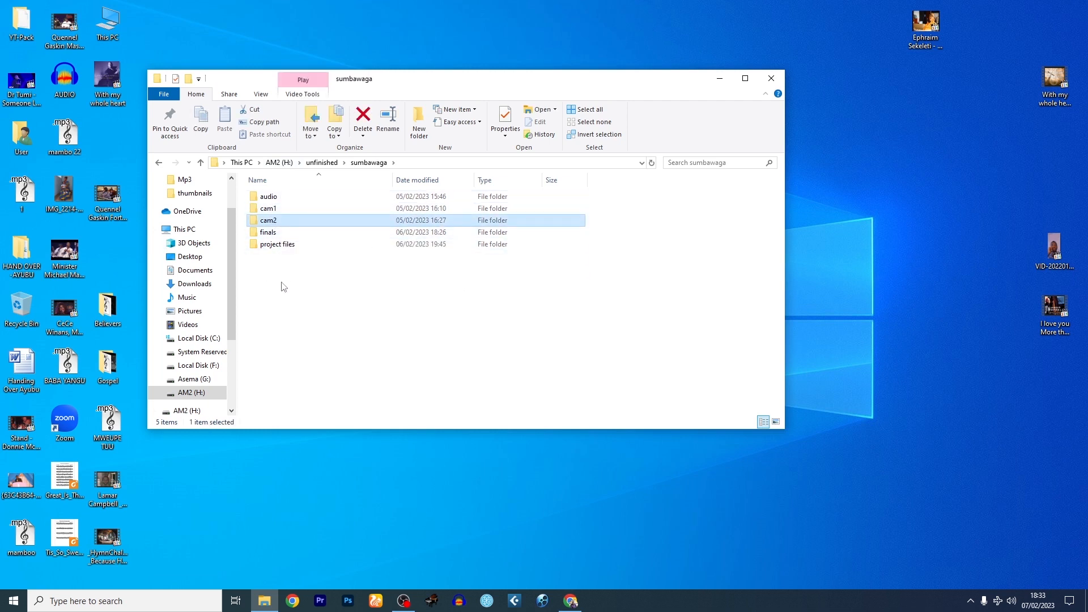
left_click(273, 234)
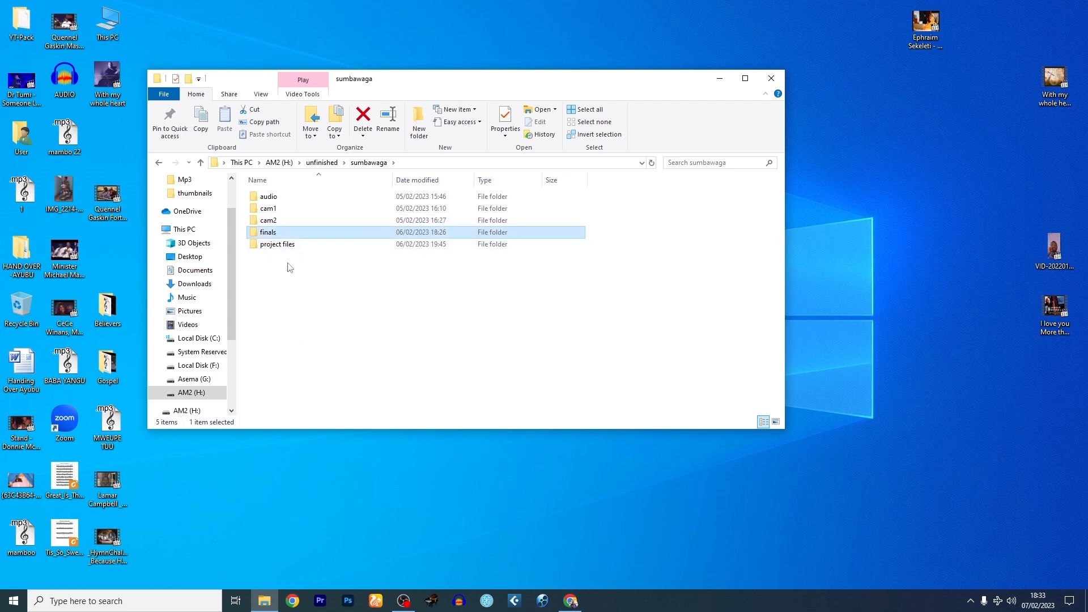
left_click(287, 246)
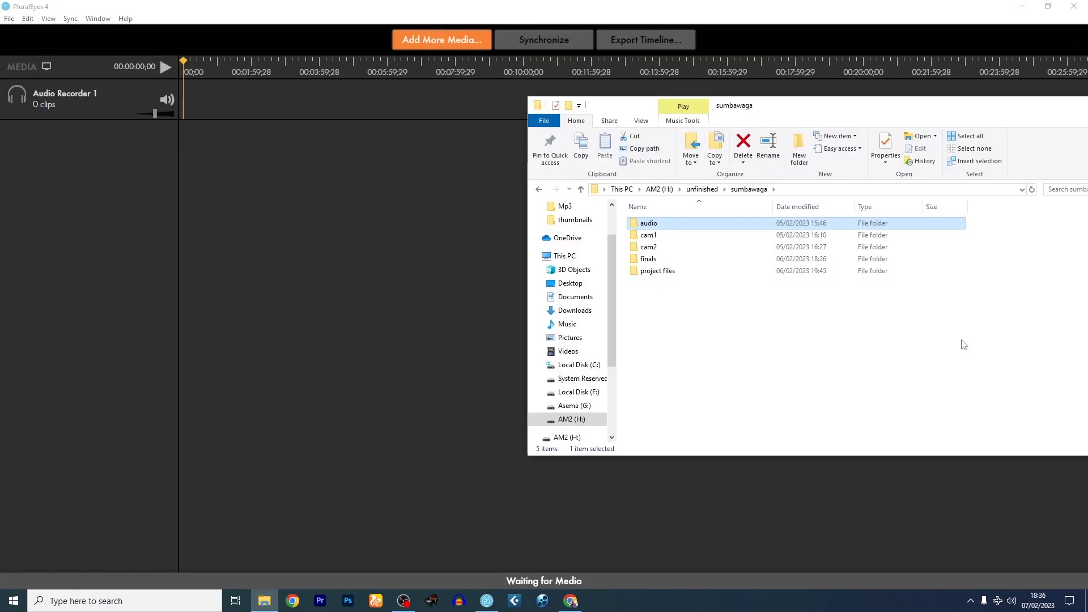
Add the 1.wav recording from the audio folder and the MVI_8547 clip from the cam1 folder to PluralEyes
double_click(756, 226)
left_click_drag(728, 225, 406, 179)
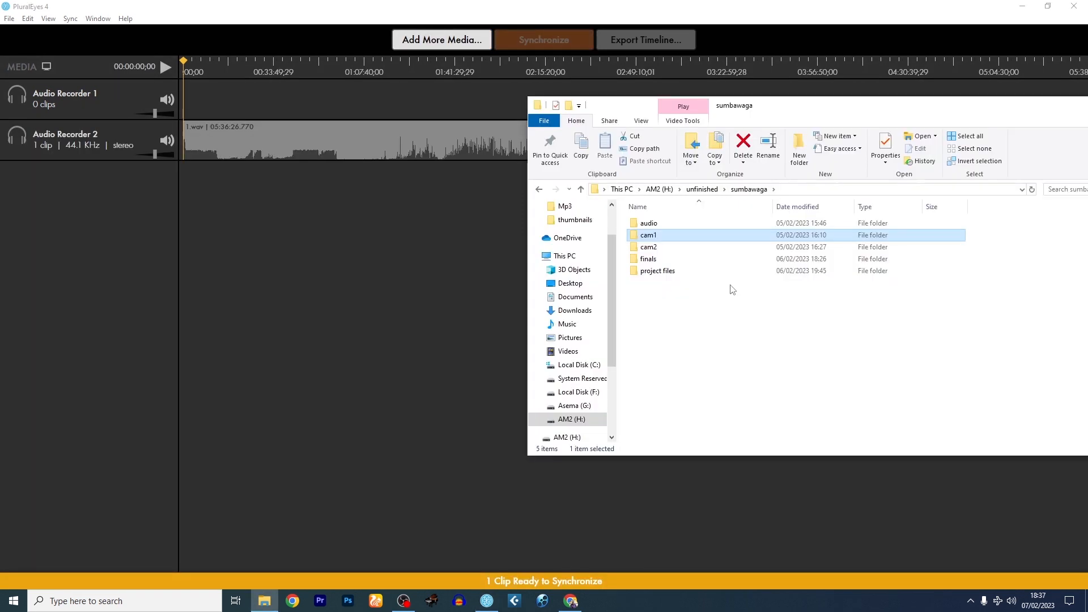
double_click(711, 235)
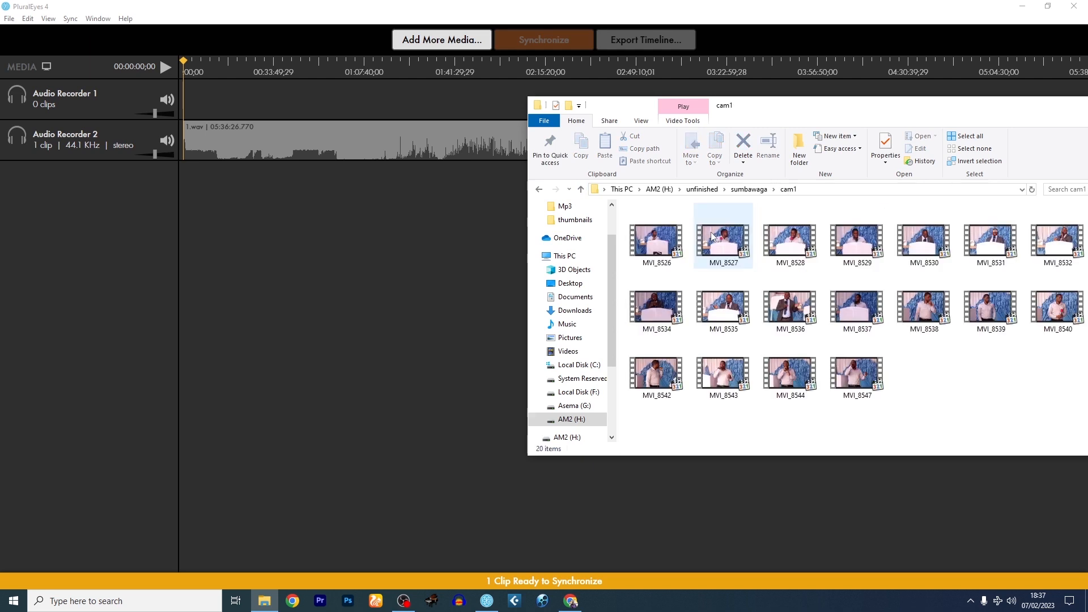
left_click(666, 247)
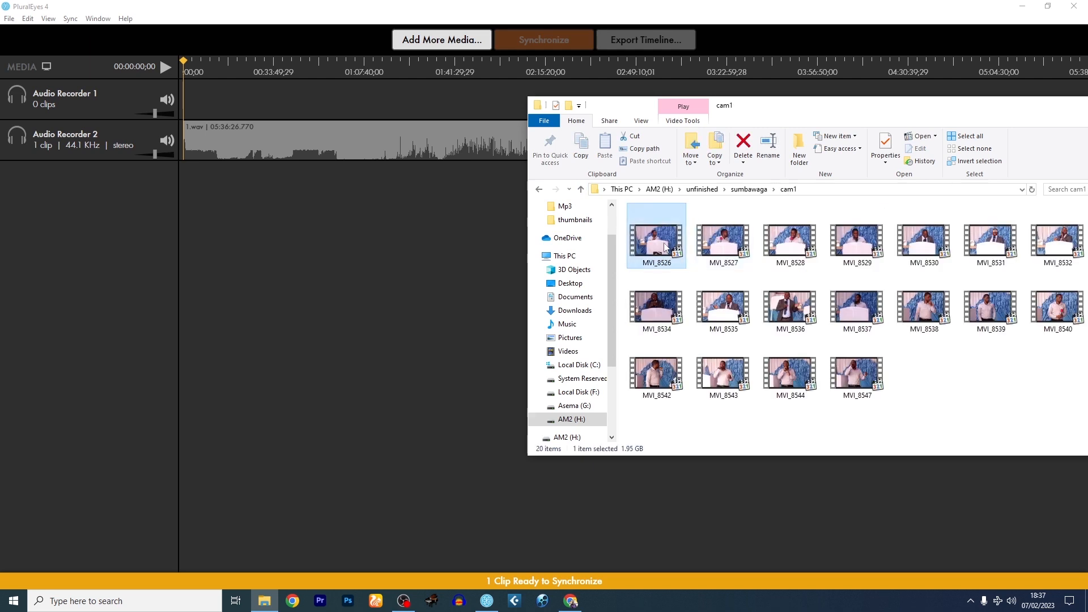
key("ctrl+a")
left_click_drag(666, 247, 353, 216)
Add the MVI_8680 clip from the cam2 folder to PluralEyes and synchronize all the media
key("alt+Up")
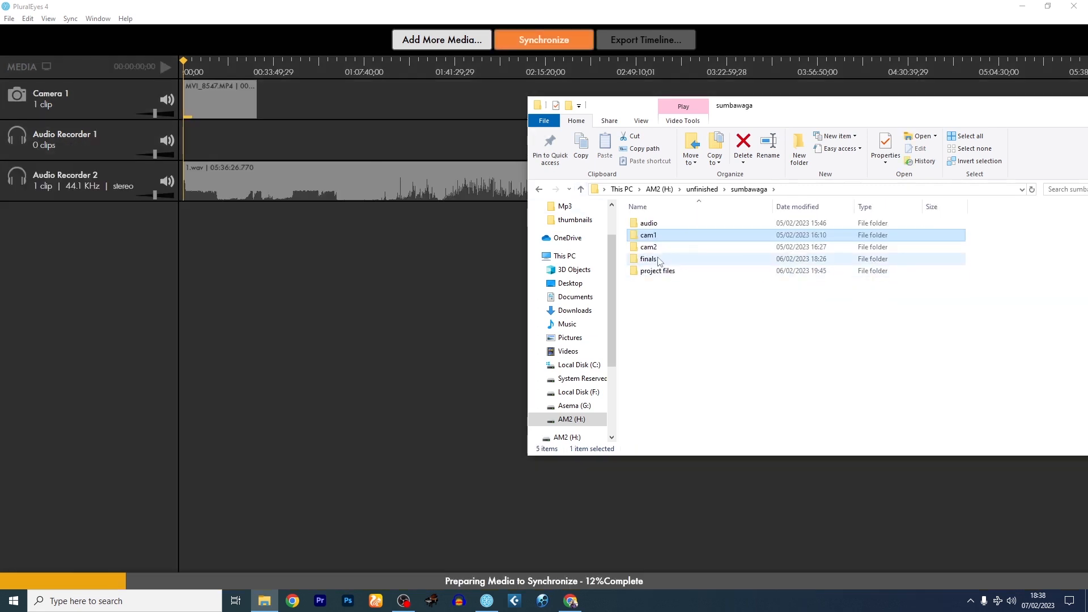
double_click(655, 248)
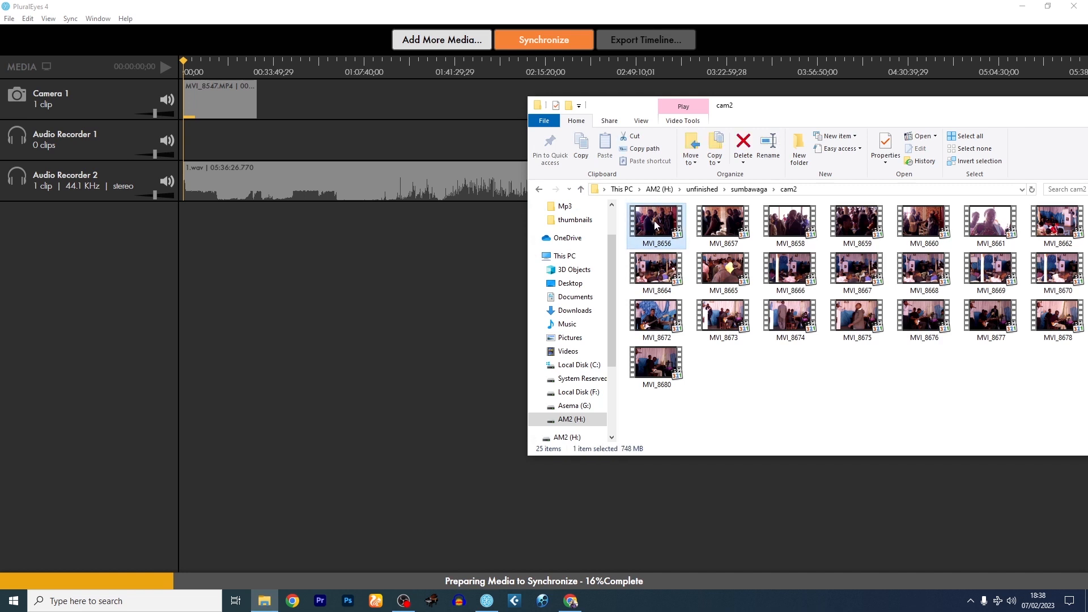
key("ctrl+a")
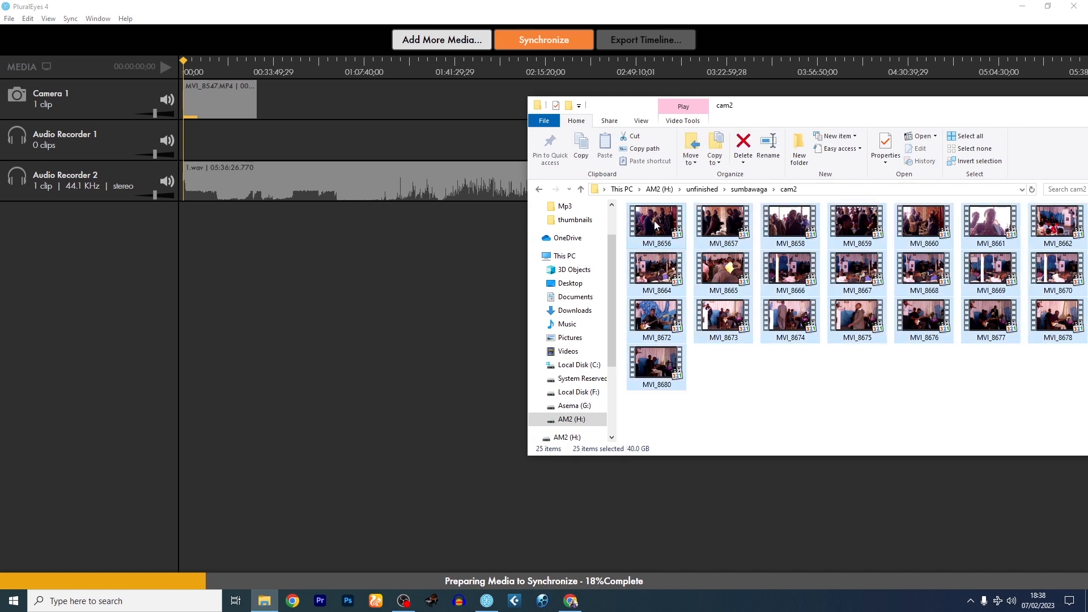
left_click_drag(653, 220, 400, 163)
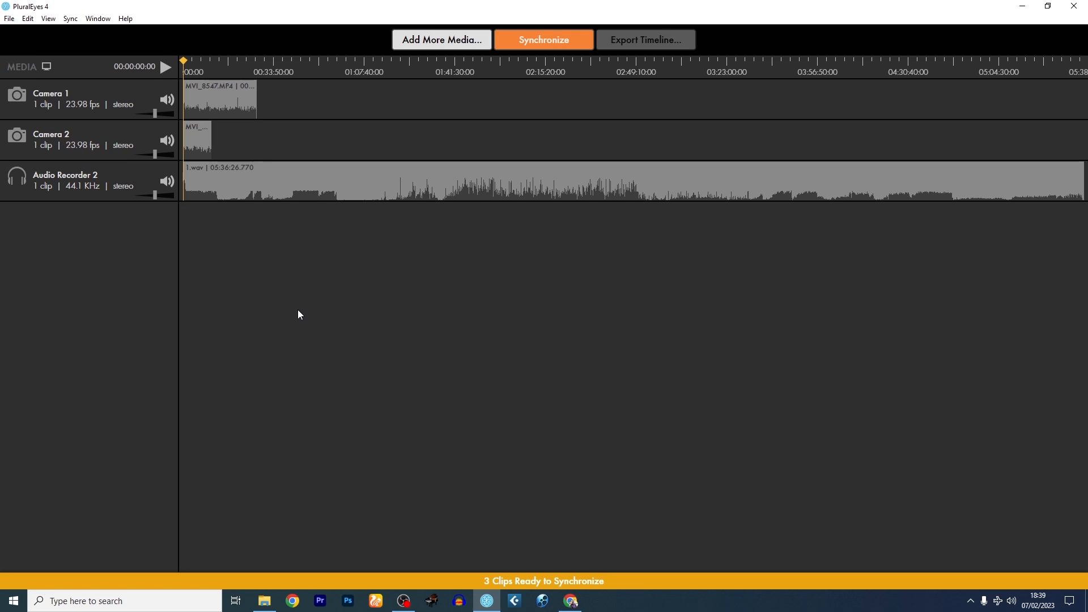
left_click(550, 42)
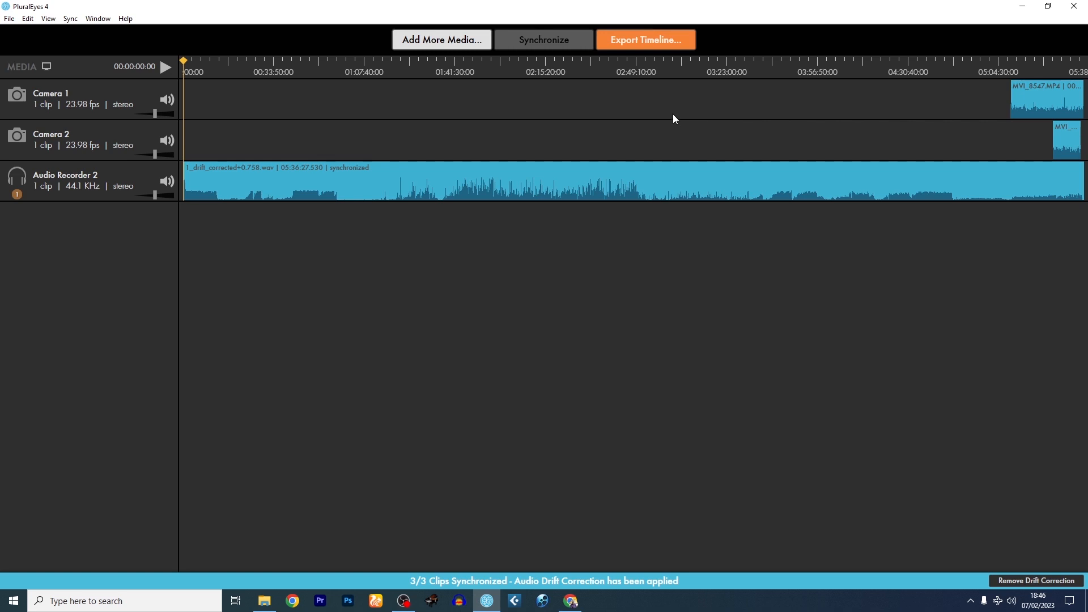
Set the timeline export to save as sumbawanga in the sumbawaga project files folder on the H: drive
left_click(643, 44)
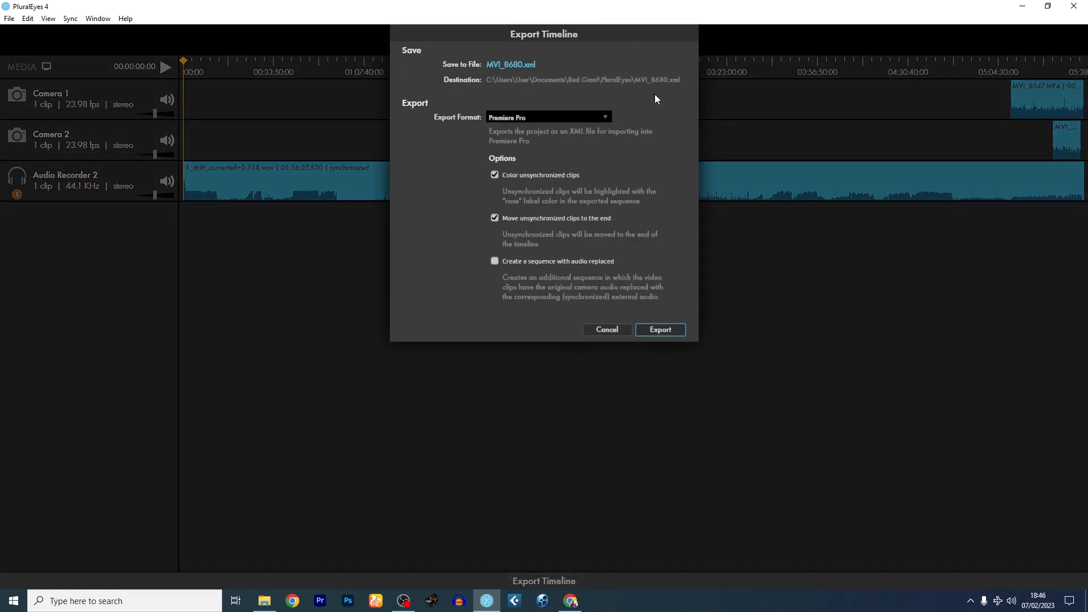
left_click(518, 66)
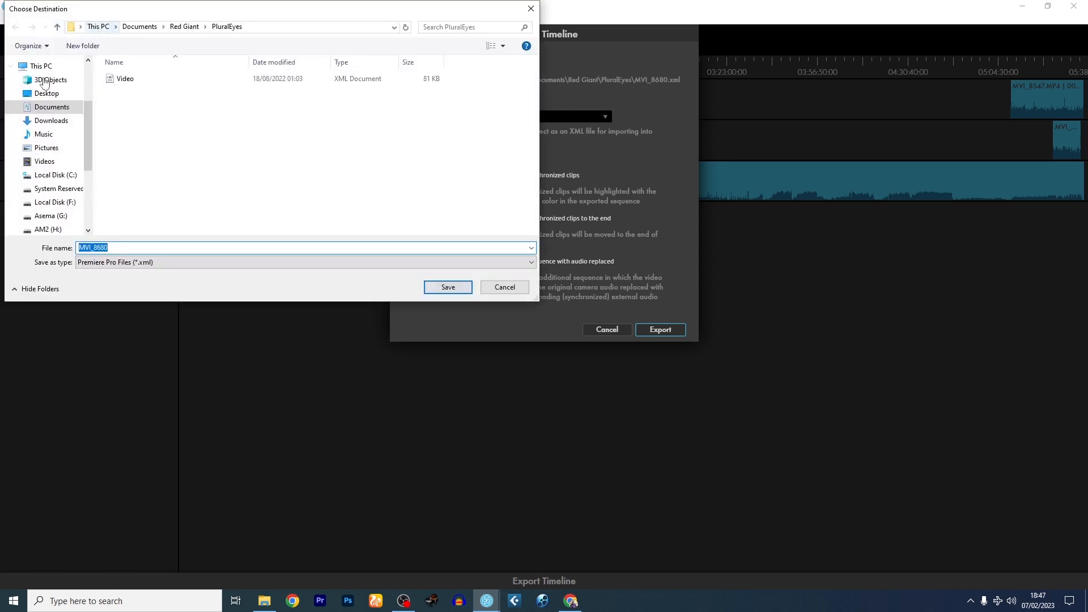
left_click(54, 230)
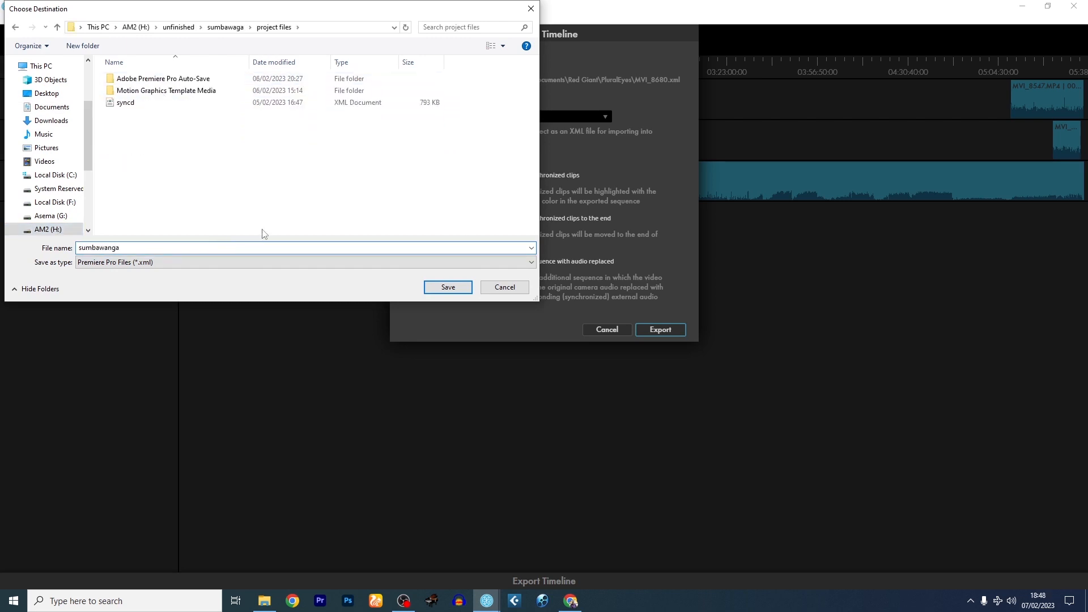
left_click(447, 287)
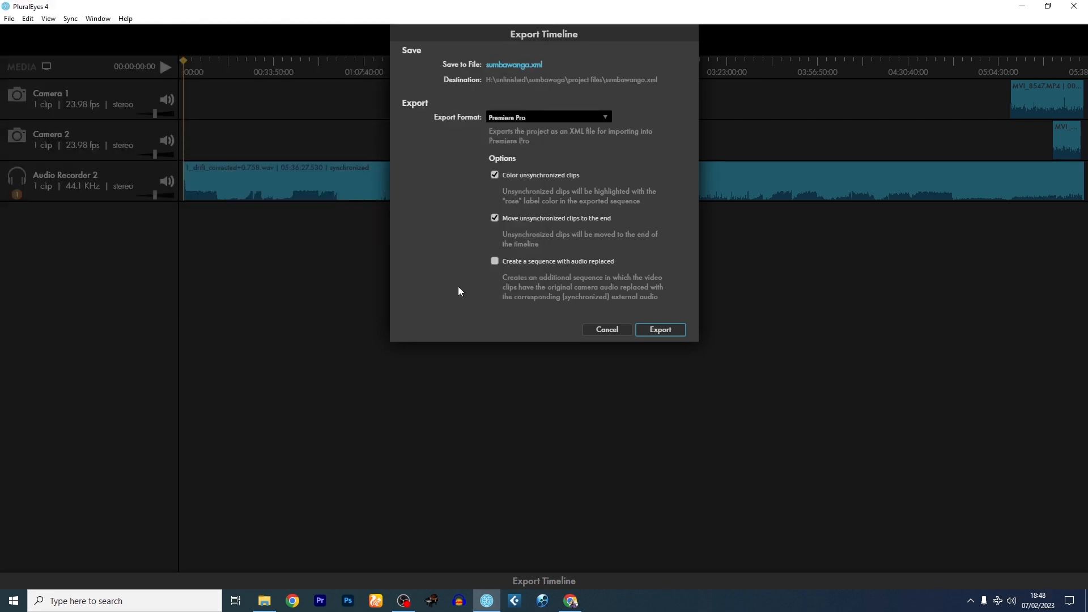
Export the synchronized timeline in Premiere Pro format without moving unsynchronized clips to the end
left_click(610, 118)
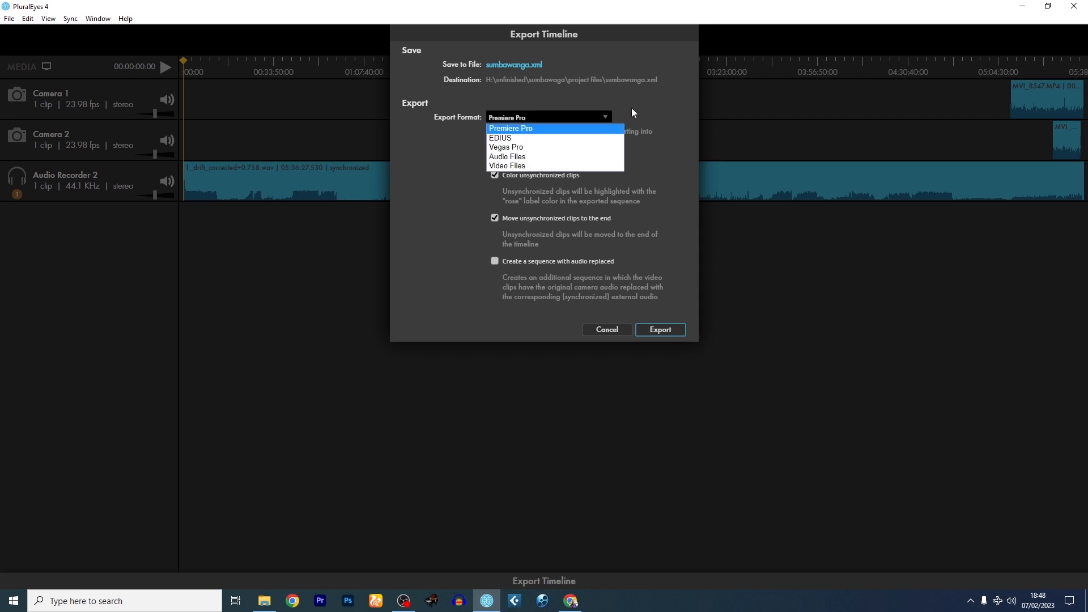
left_click(550, 130)
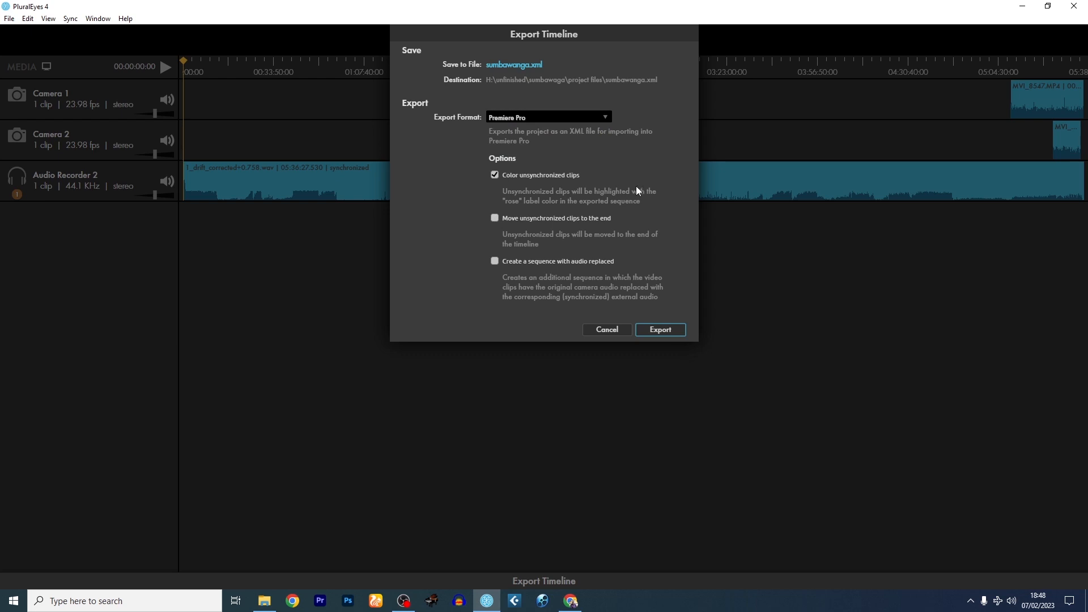
left_click(661, 330)
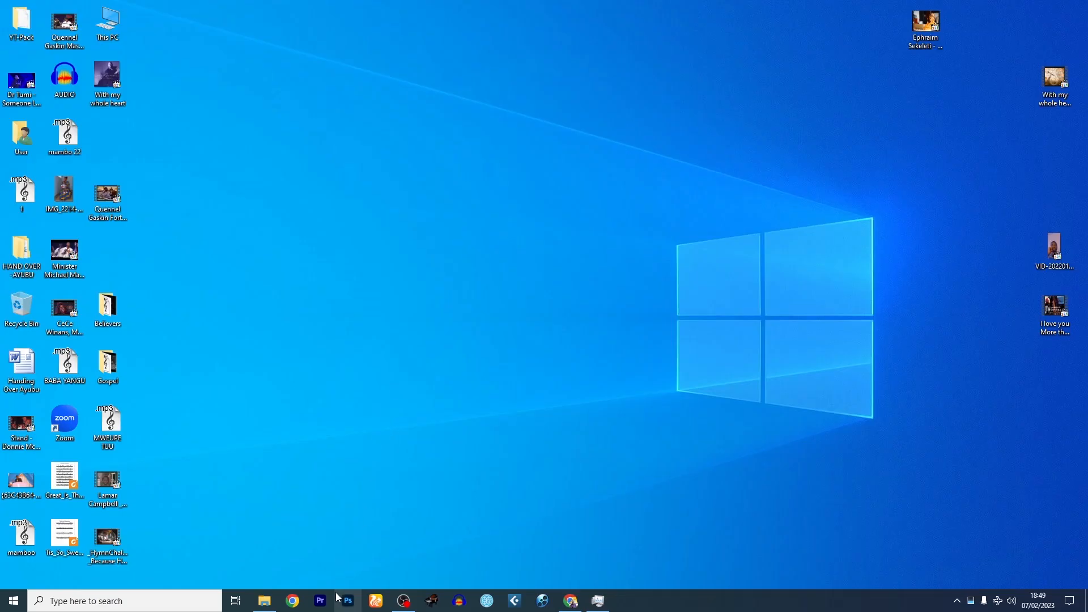
Switch to Premiere Pro, create a project named darius in the sumbawaga project files folder, and use the Editing workspace
left_click(320, 601)
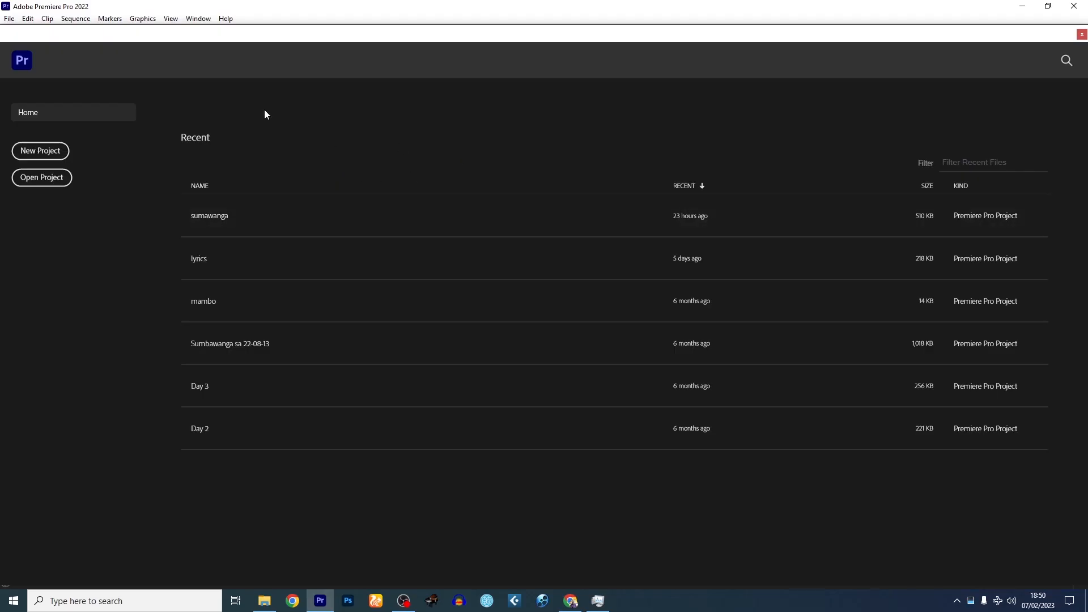
left_click(50, 154)
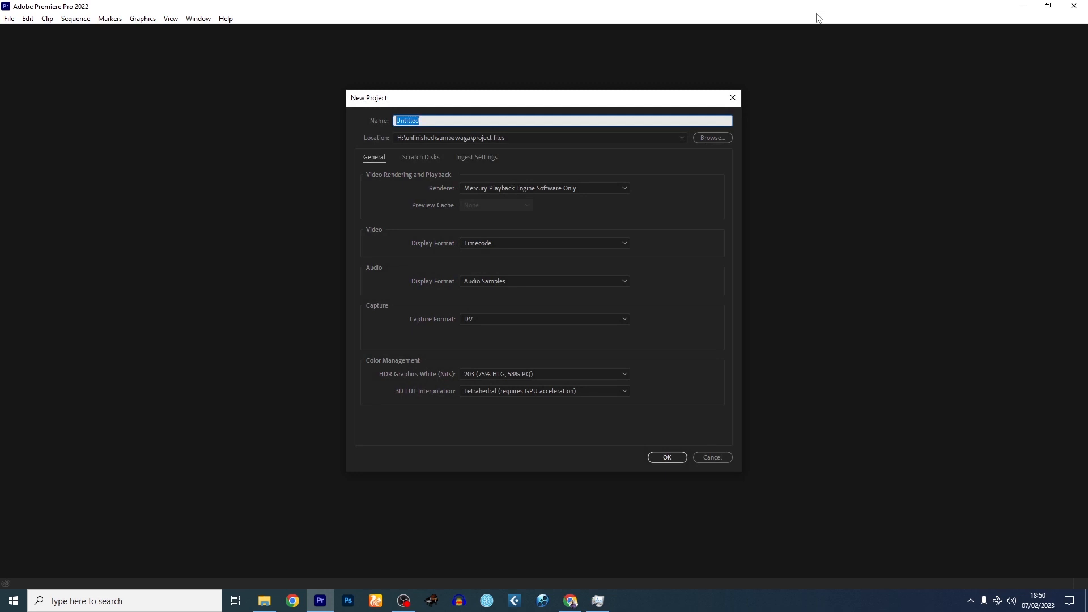
type("darius")
left_click(708, 137)
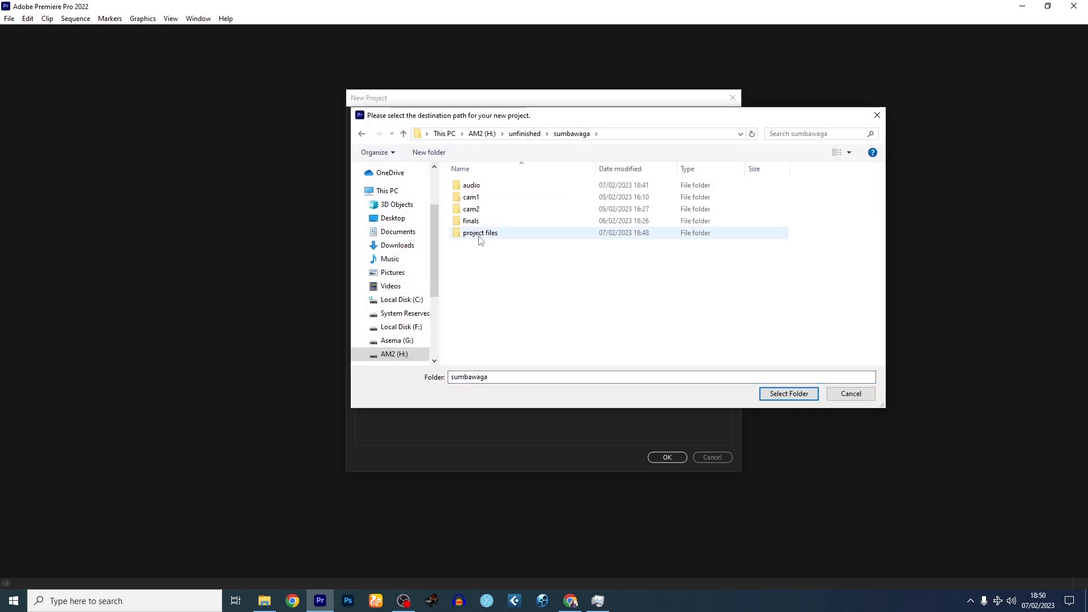
left_click(507, 237)
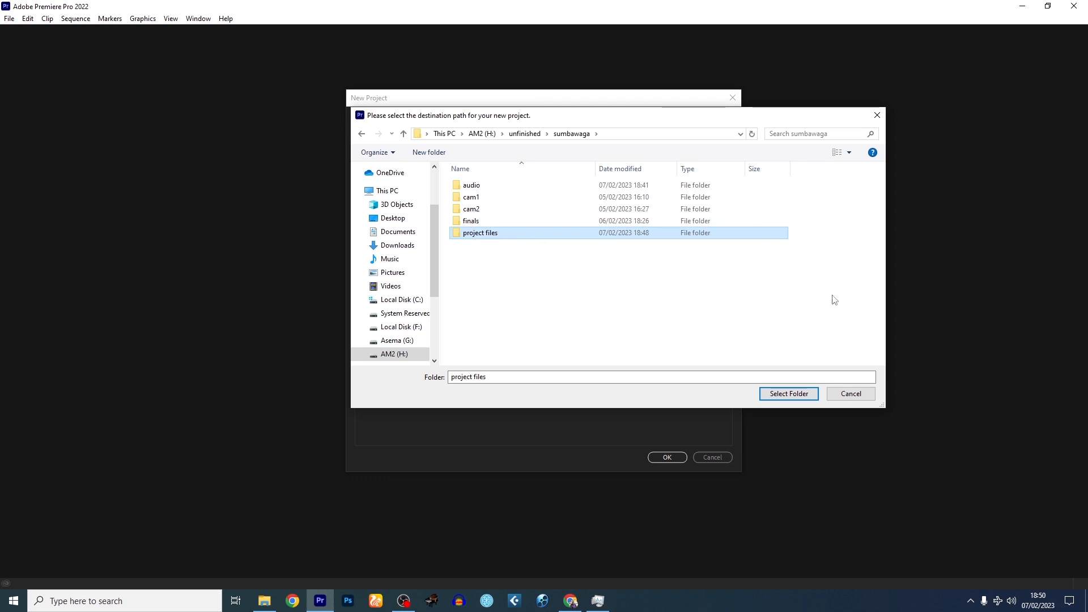
left_click(802, 401)
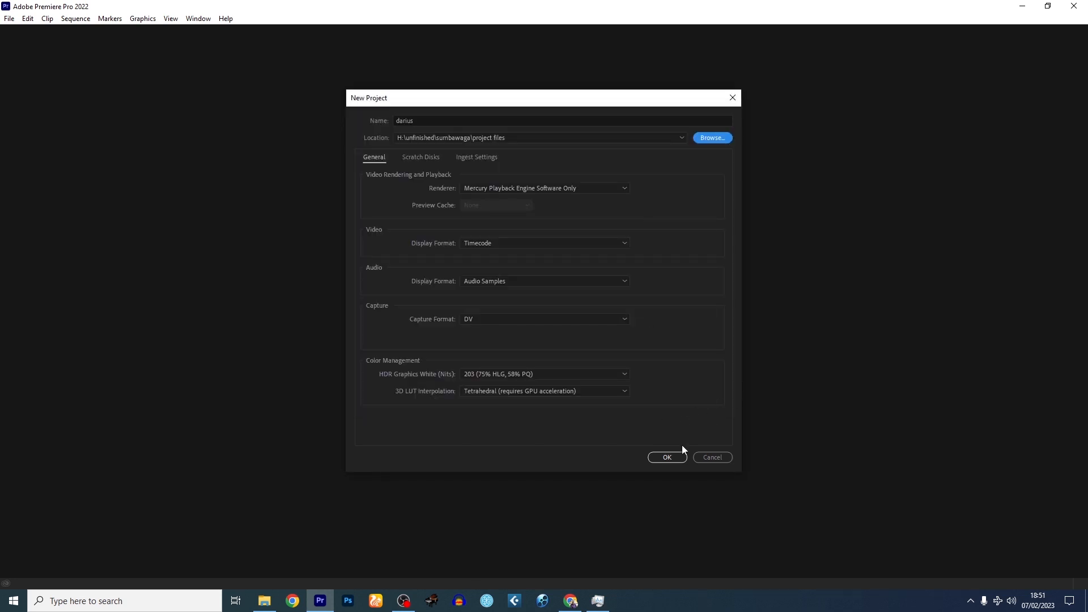
left_click(671, 457)
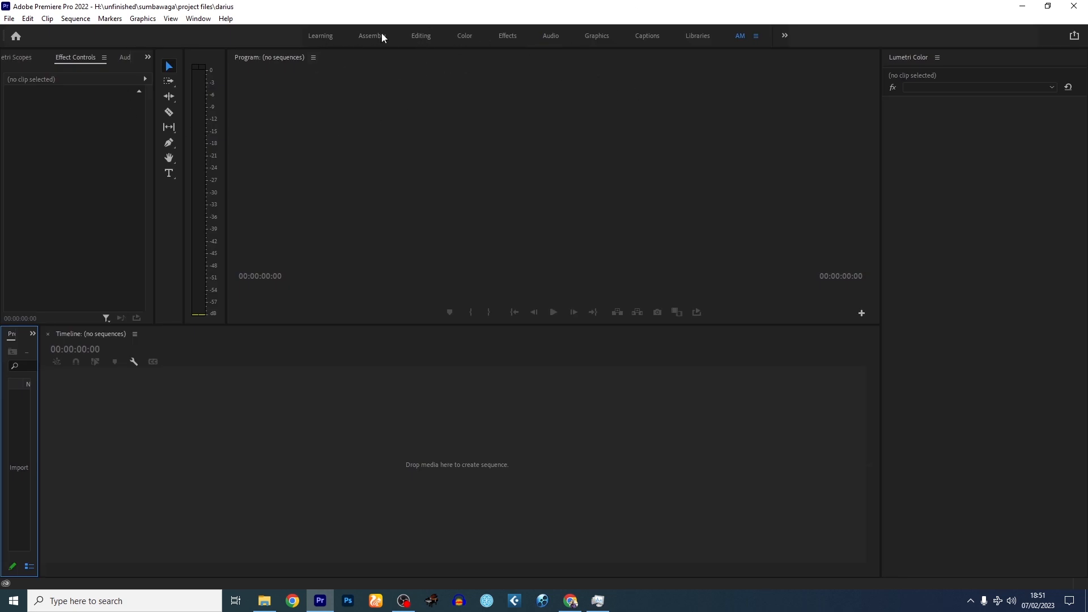
left_click(421, 36)
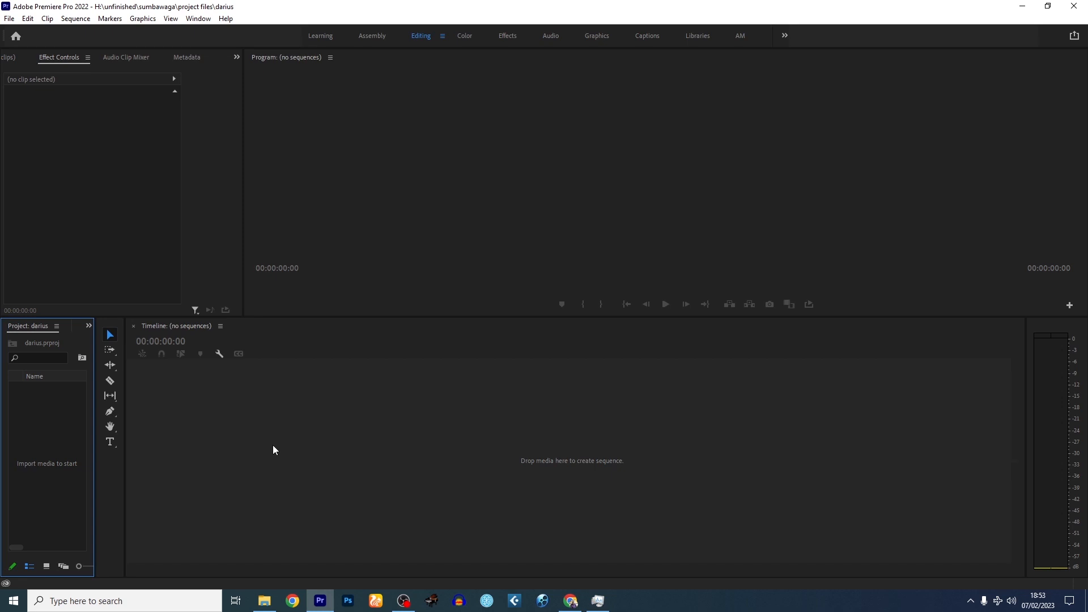
Import the syncd XML file from the project files folder into the Premiere Pro project and enlarge the project item list
key("alt+Tab")
left_click(429, 243)
double_click(429, 243)
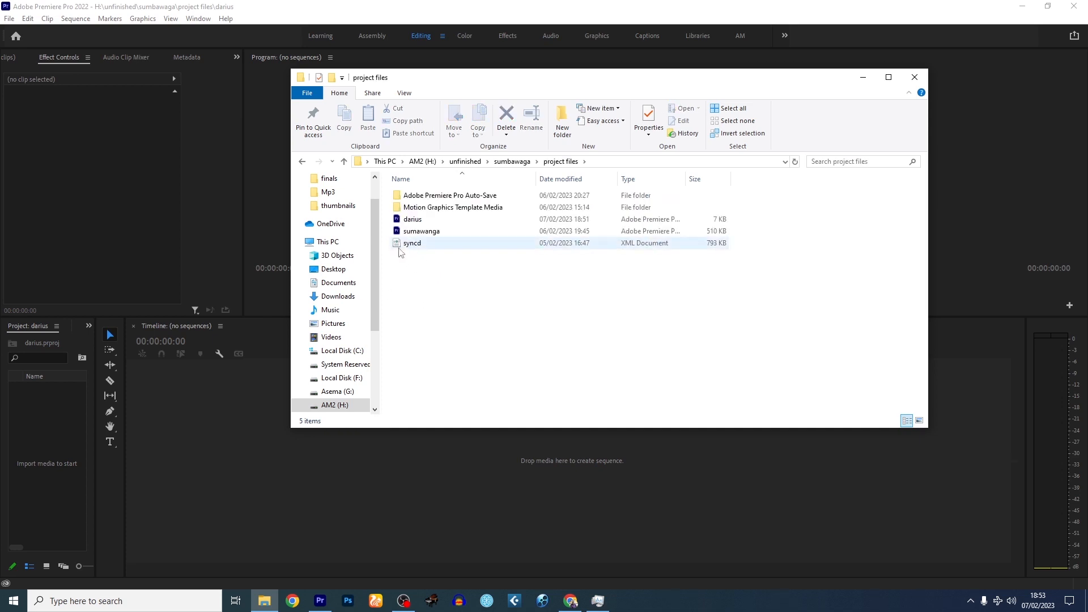
left_click_drag(416, 245, 43, 448)
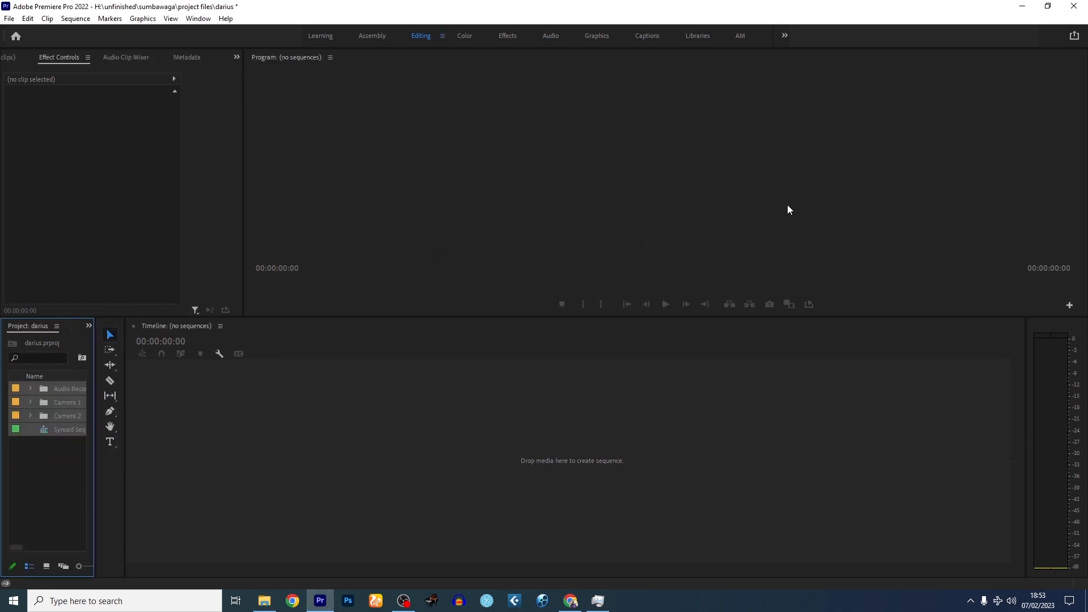
left_click_drag(94, 346, 206, 336)
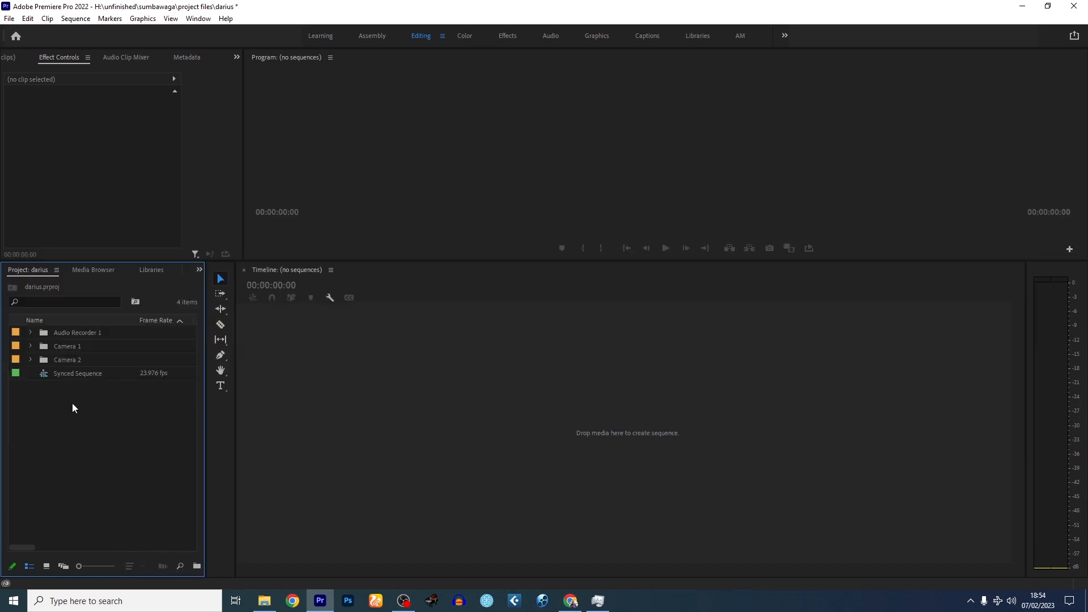
Rename the imported Synced Sequence to darius
left_click(82, 374)
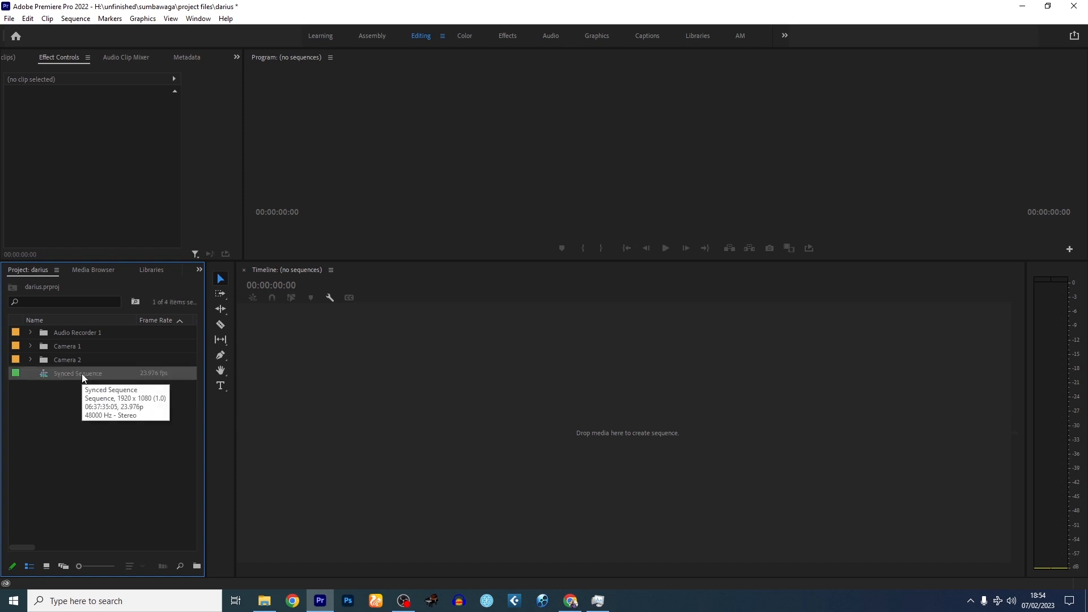
right_click(116, 373)
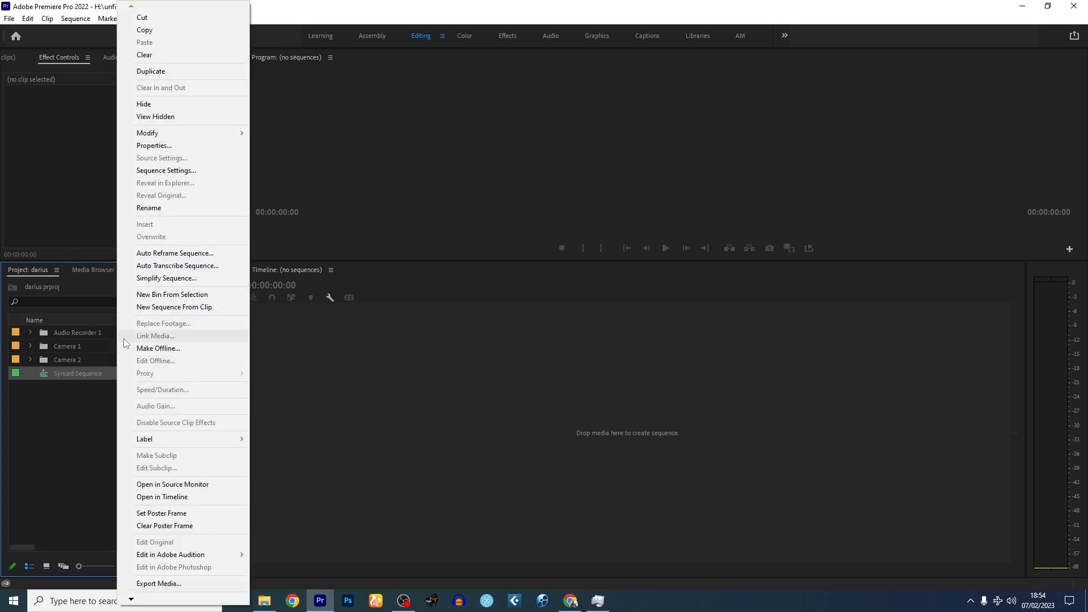
left_click(149, 208)
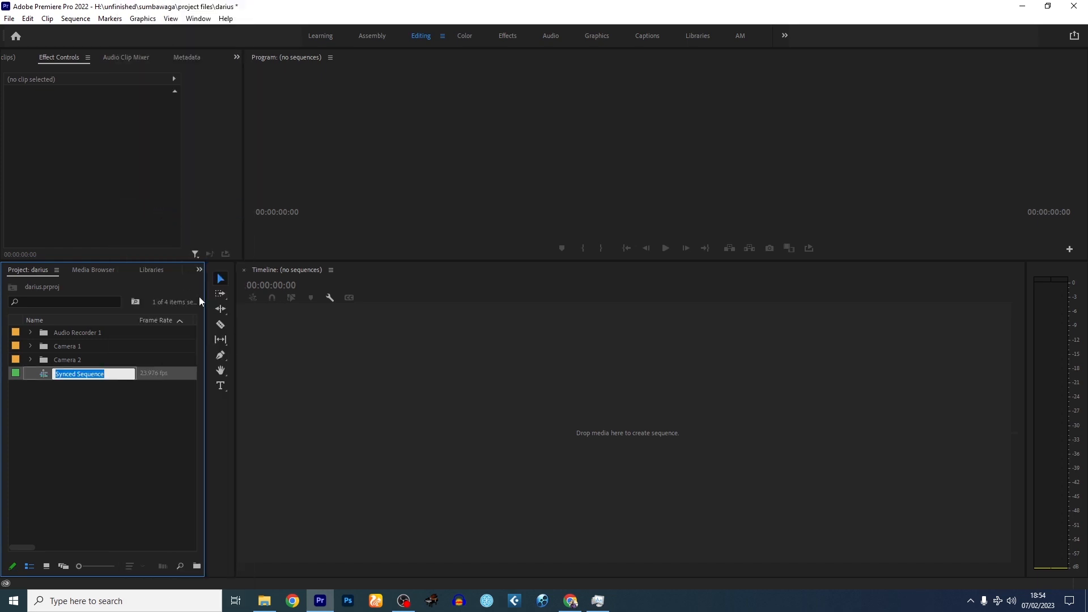
type("darius")
key("Tab")
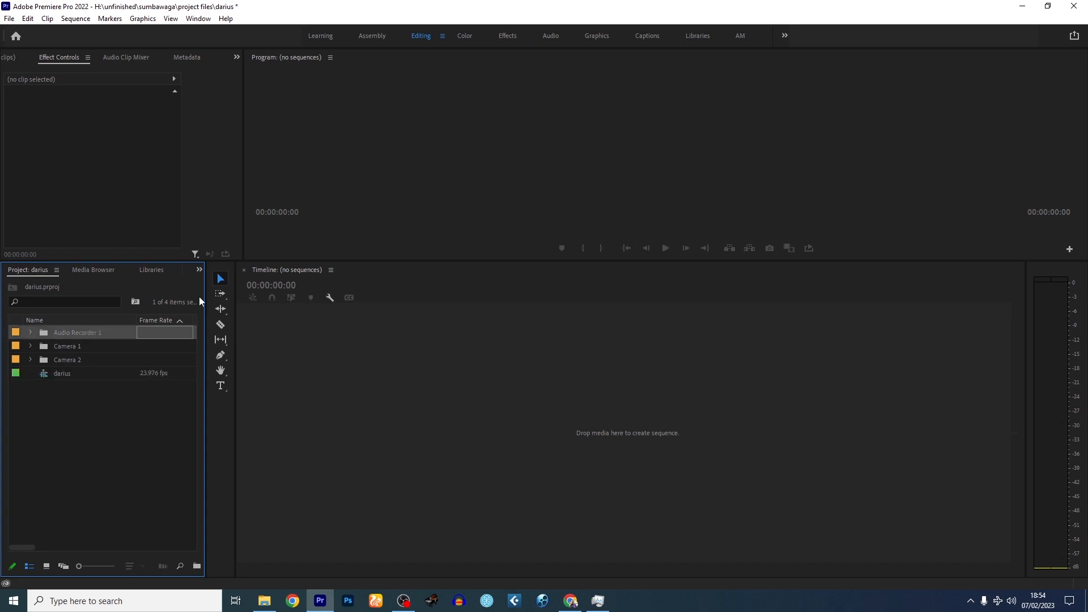
left_click(44, 413)
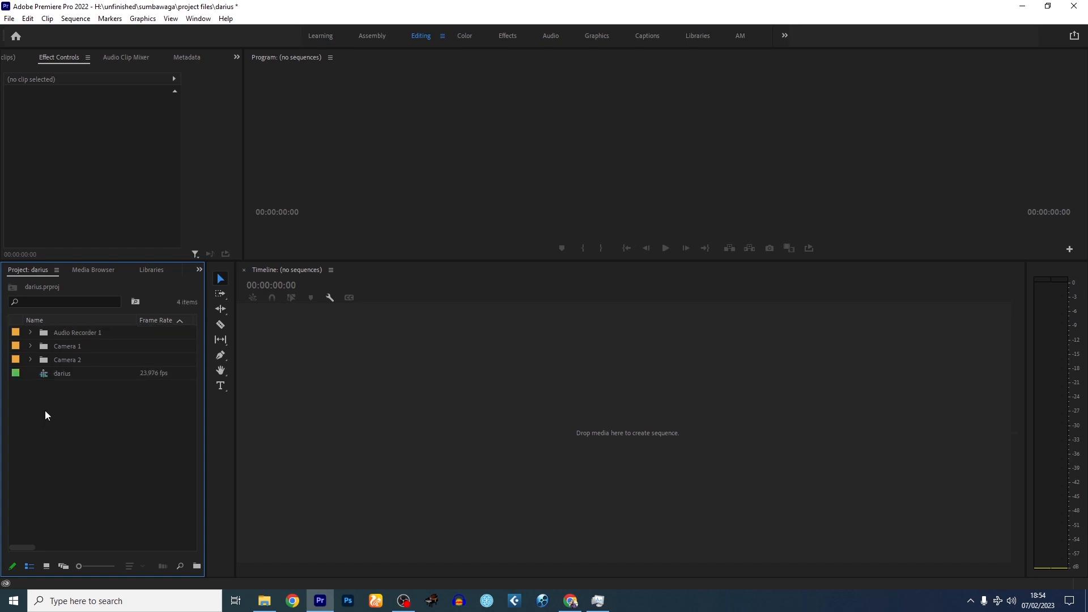
Duplicate the darius sequence as darius edit and open the copy in the timeline
left_click(66, 377)
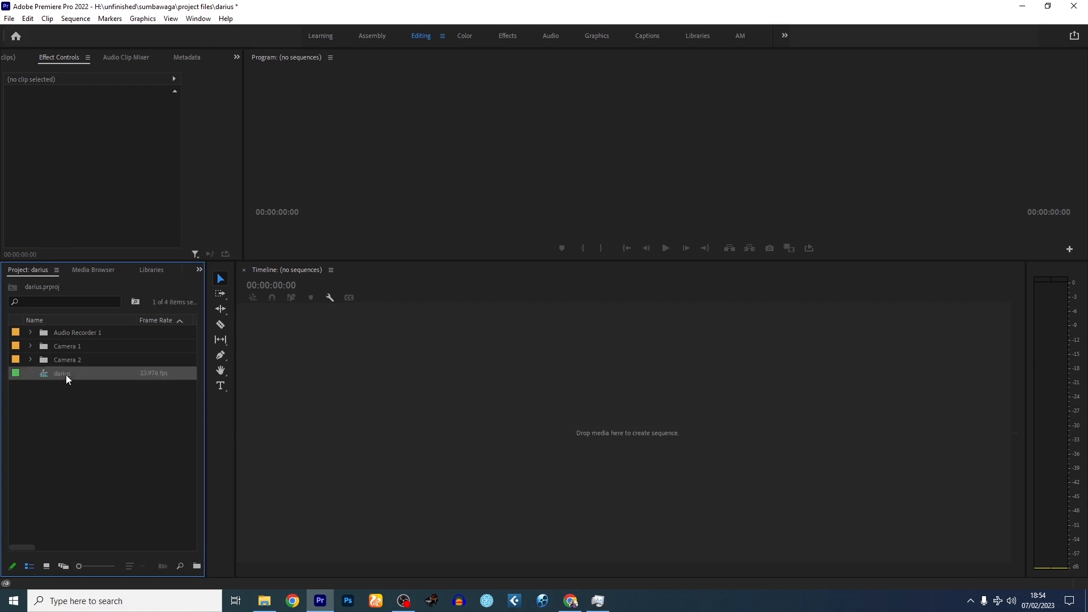
right_click(66, 375)
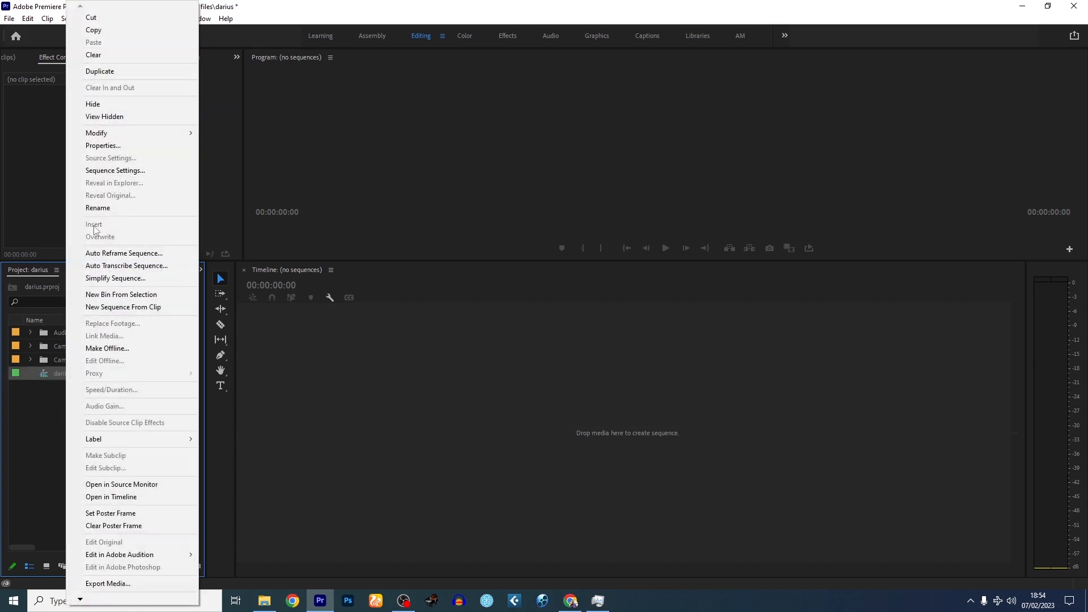
left_click(114, 71)
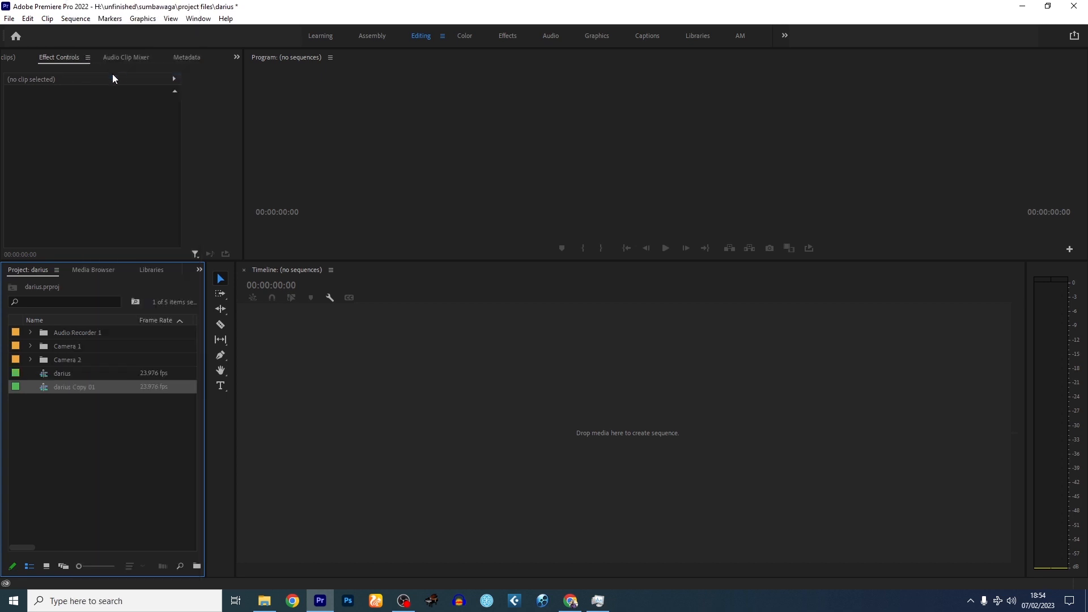
left_click(94, 387)
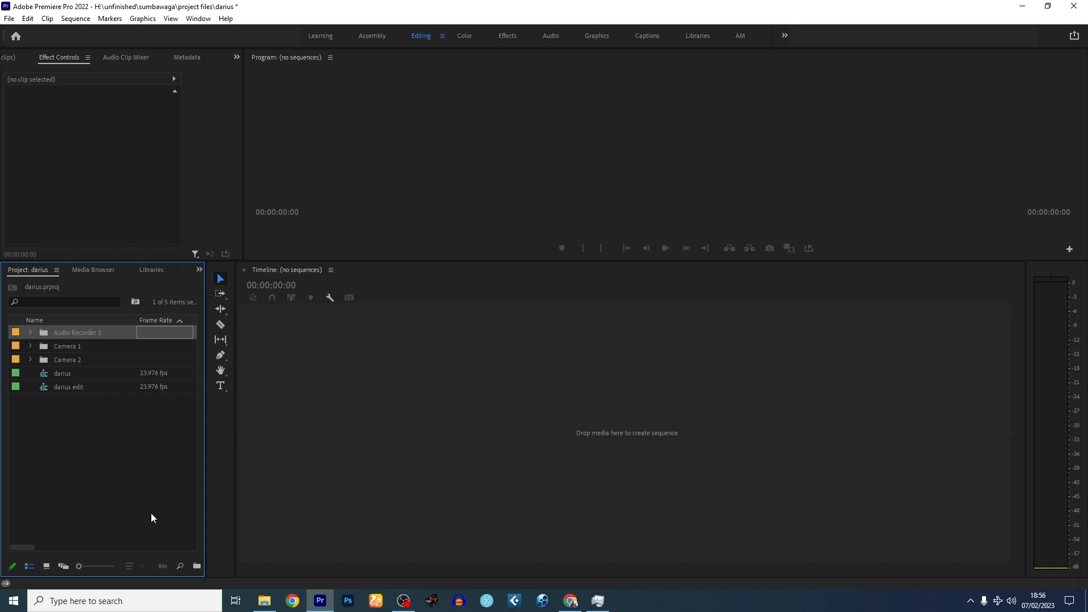
double_click(44, 390)
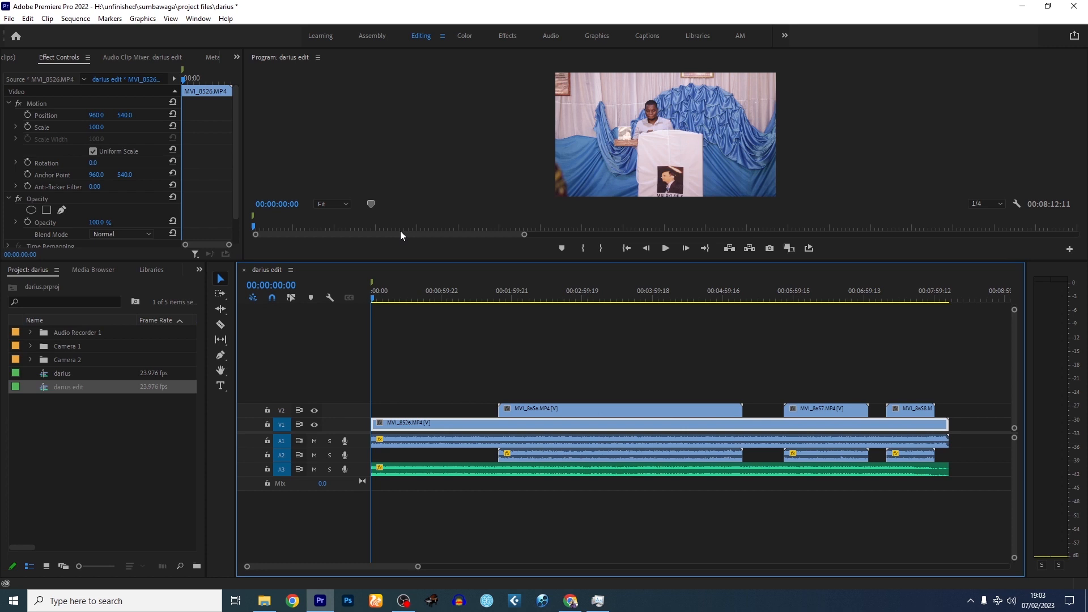
In the Color workspace, create a 1920 × 1080, 23.976 fps adjustment layer and place it on V3 over the whole darius edit sequence
left_click(462, 36)
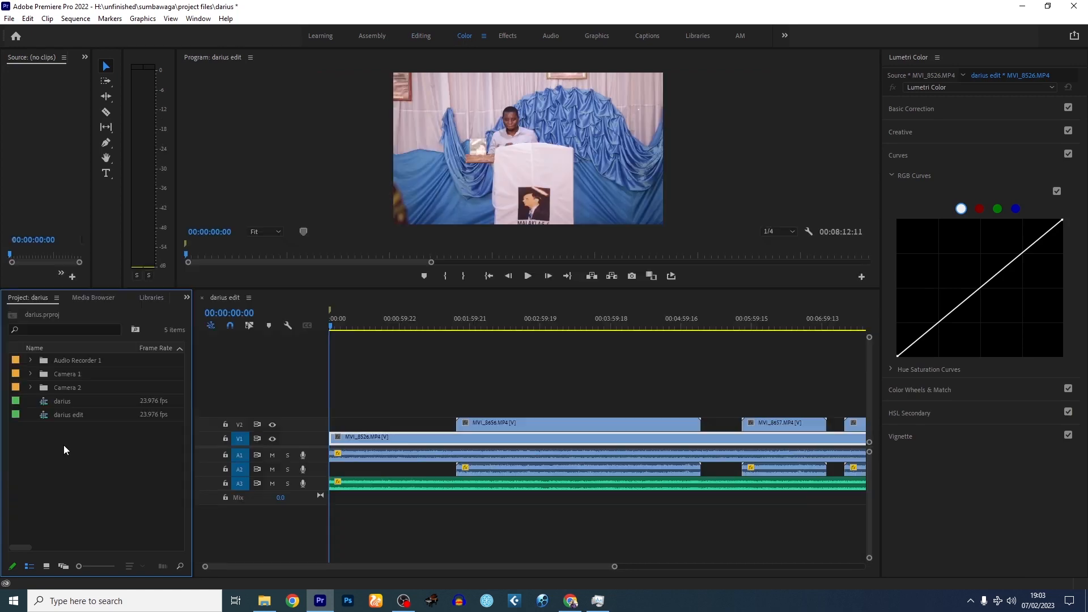
right_click(64, 450)
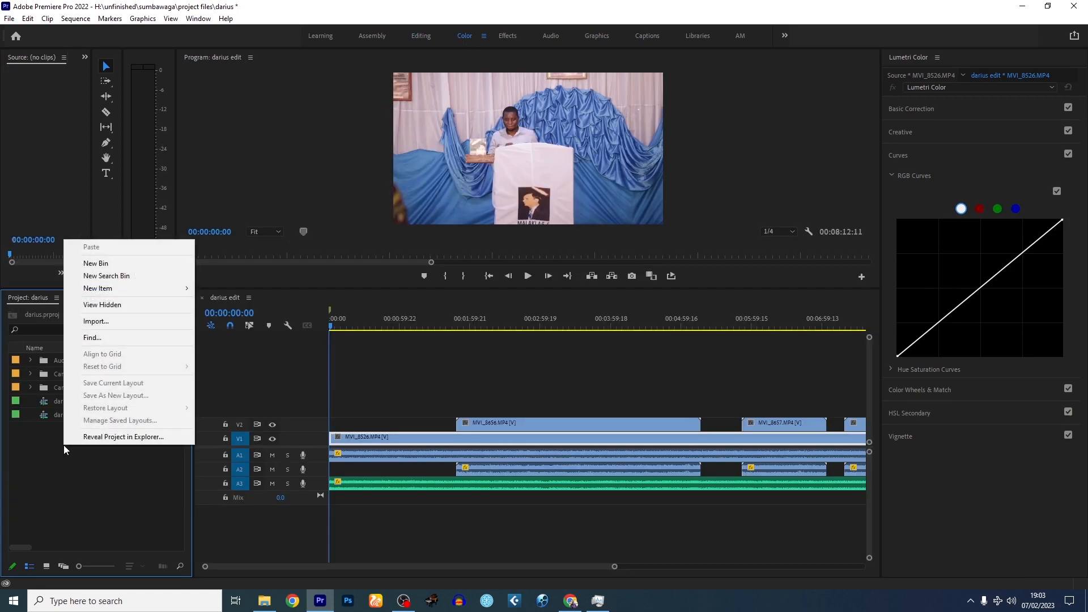
mouse_move(144, 298)
left_click(219, 327)
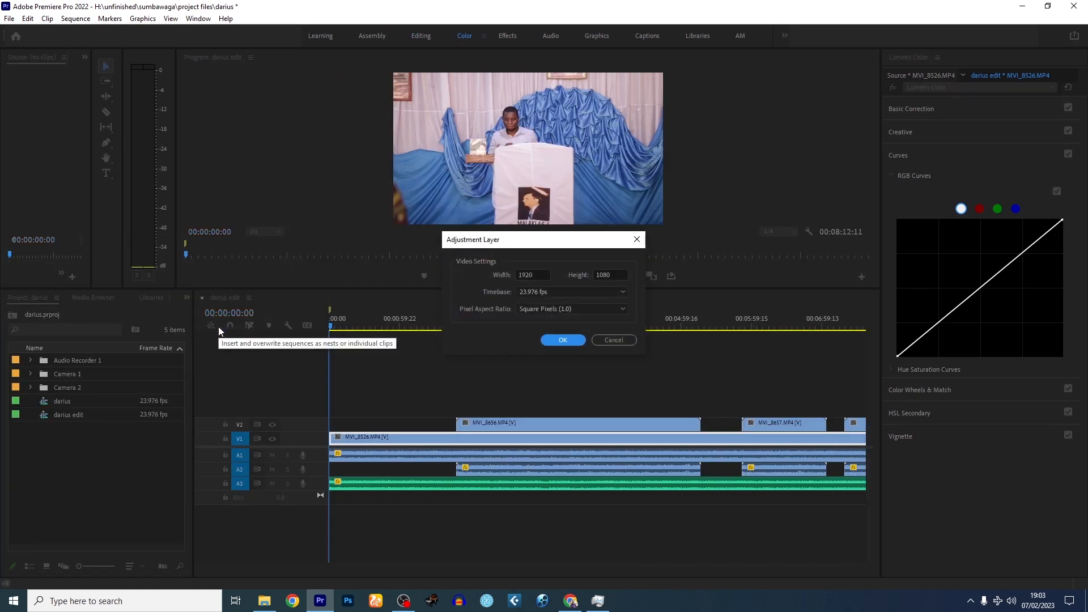
left_click(564, 339)
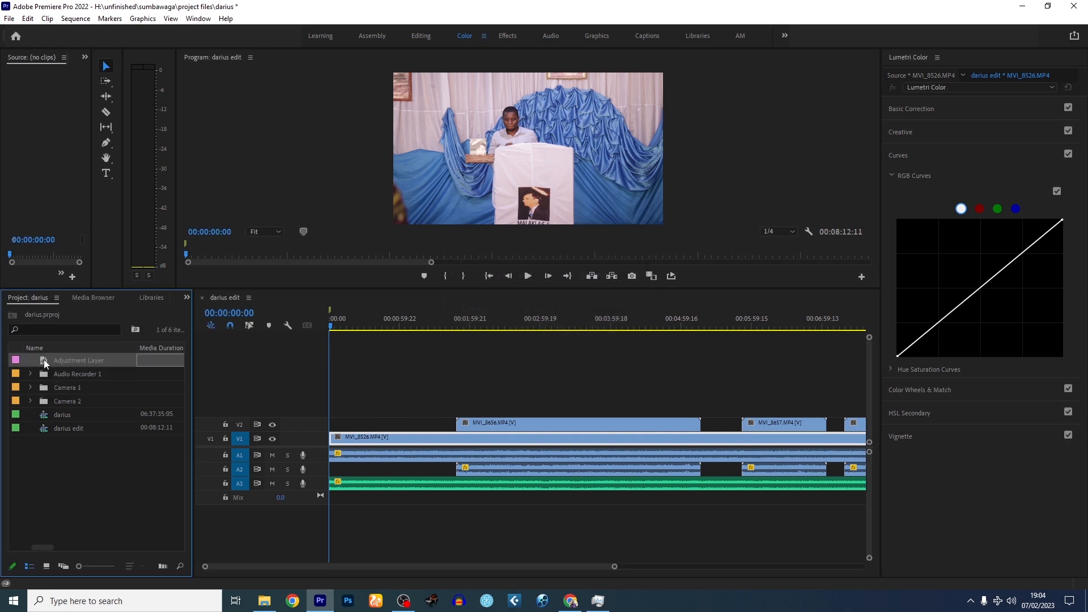
left_click_drag(44, 363, 625, 408)
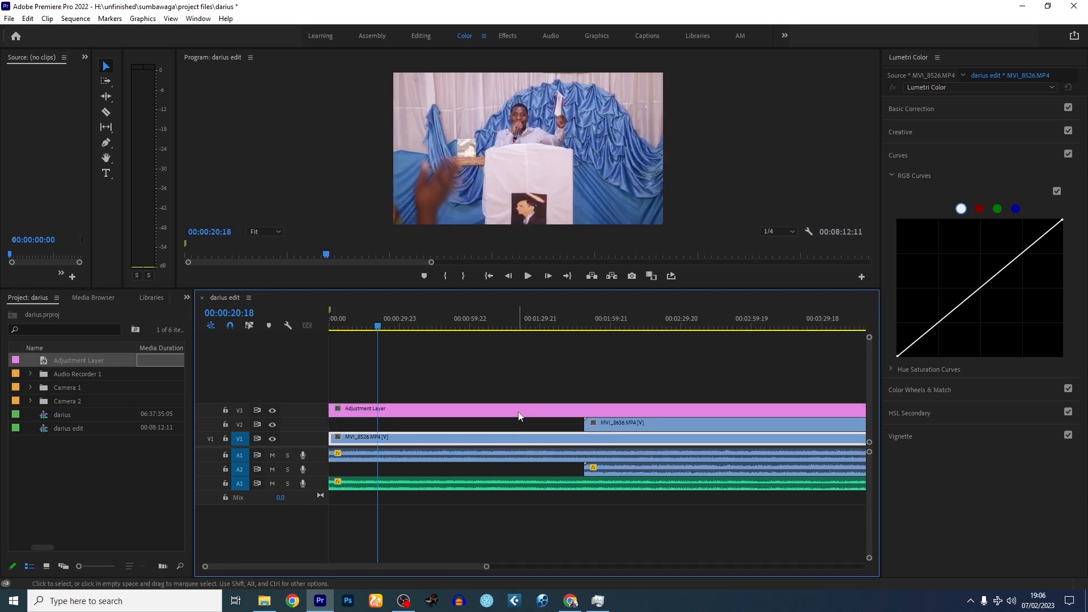
Apply the AM.cube LUT from the AM Luts folder as the creative look on the adjustment layer
left_click(521, 410)
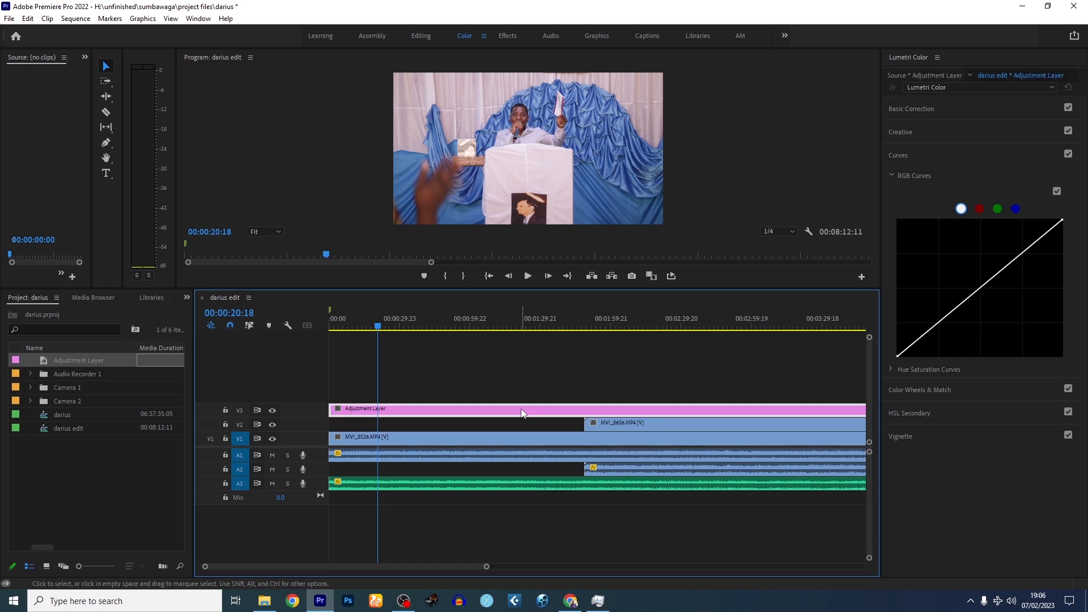
left_click(934, 129)
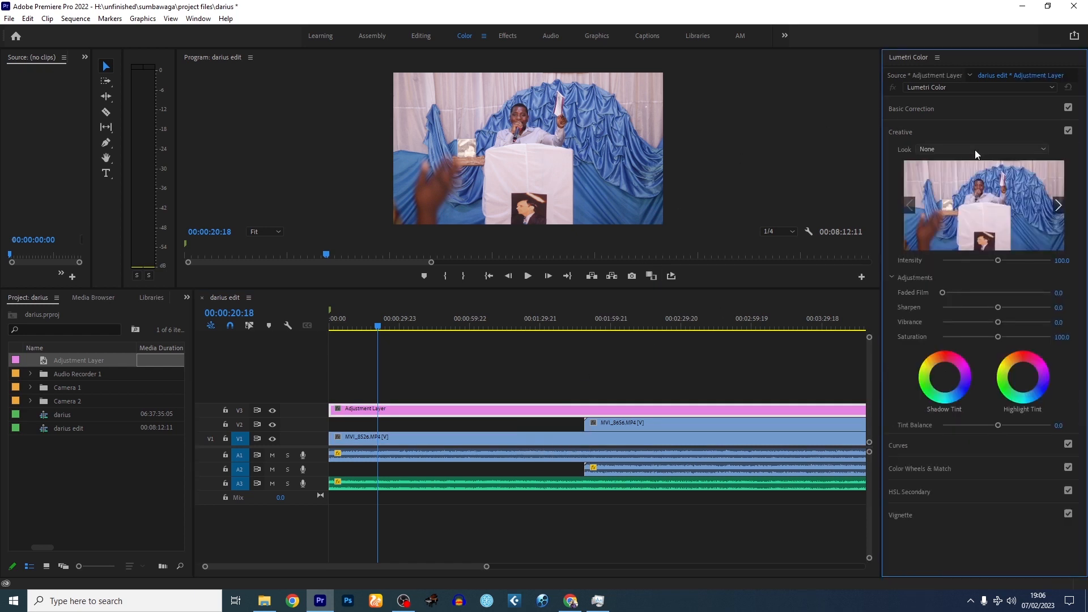
left_click(977, 152)
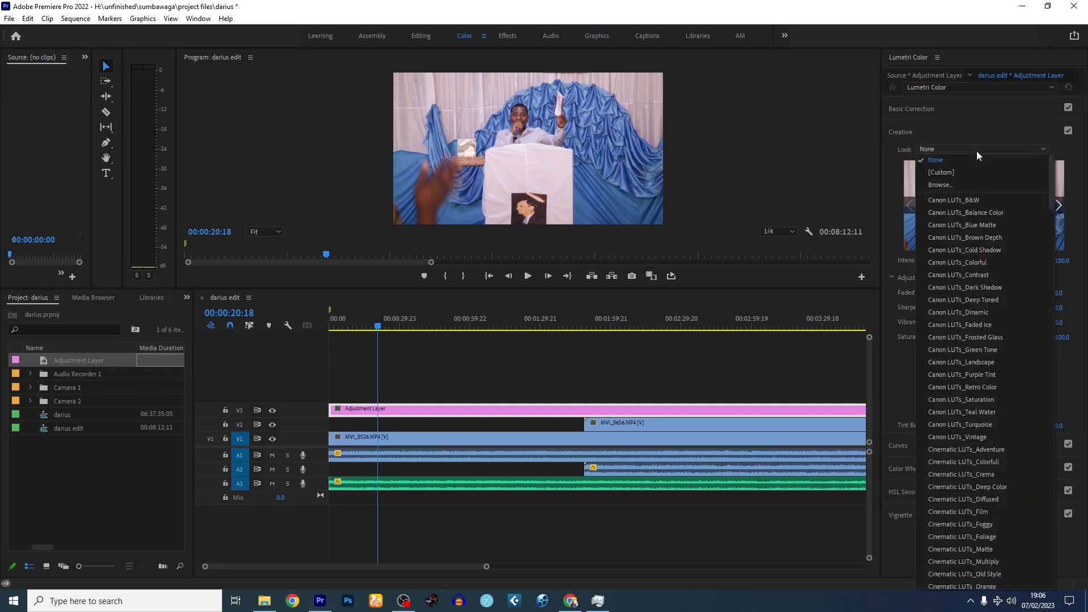
left_click(946, 185)
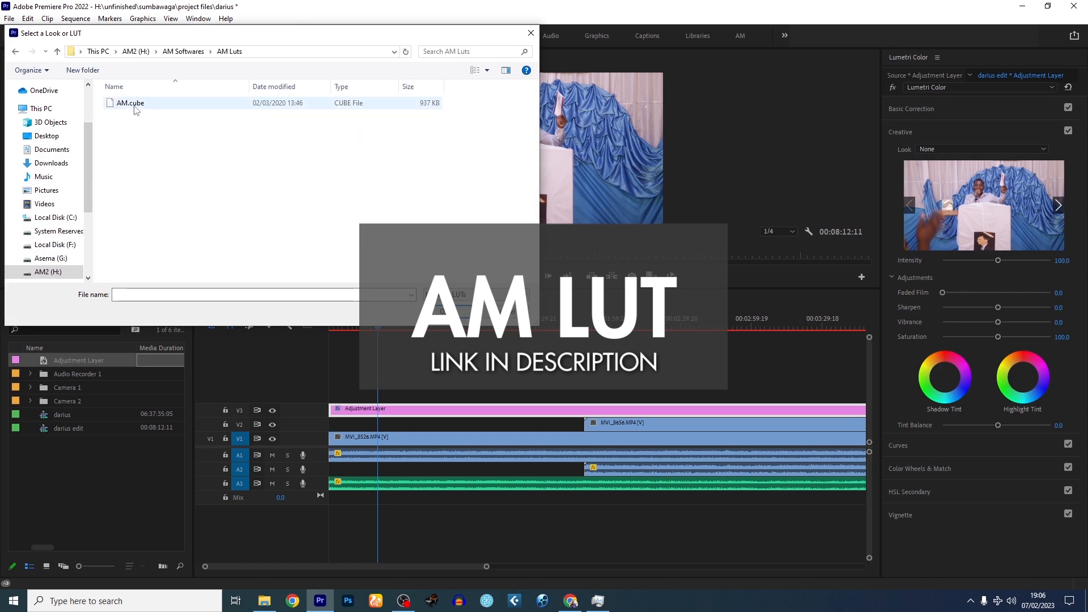
double_click(135, 107)
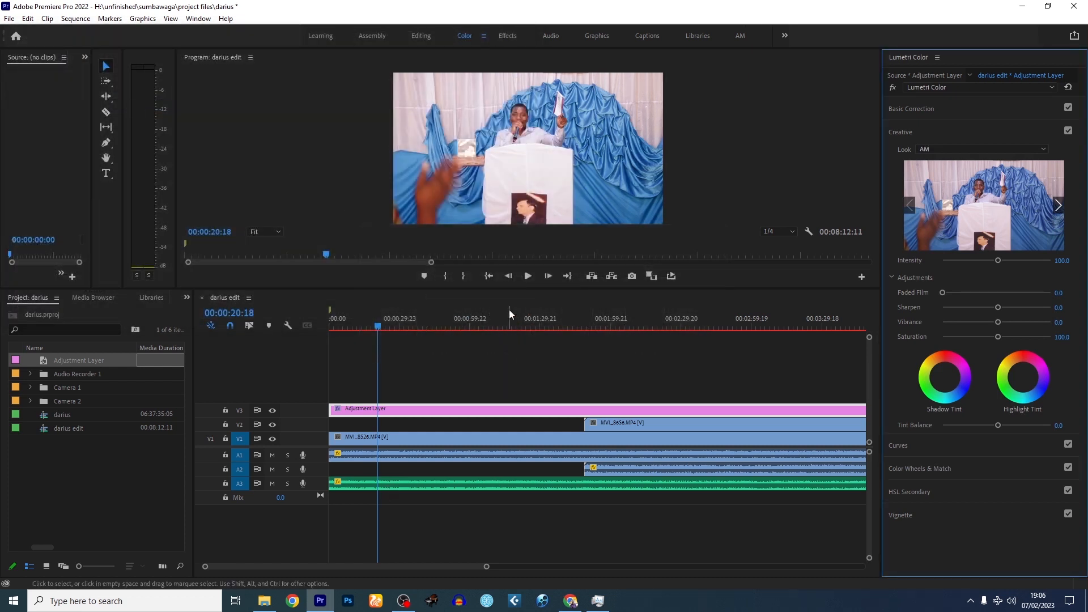
Enlarge the program preview and set the adjustment layer's white balance by sampling the white podium cloth
left_click_drag(514, 290, 514, 340)
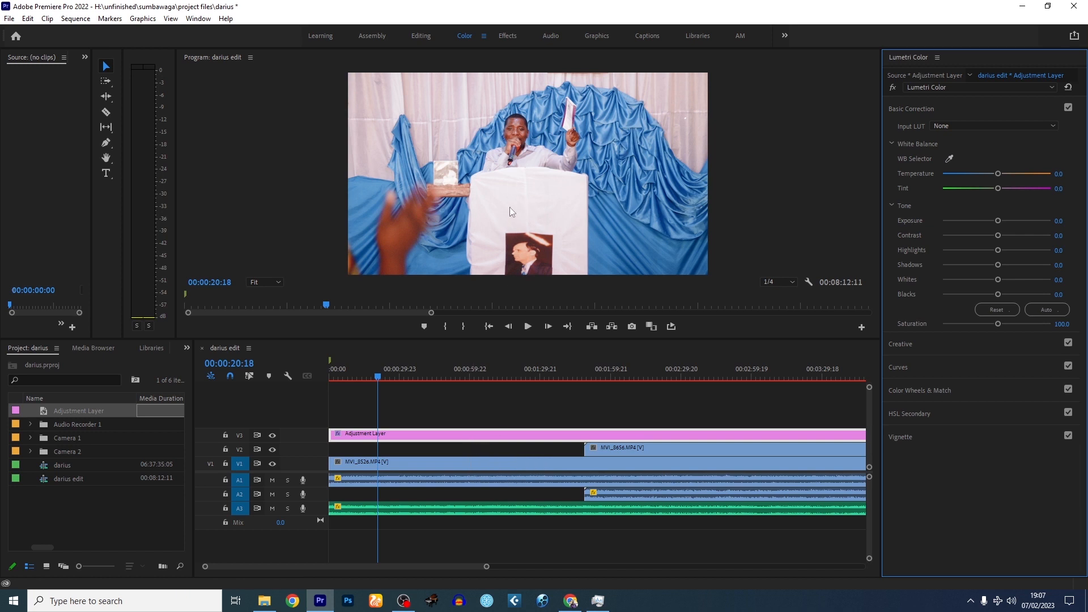
left_click(950, 160)
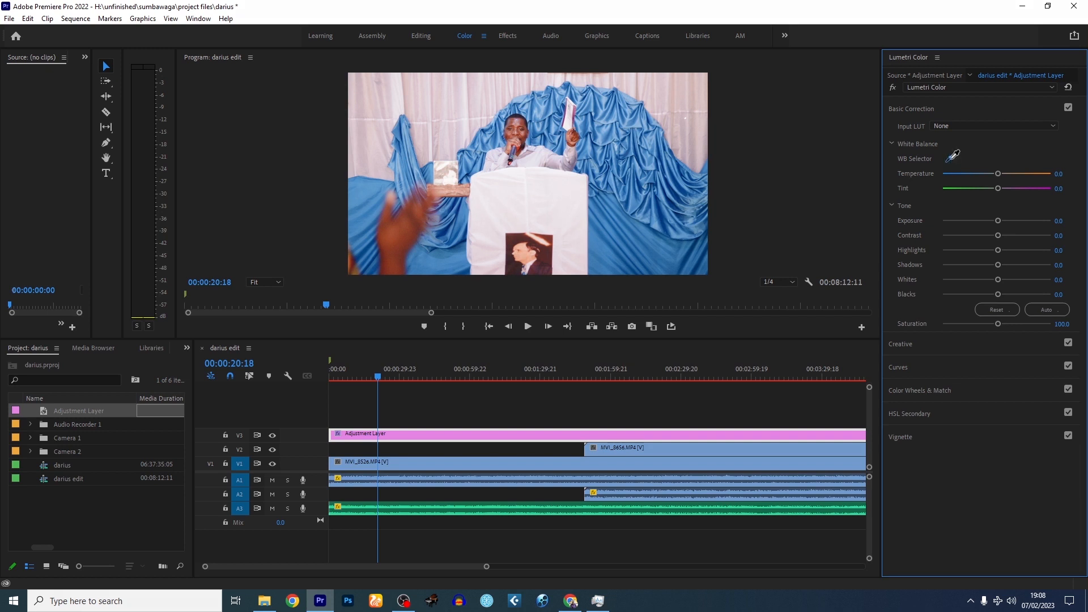
left_click(578, 252)
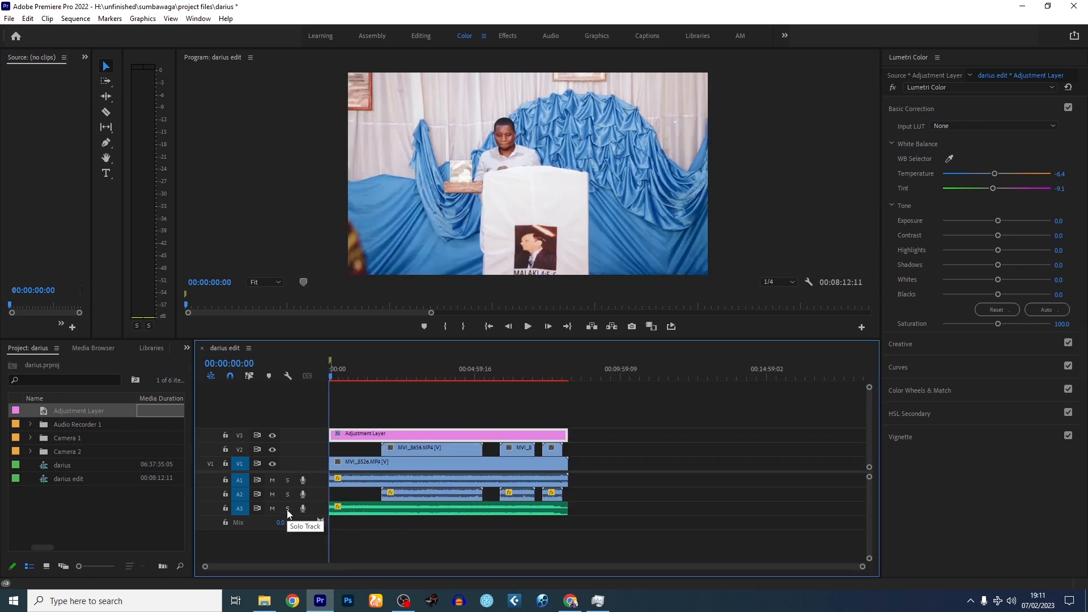
In the Effects workspace, find the Parametric Equalizer and apply it twice to the 1.wav clip on track A3
left_click(287, 510)
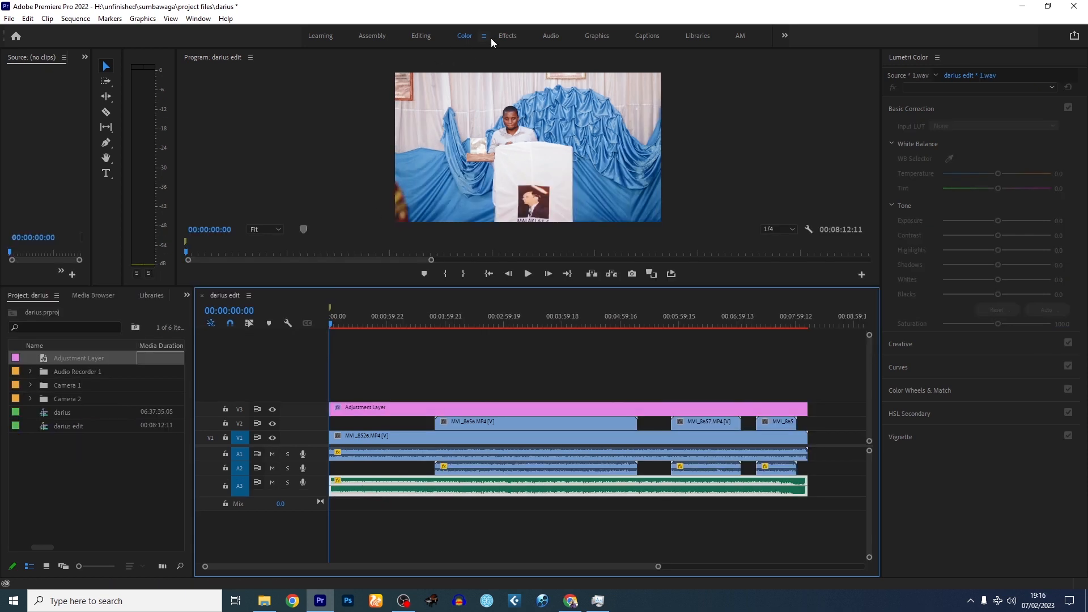
left_click(510, 35)
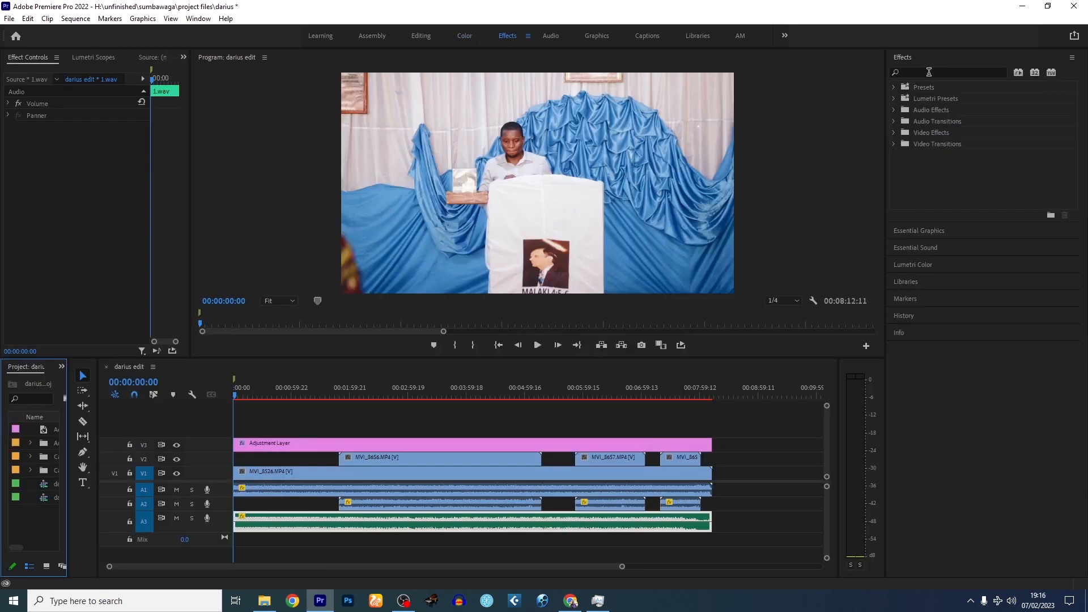
left_click(929, 72)
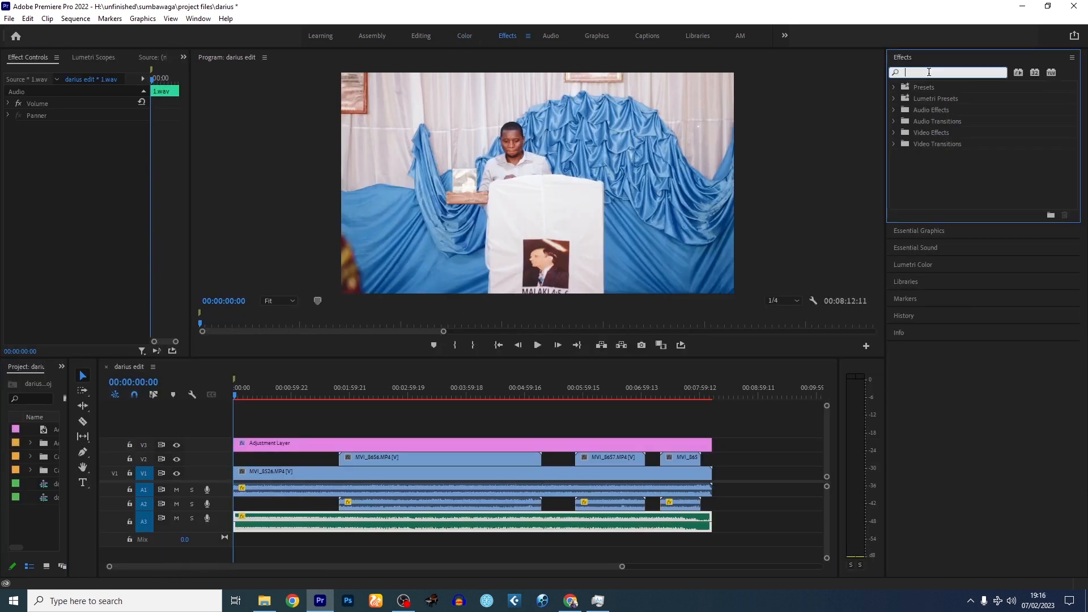
type("para")
left_click(940, 133)
left_click_drag(941, 132, 333, 528)
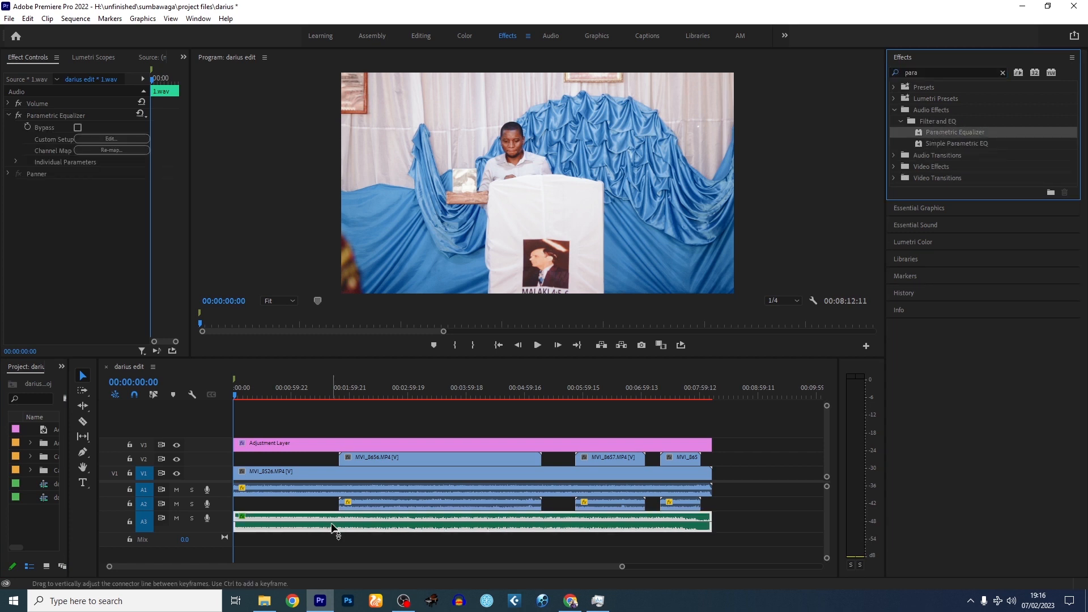
left_click_drag(958, 134, 383, 533)
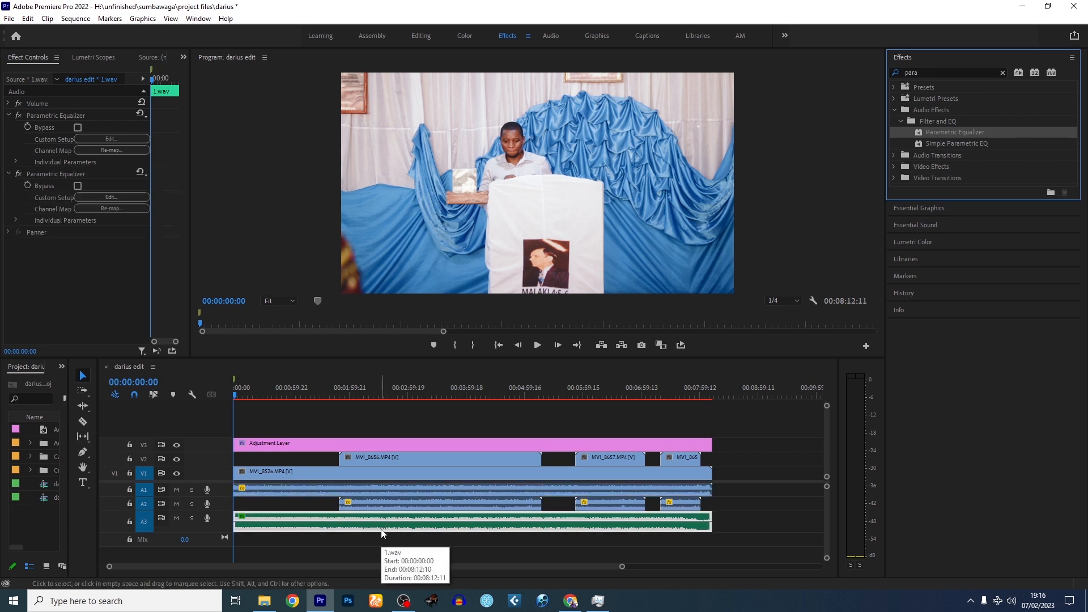
Solo track A3 and choose the Vocal Enhancer preset for the first Parametric Equalizer on 1.wav
left_click(192, 518)
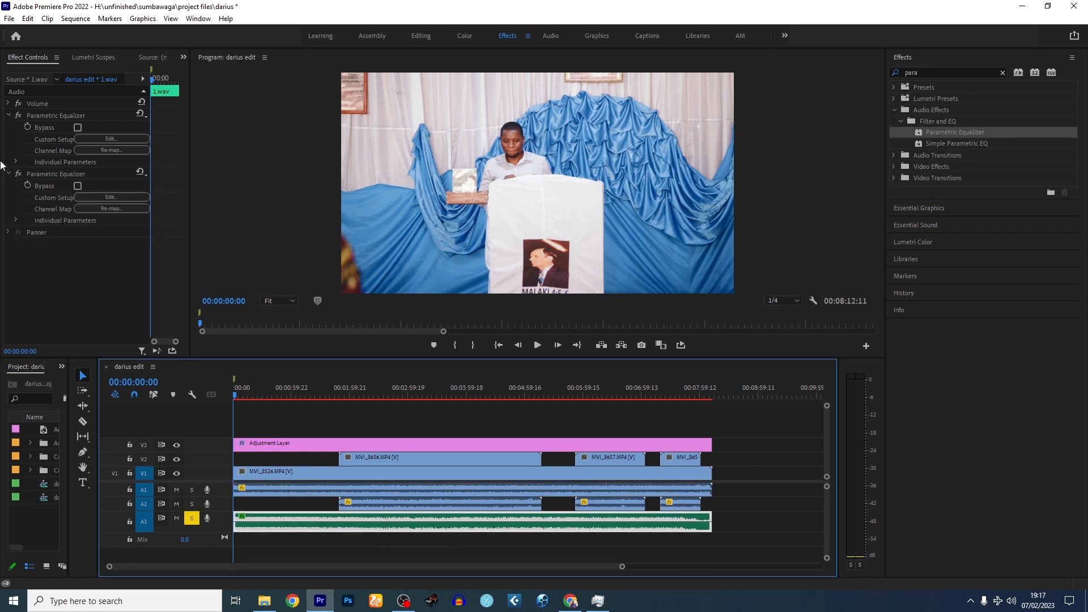
left_click(46, 60)
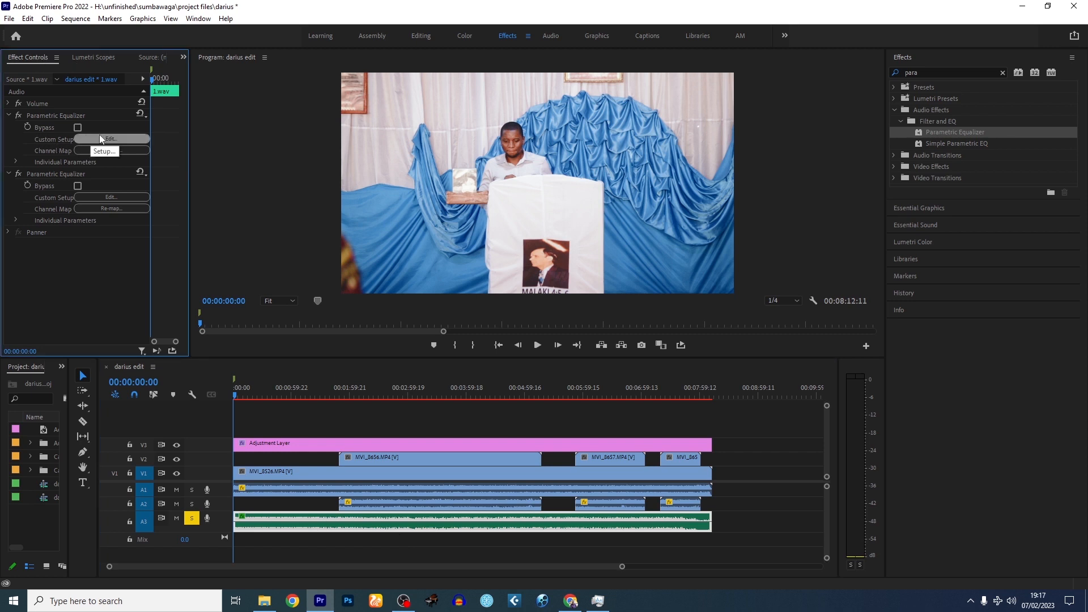
left_click(106, 137)
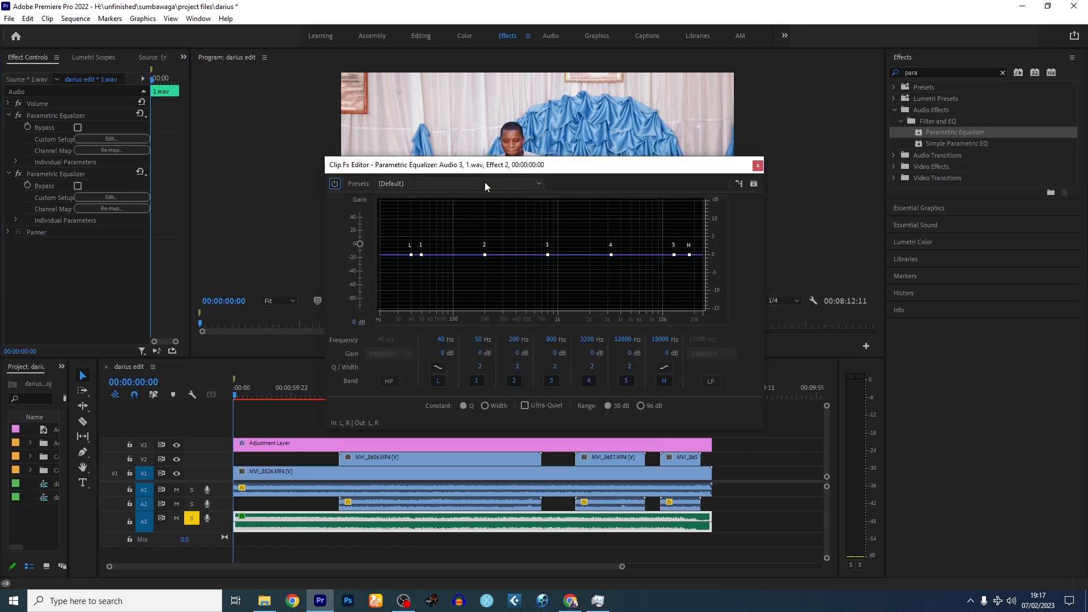
left_click(463, 183)
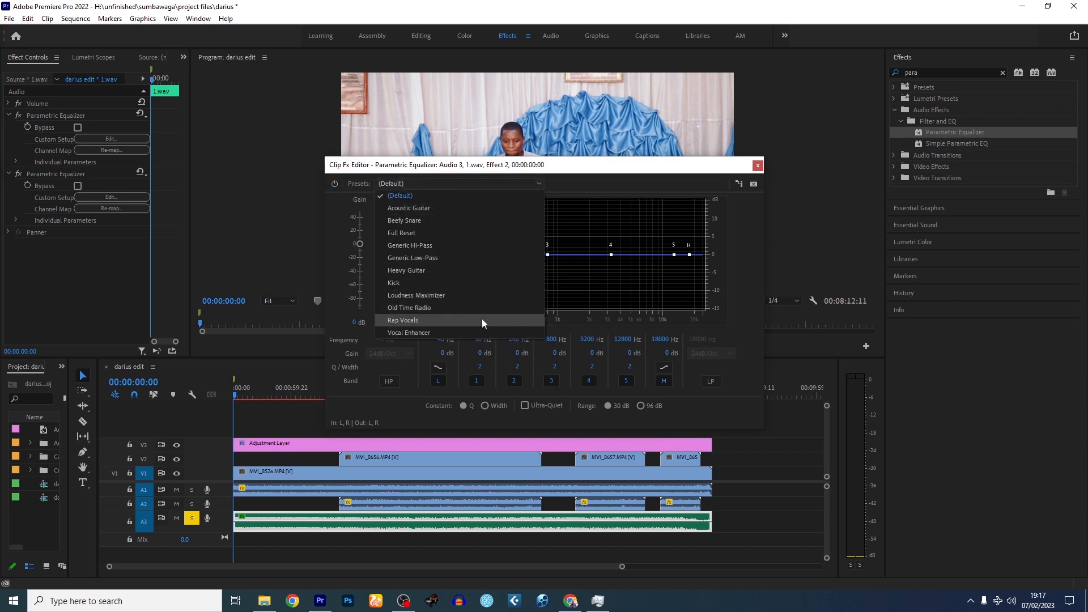
left_click(453, 334)
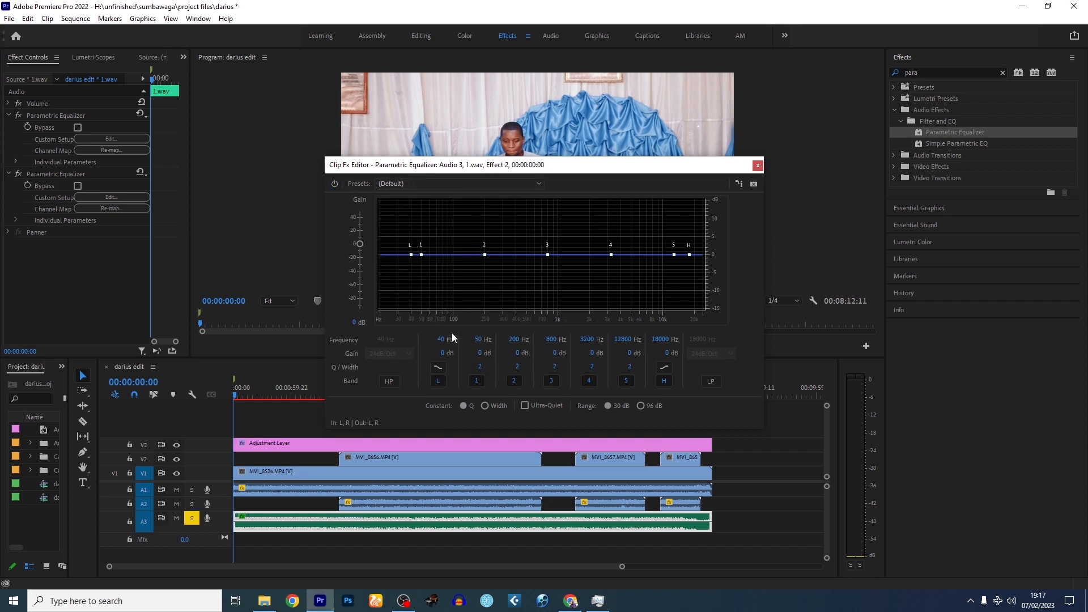
left_click(758, 165)
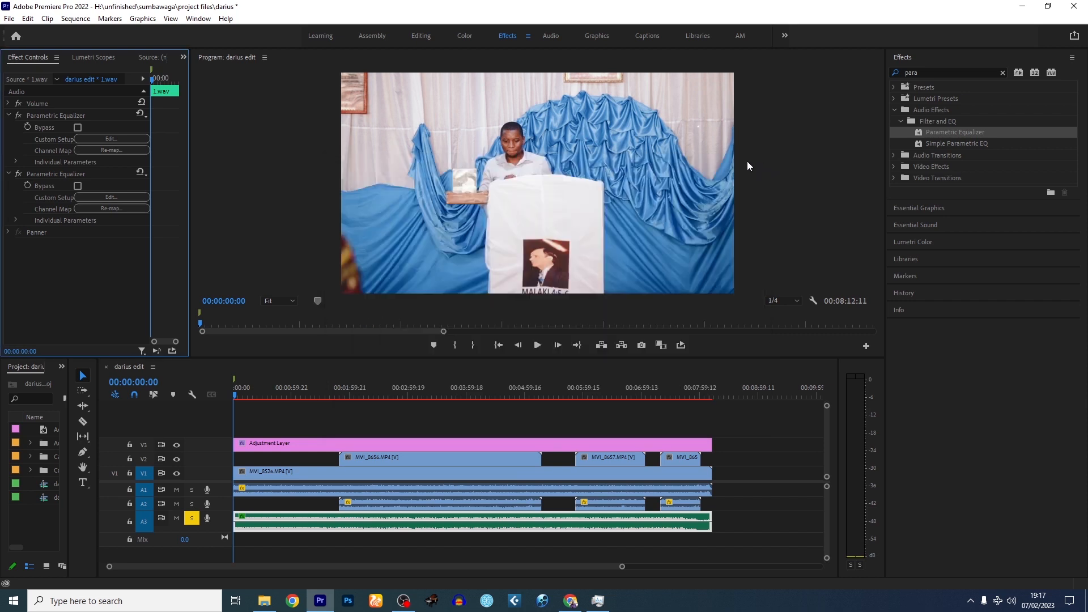
Set the second Parametric Equalizer on 1.wav to the Loudness Maximizer preset
left_click(101, 196)
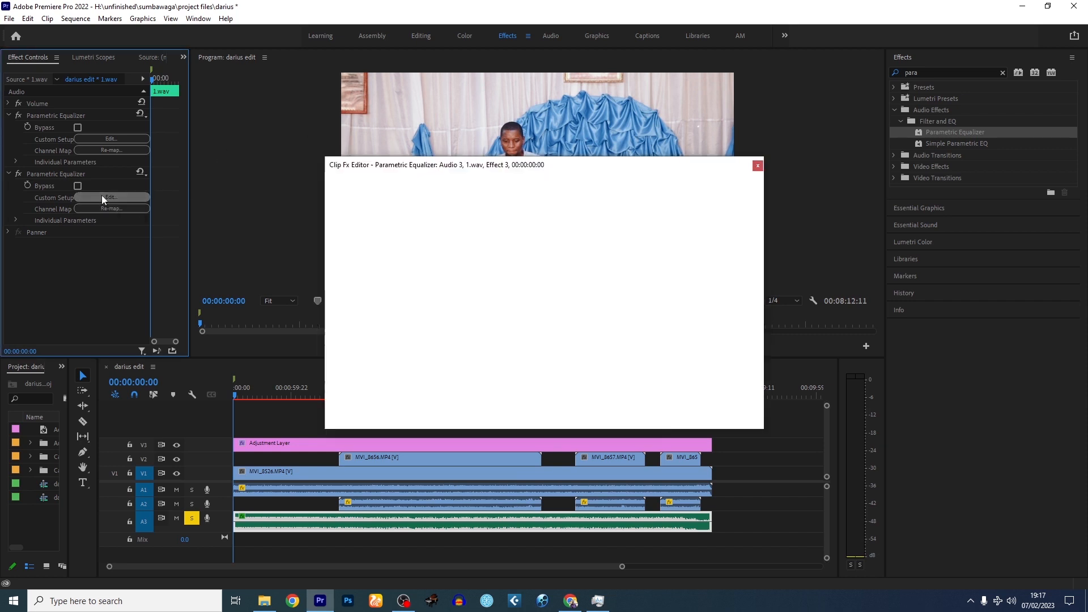
left_click(513, 185)
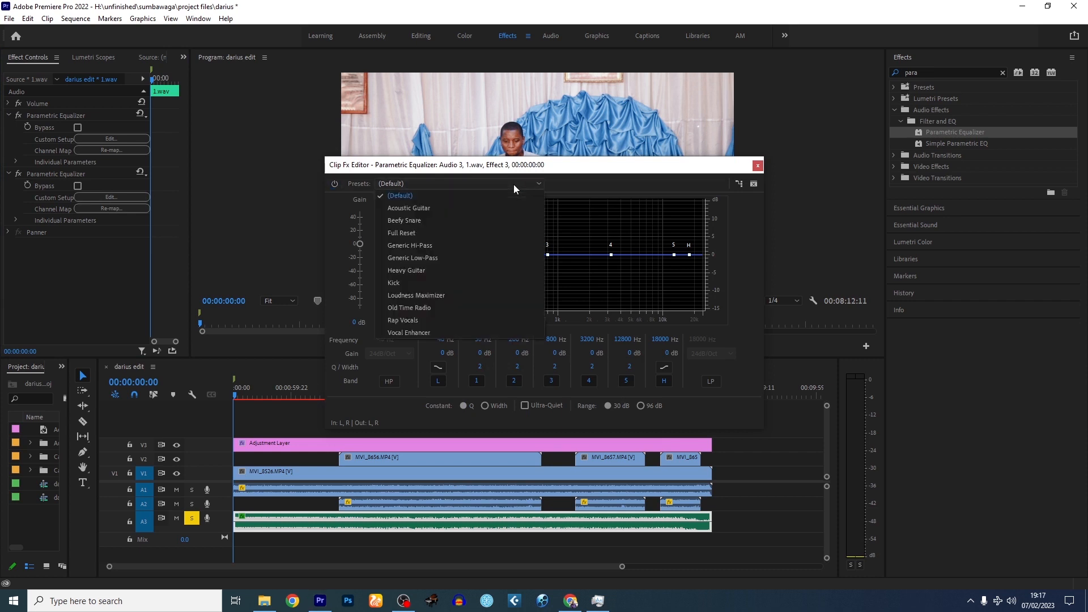
left_click(421, 295)
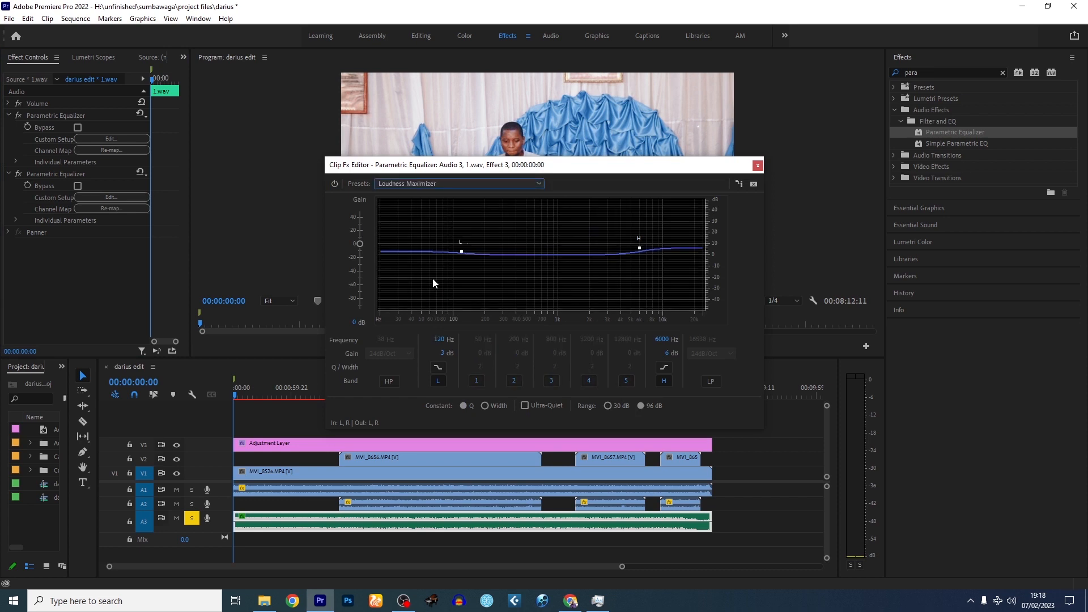
Play back the audio and adjust the second equalizer's low shelf point to about 124 Hz and 8.1 dB
key("space")
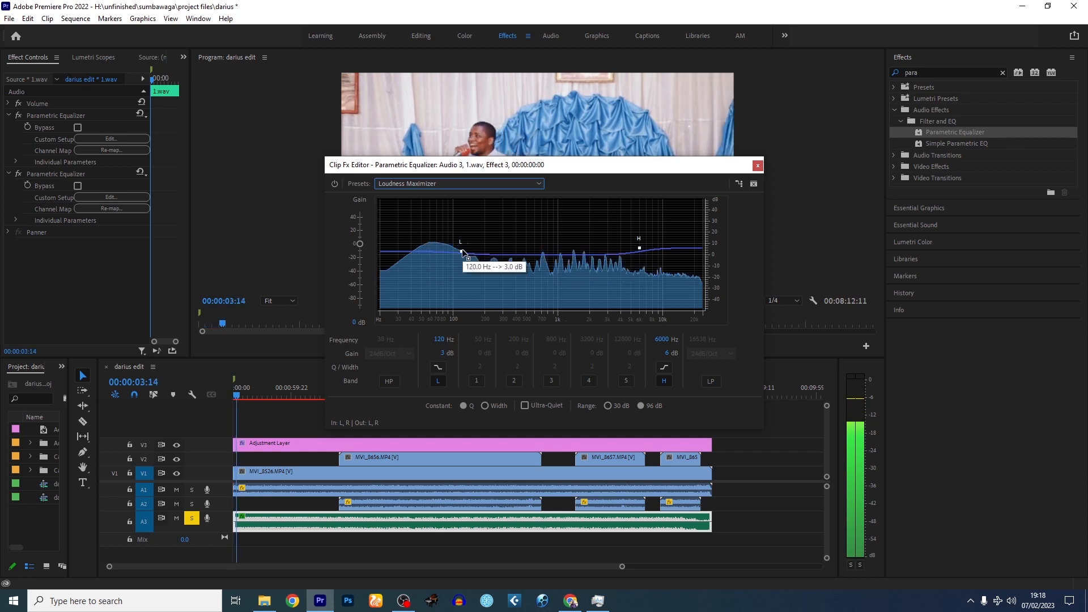
left_click(463, 252)
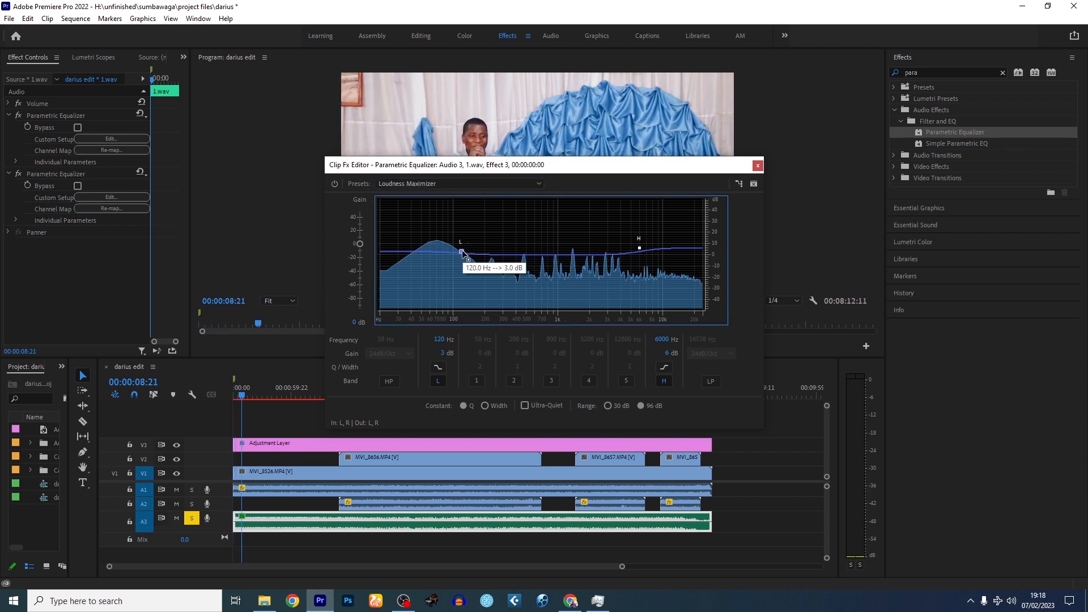
left_click_drag(463, 253, 465, 248)
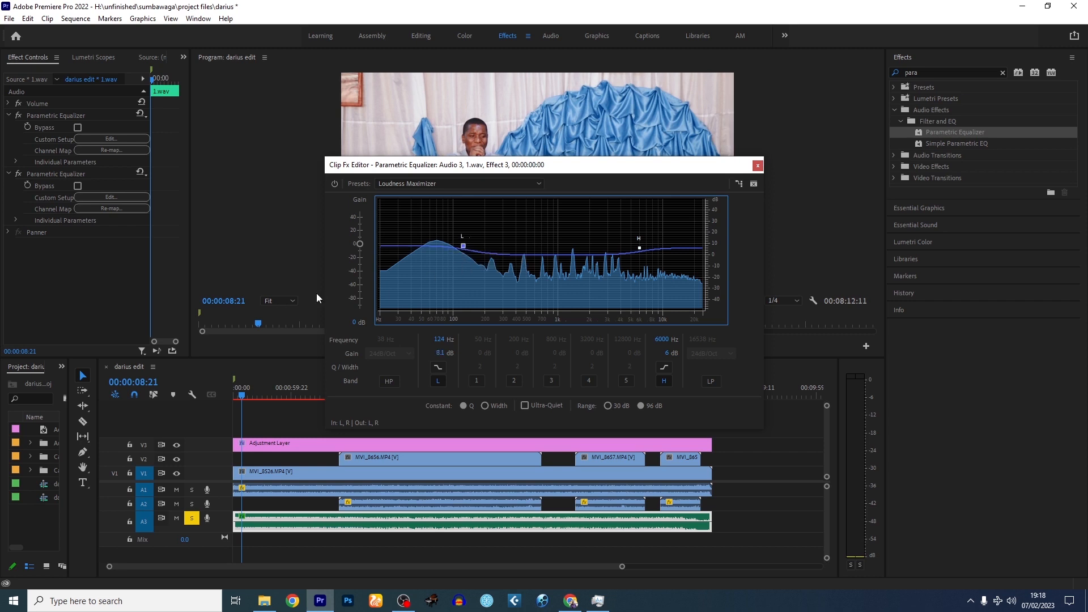
Play 1.wav, comparing its sound with the second Parametric Equalizer off and on, and close the equalizer editor
key("space")
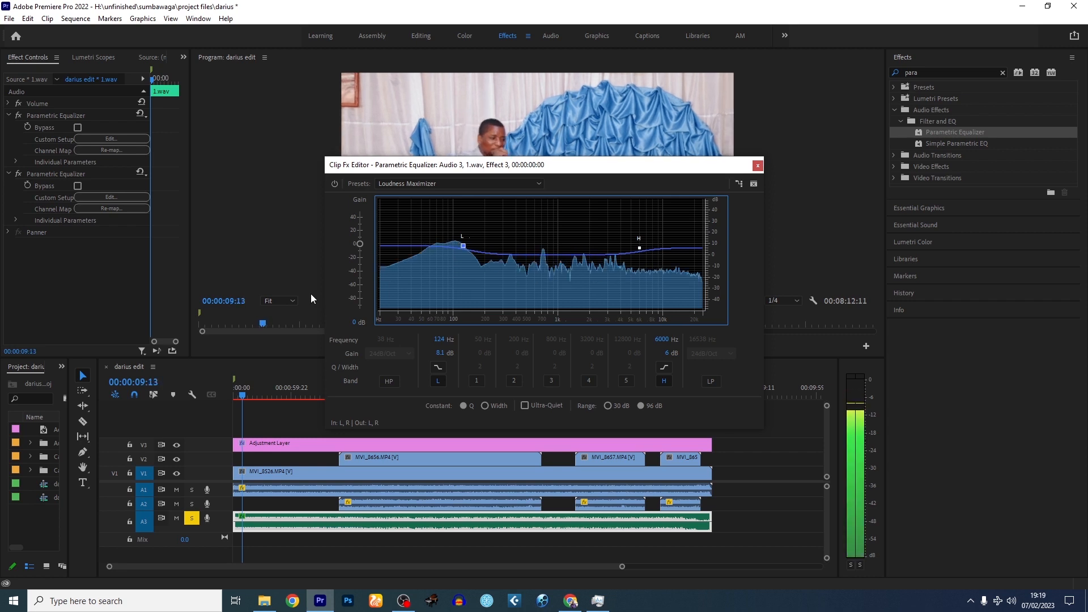
left_click(18, 174)
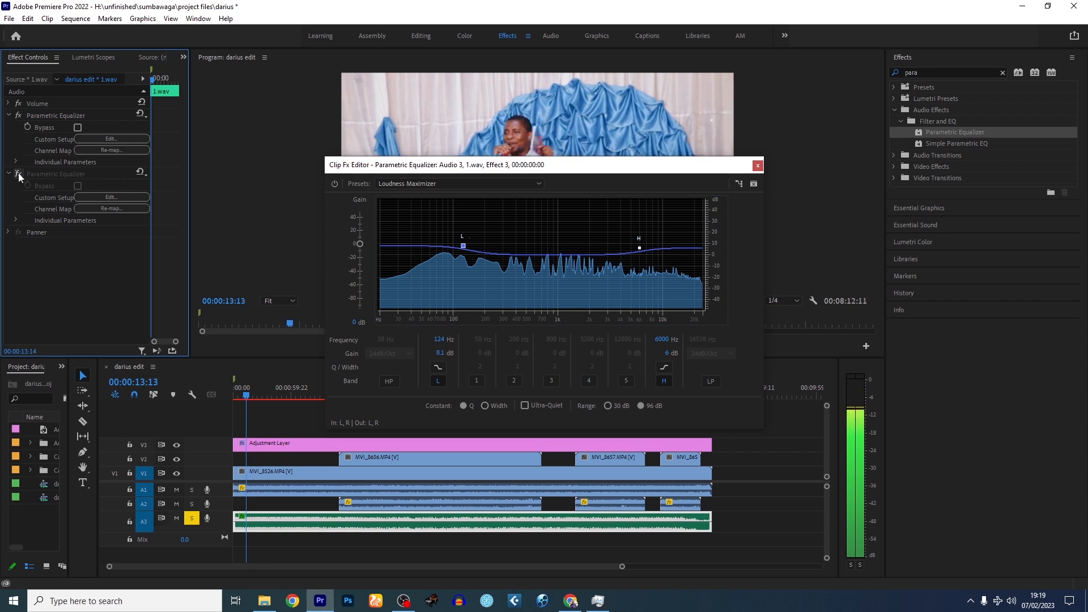
left_click(18, 173)
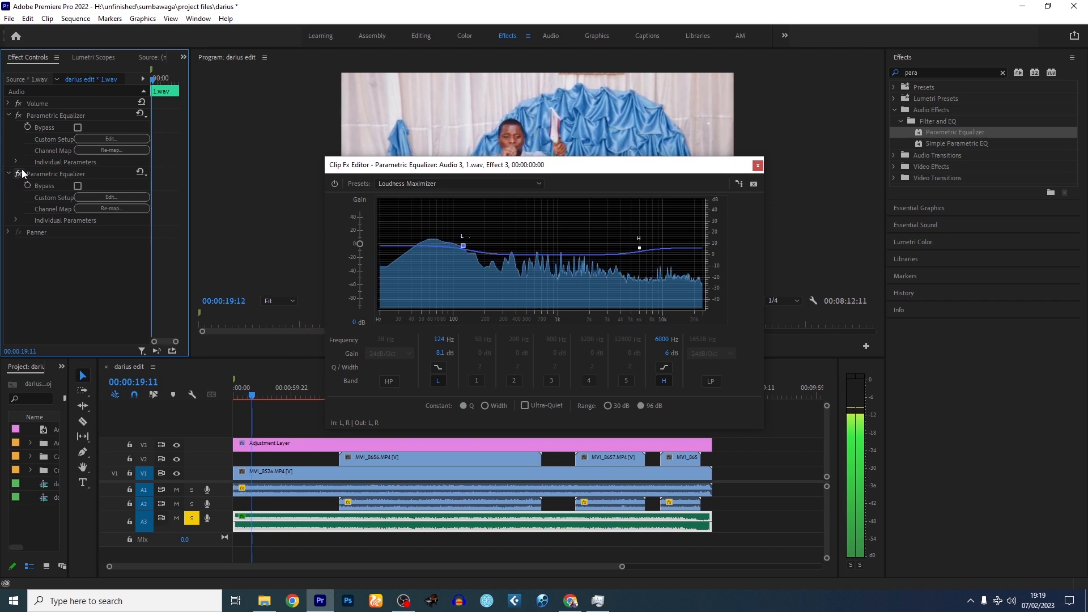
left_click(758, 166)
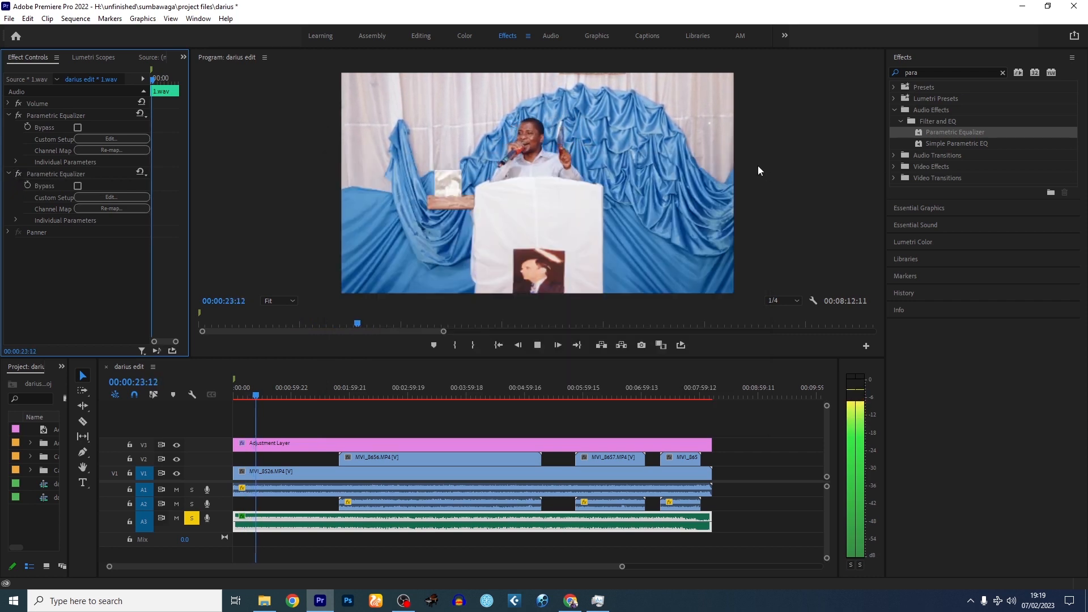
key("space")
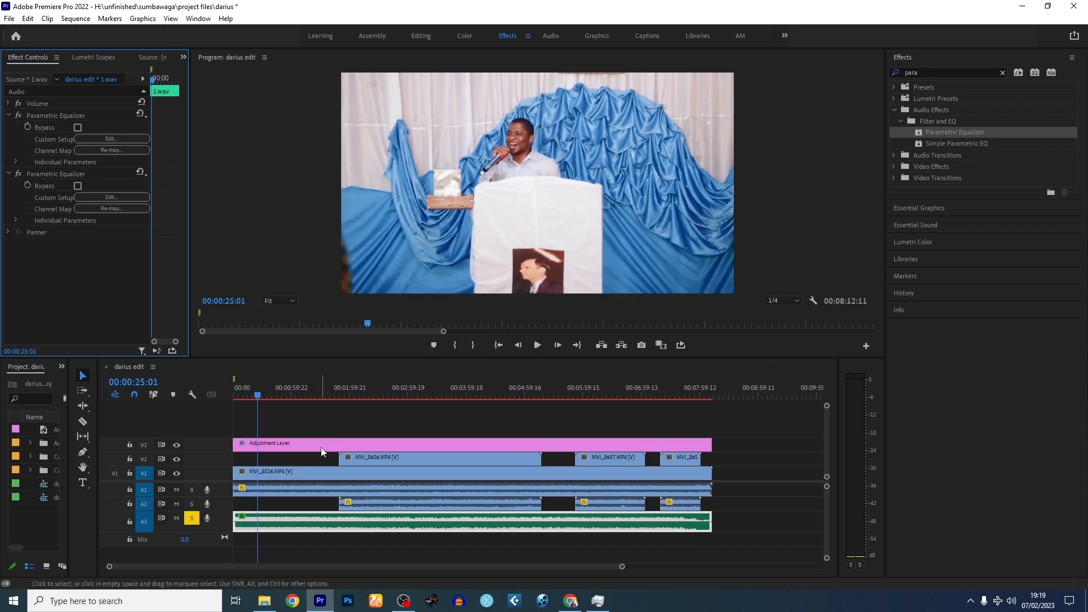
Switch to the Color workspace and play back the opening seconds of the darius edit sequence
left_click(419, 36)
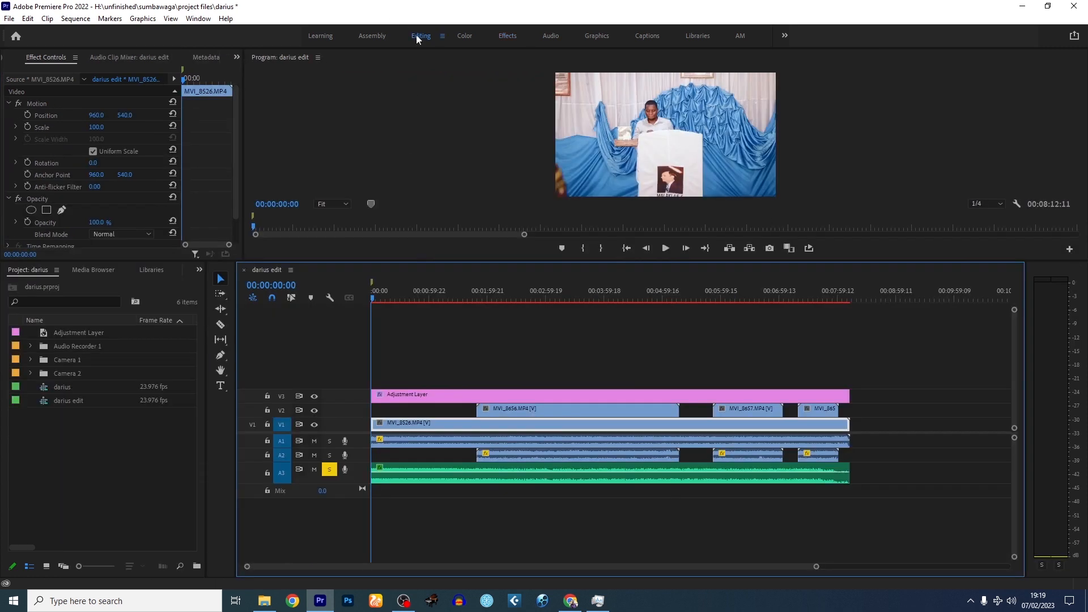
left_click(467, 37)
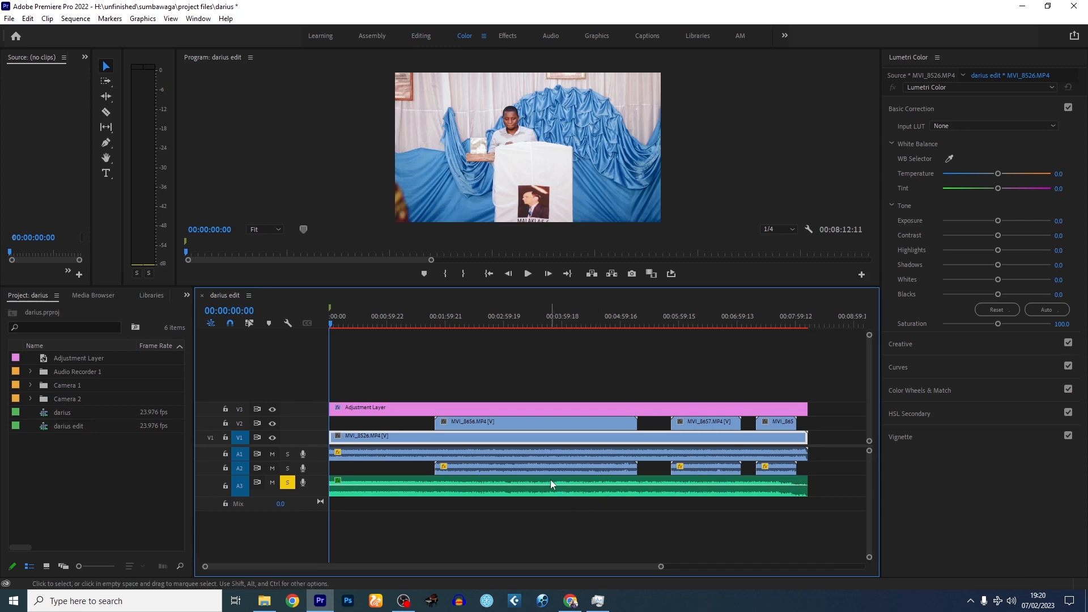
key("space")
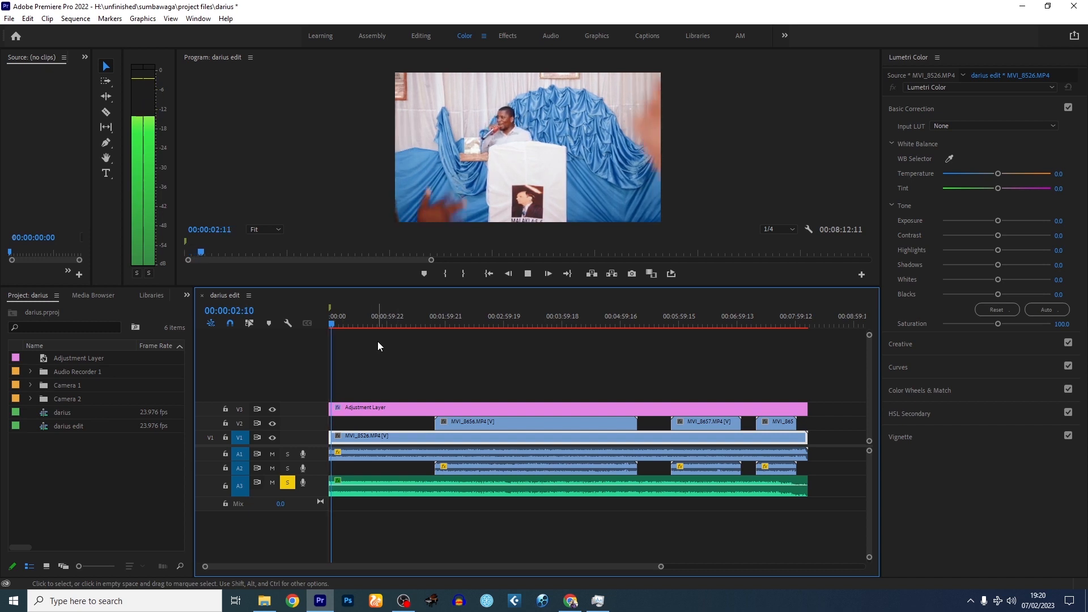
key("space")
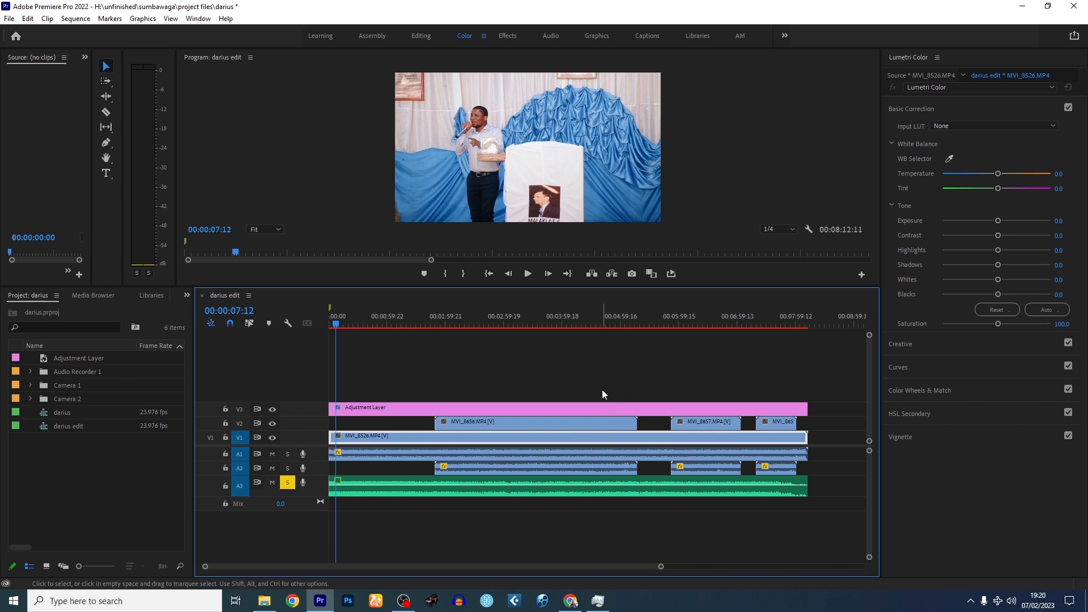
Raise the midpoint of MVI_8526.MP4's RGB curve slightly in Lumetri Color, compare the image with the curve off and on, and preview it
left_click(911, 370)
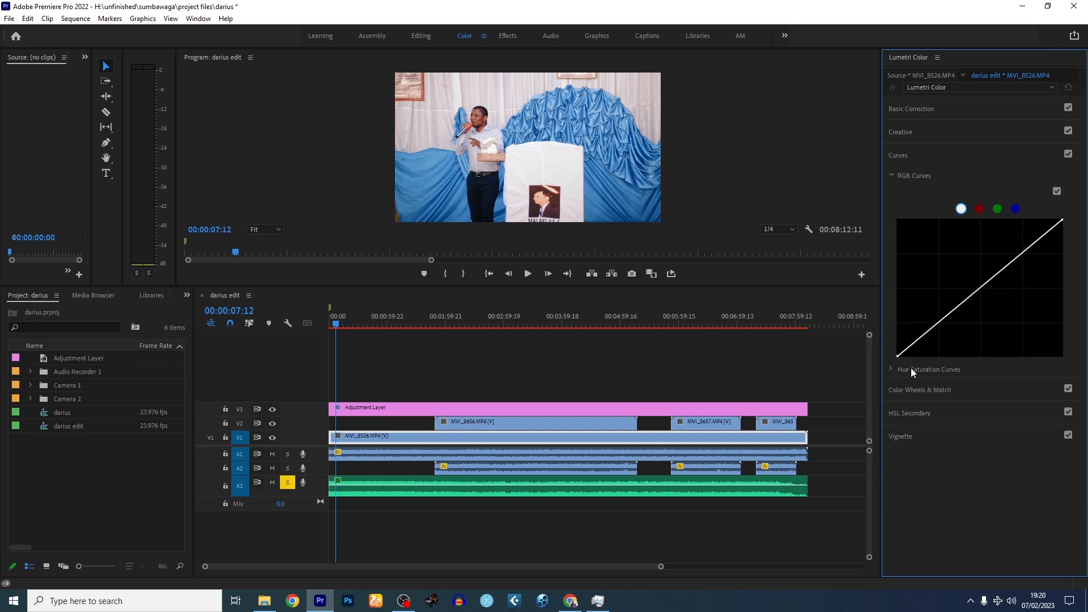
left_click(978, 287)
left_click_drag(979, 287, 975, 284)
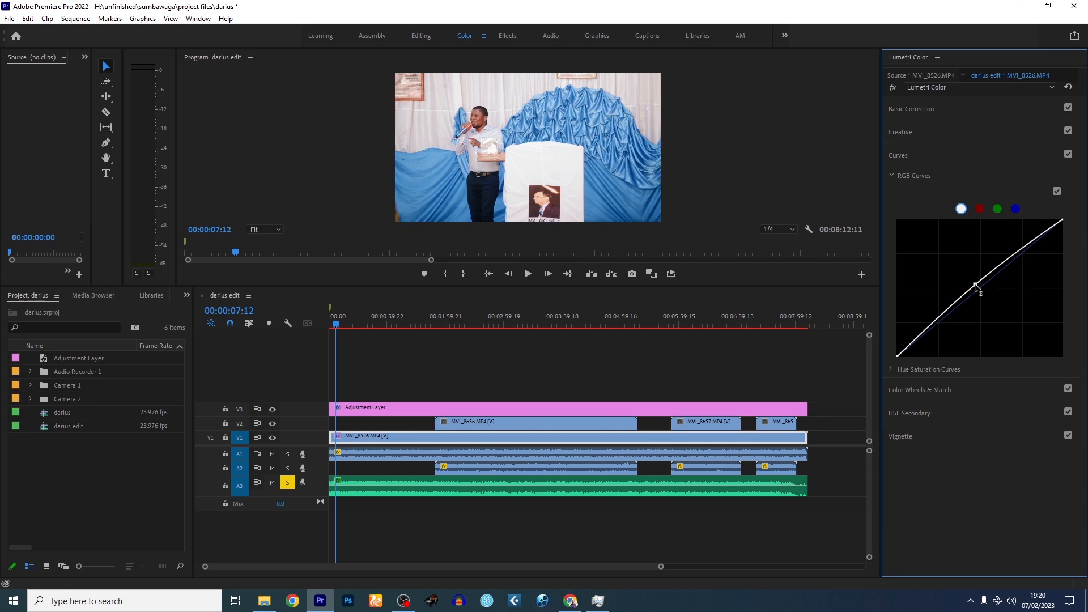
left_click(1057, 191)
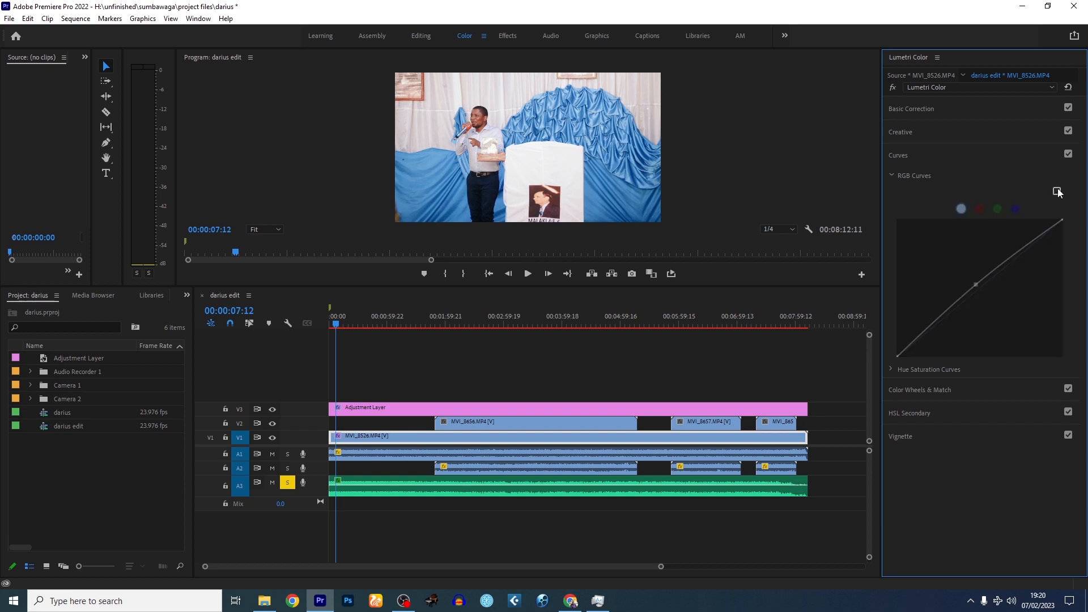
left_click(1057, 191)
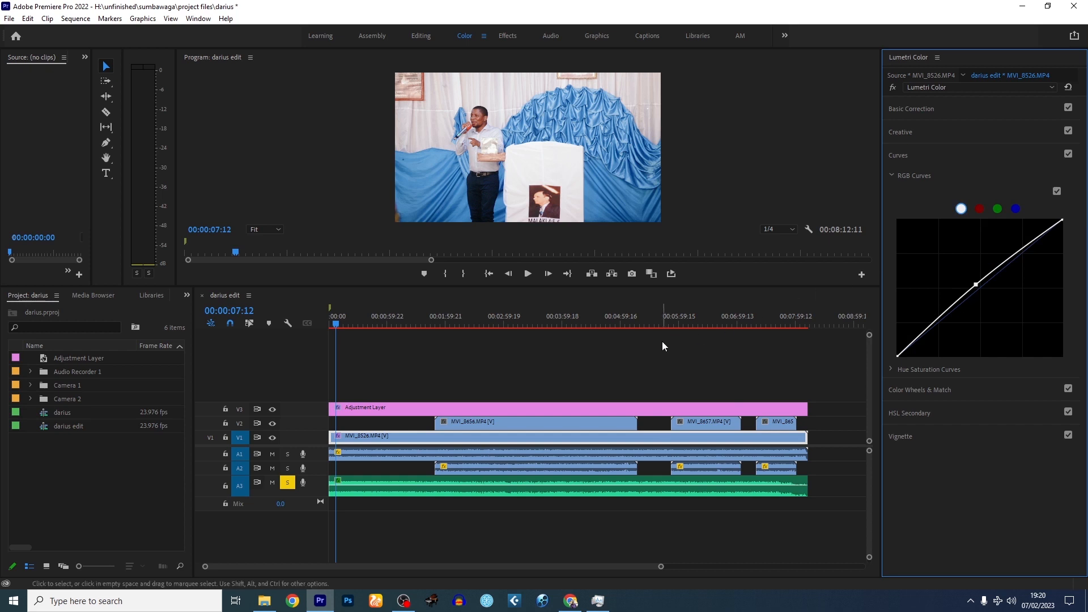
key("space")
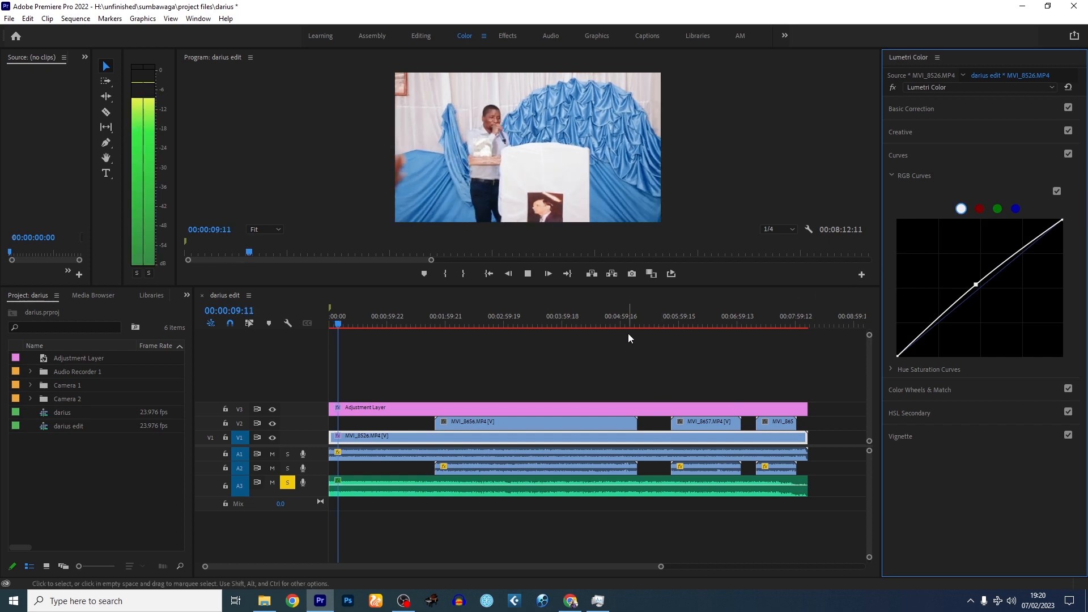
key("space")
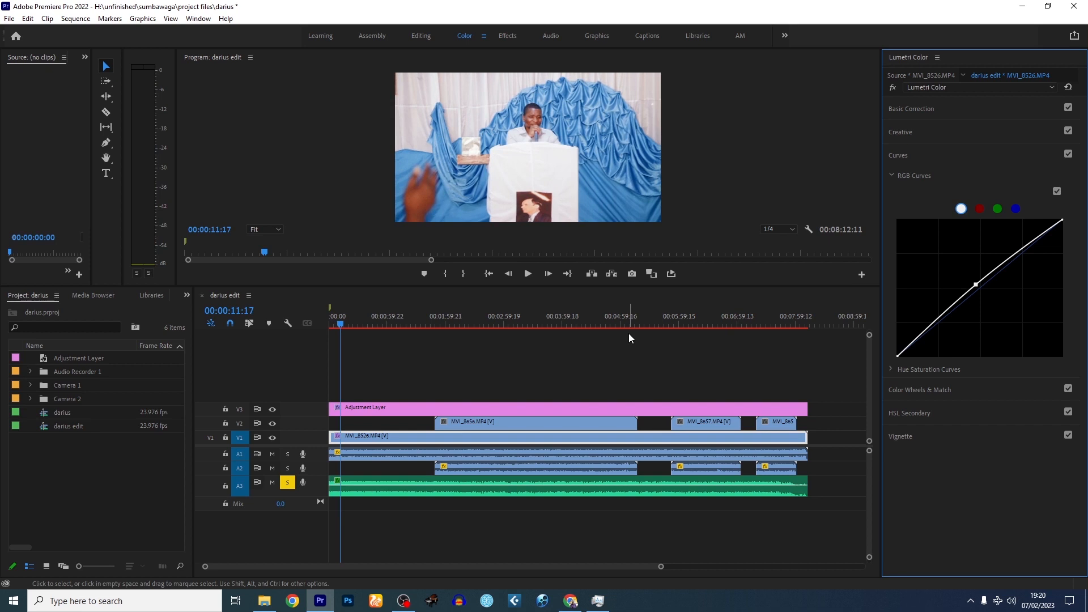
Preview the second camera's clip MVI_8656.MP4 on V2 and set its Basic Correction tint to -2.1
key("space")
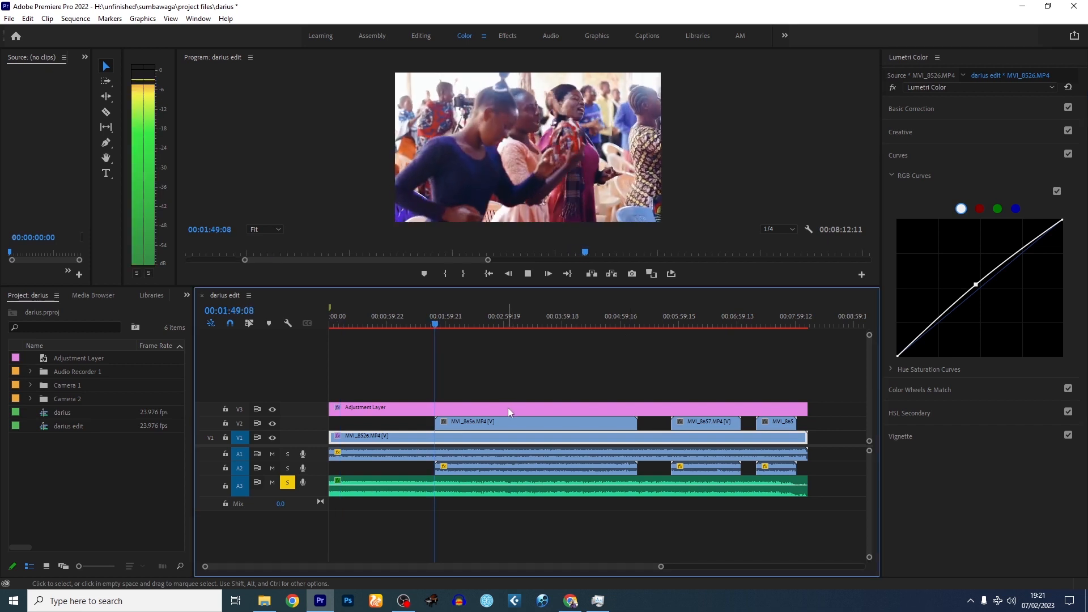
key("space")
key("=")
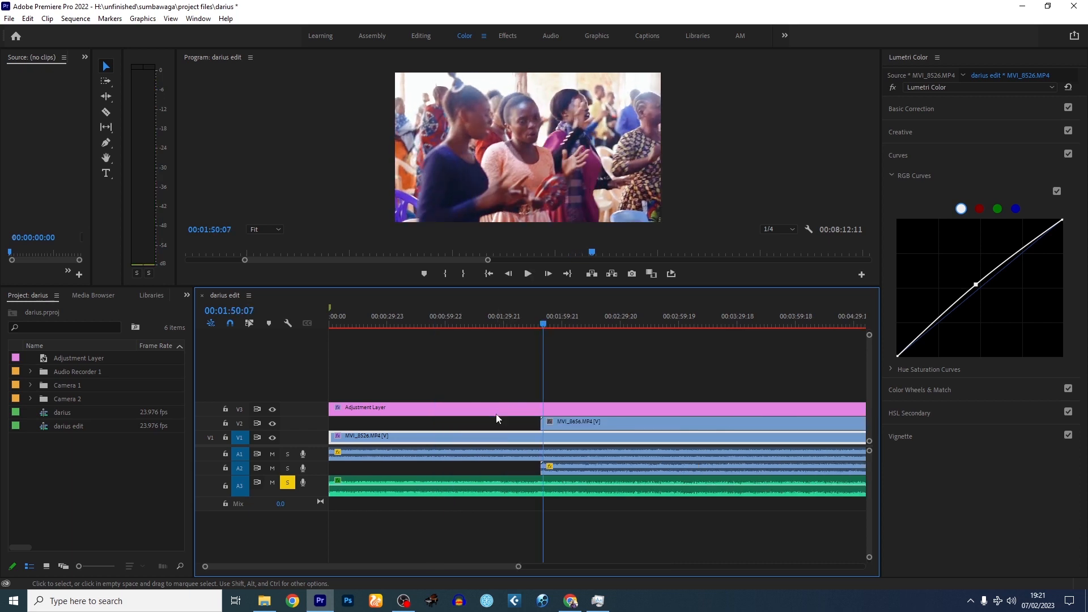
left_click(634, 423)
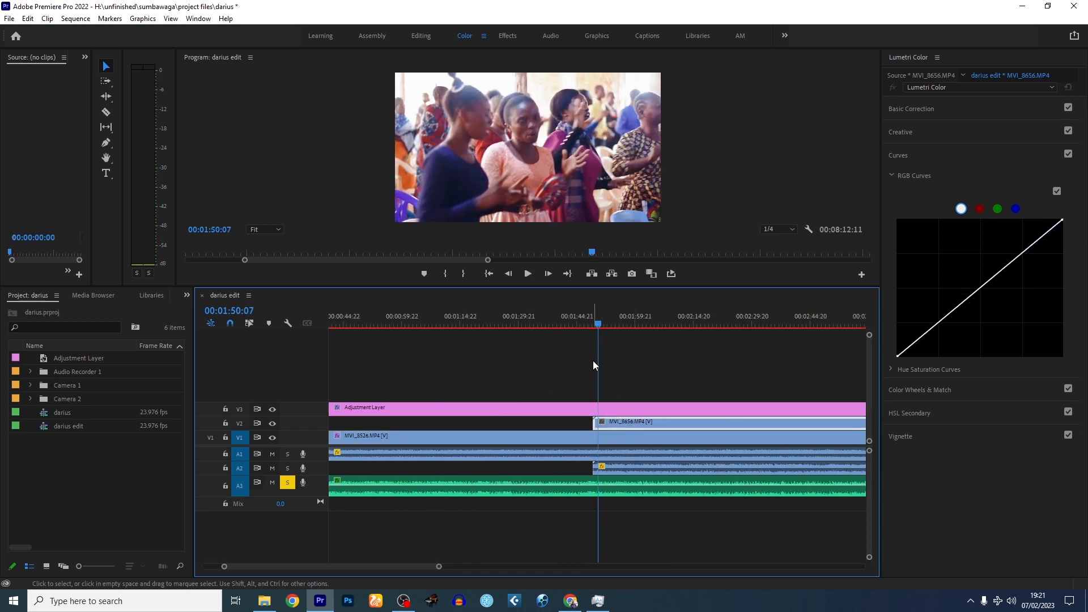
key("space")
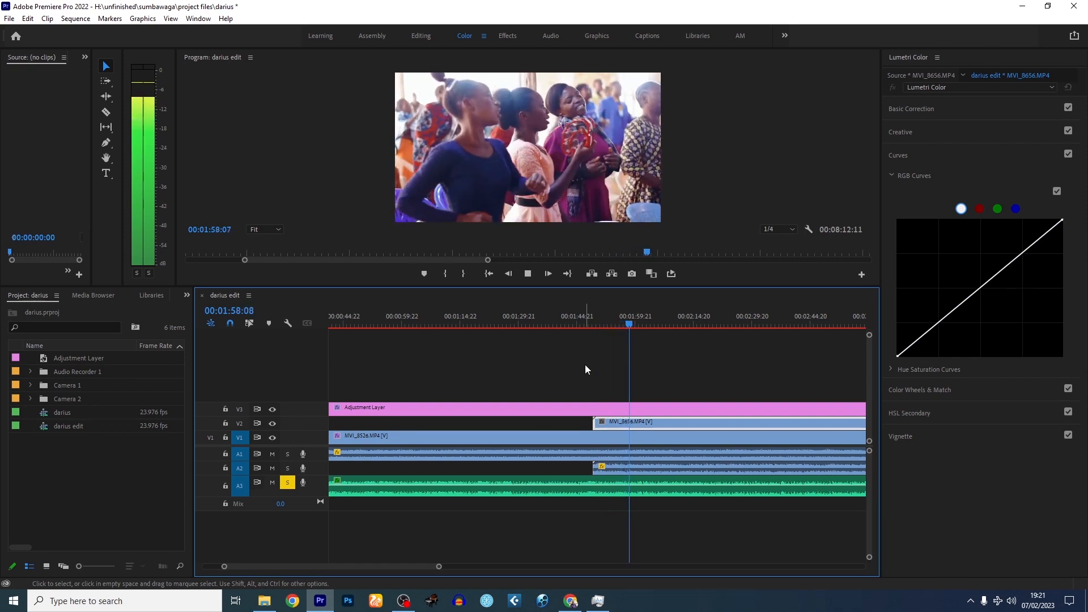
key("space")
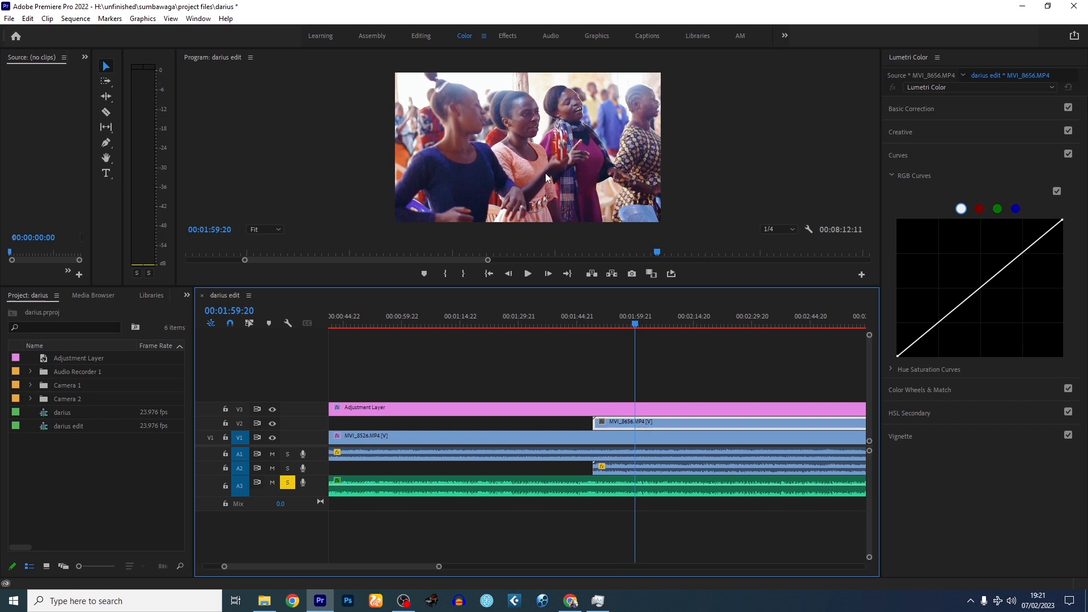
left_click(916, 108)
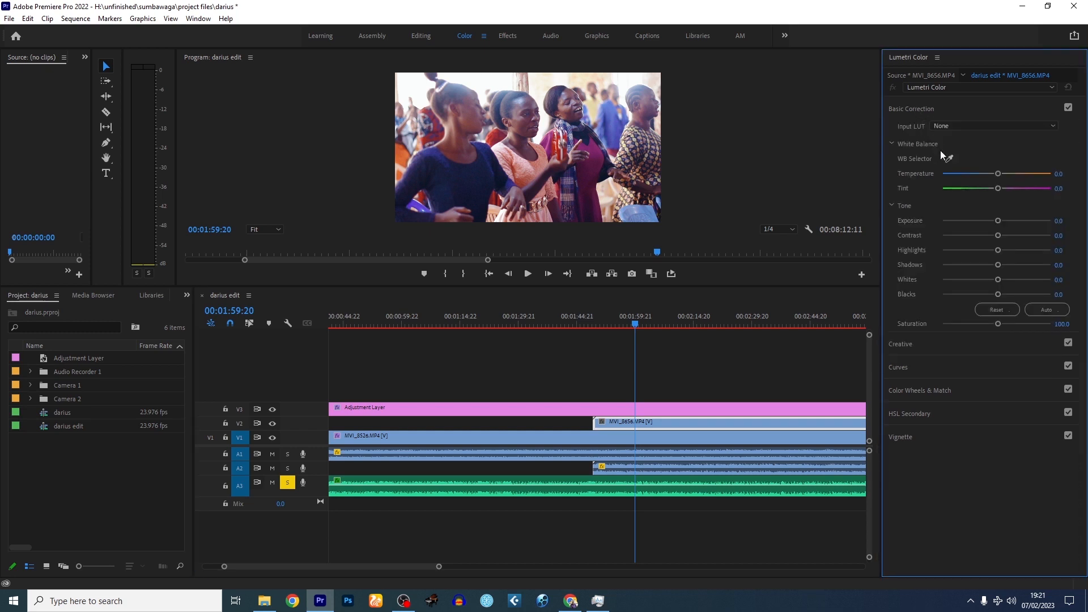
left_click_drag(998, 189, 995, 188)
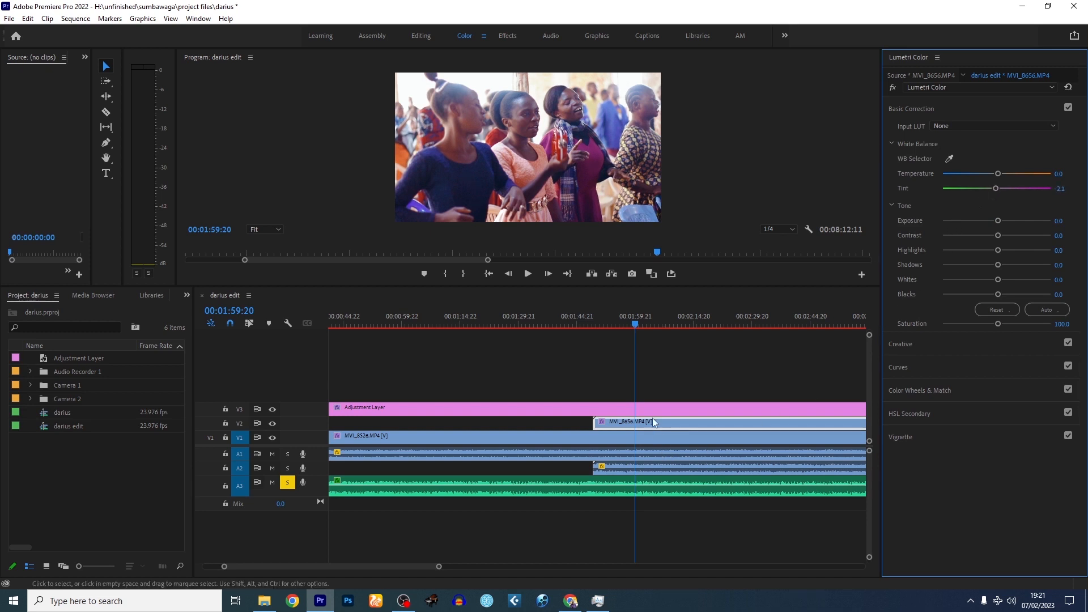
Move the playhead to 00:01:51:13 and review the AM_Premiere pro Shortcuts keyboard layout
left_click(602, 321)
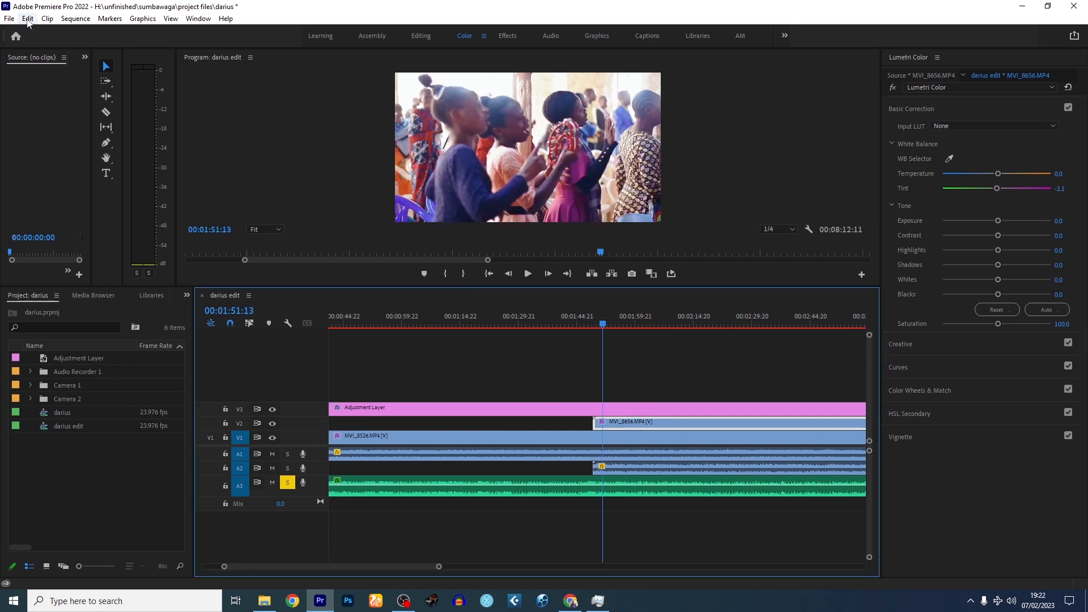
left_click(27, 19)
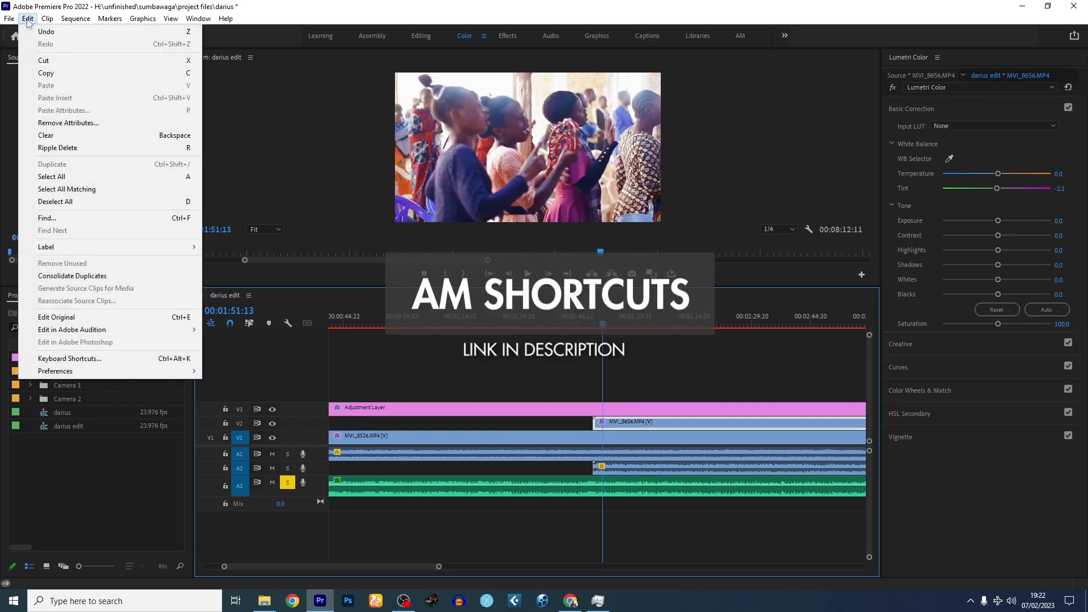
left_click(93, 360)
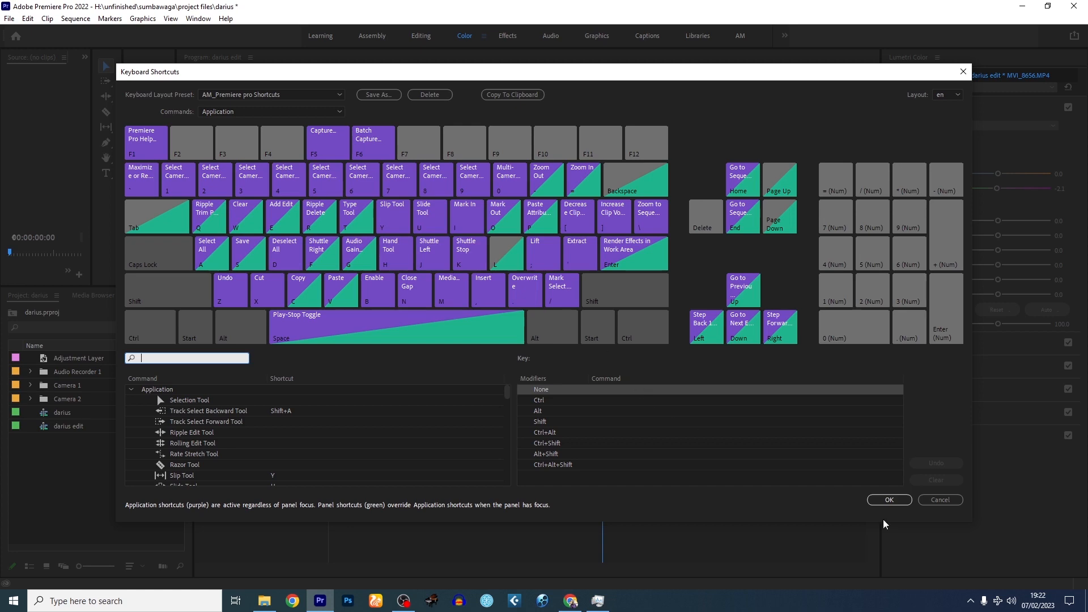
left_click(901, 502)
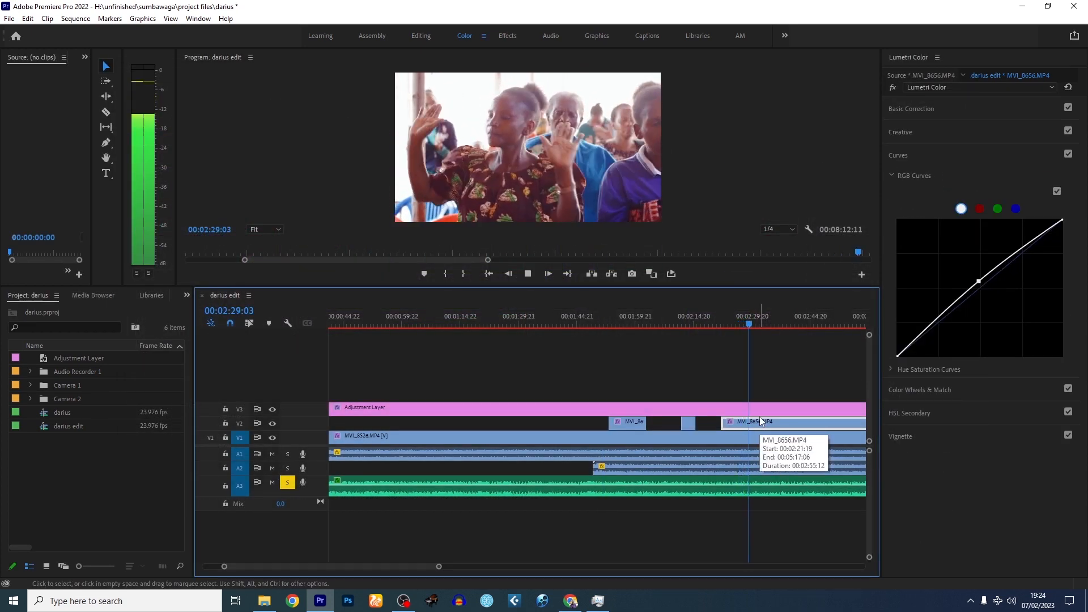
During playback, cut MVI_8656.MP4 on V2 at 00:02:31:00 and 00:02:37:16, delete the section between, and select the remainder
key("ctrl+k")
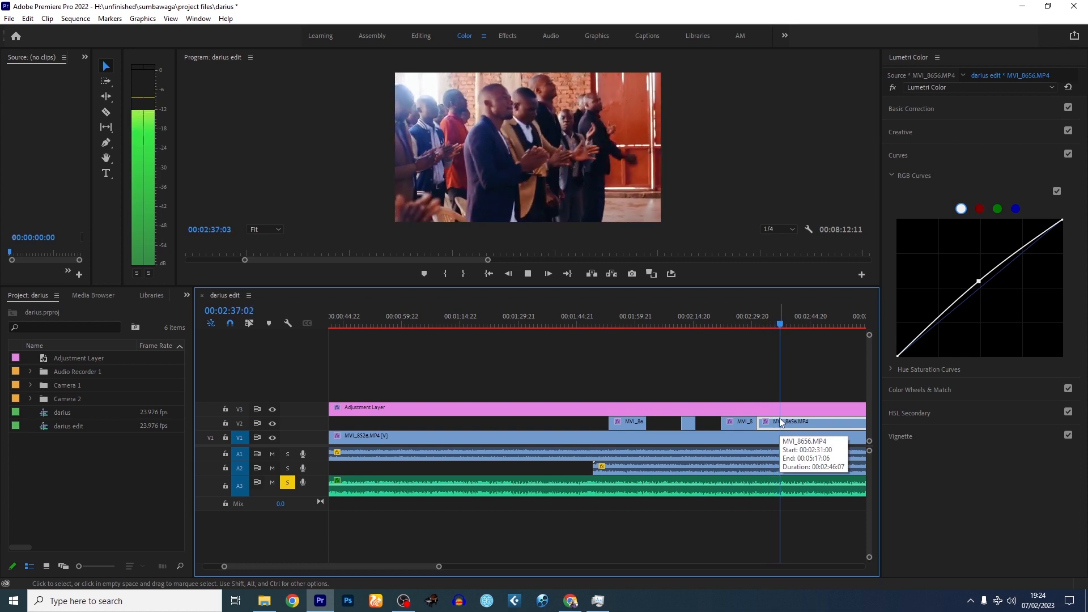
key("ctrl+k")
key("Delete")
left_click(824, 424)
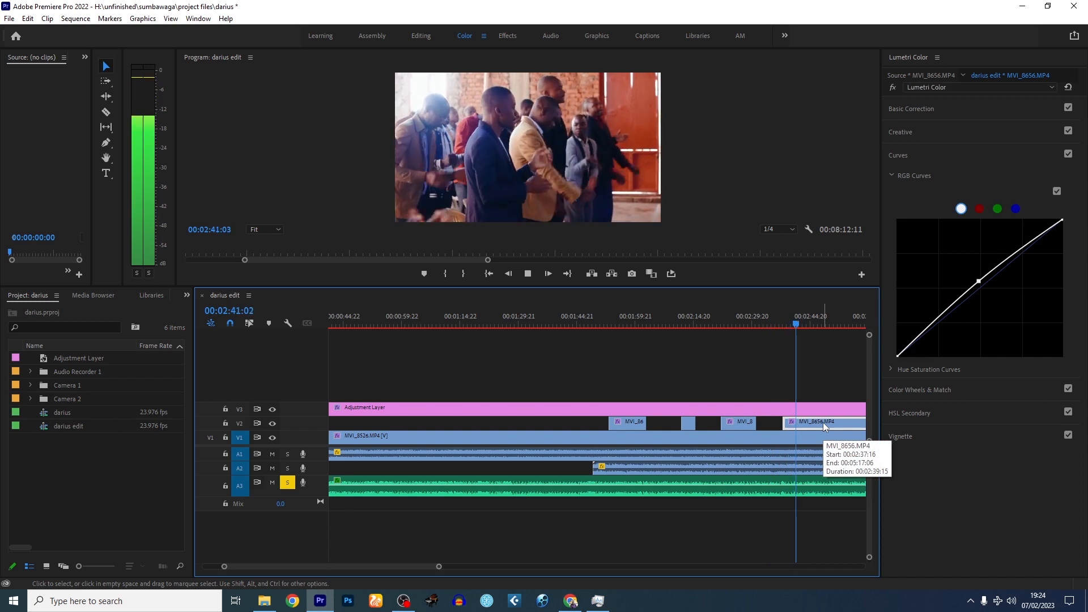
Continue cutting MVI_8656.MP4 on V2, splitting it at 00:03:46:01 and about 00:03:52, and delete the section between those cuts
key("space")
key("ctrl+k")
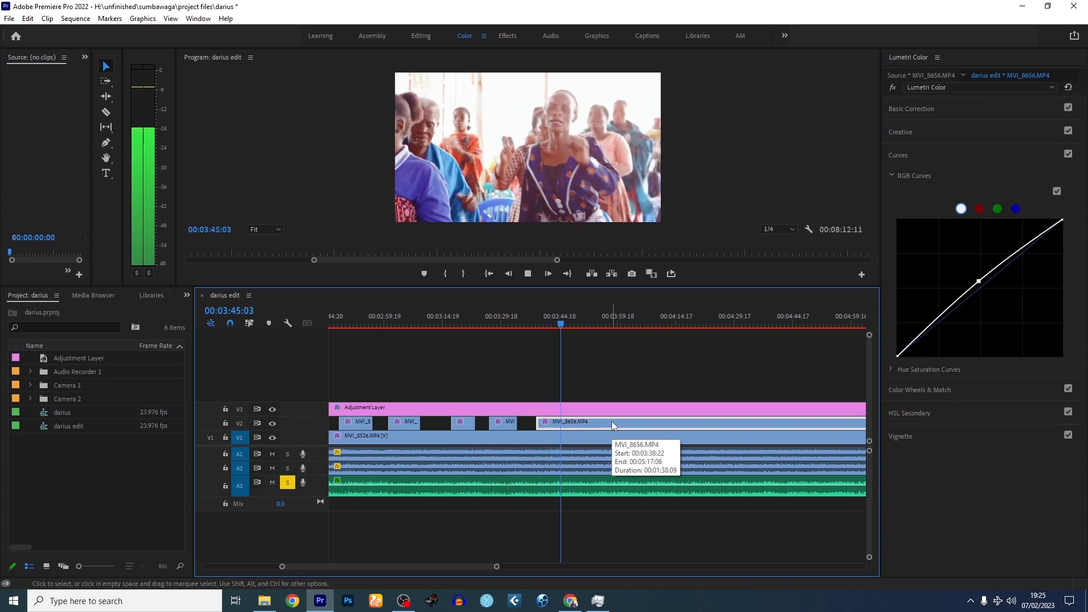
key("ctrl+k")
left_click(618, 420)
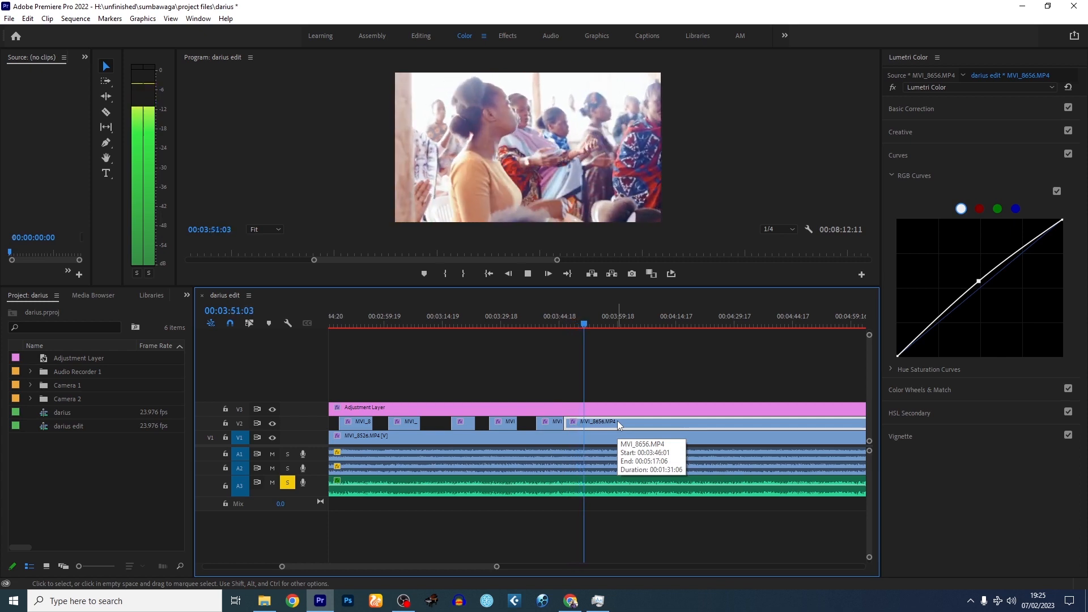
key("ctrl+k")
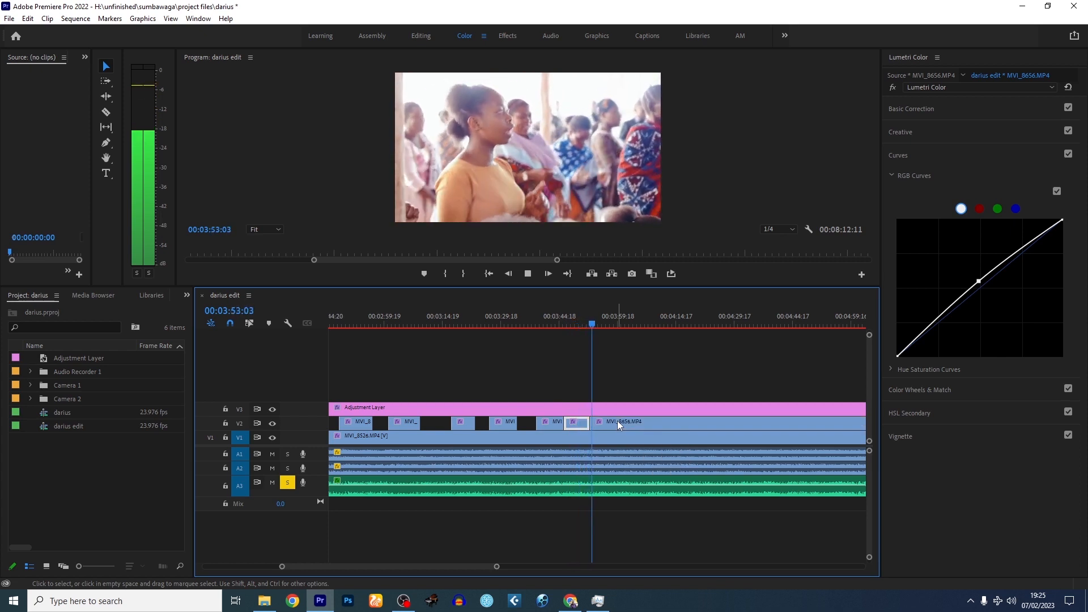
key("Delete")
left_click(636, 420)
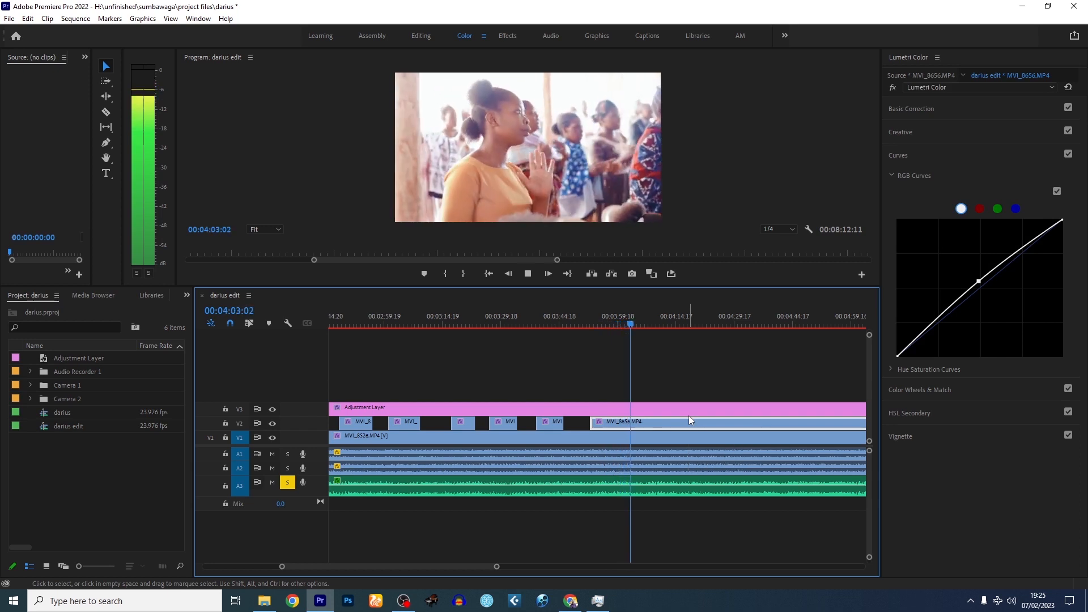
Cut out two more sections of MVI_8656.MP4 on V2, from about 00:04:03 to 00:04:10 and about 00:04:16 to 00:04:20
key("ctrl+k")
key("ctrl+k")
key("Delete")
left_click(715, 422)
key("ctrl+k")
left_click(720, 422)
key("ctrl+k")
key("Delete")
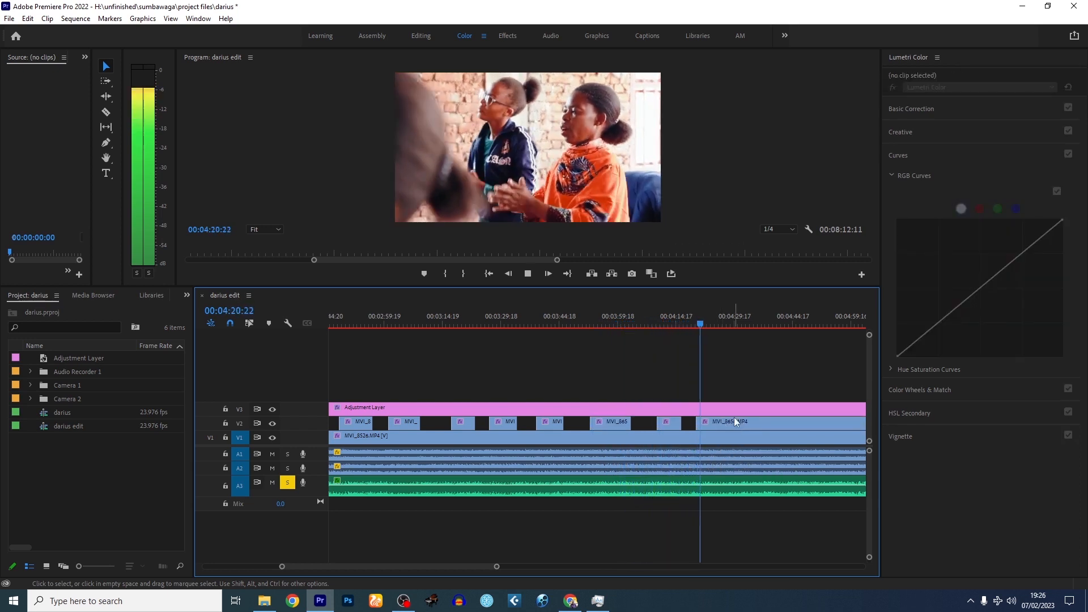
Remove the section of MVI_8656.MP4 from about 00:04:27 to 00:04:34:19, and cut the remaining clip again after 00:04:40:21
left_click(738, 421)
key("ctrl+k")
left_click(753, 423)
key("ctrl+k")
key("Delete")
left_click(783, 424)
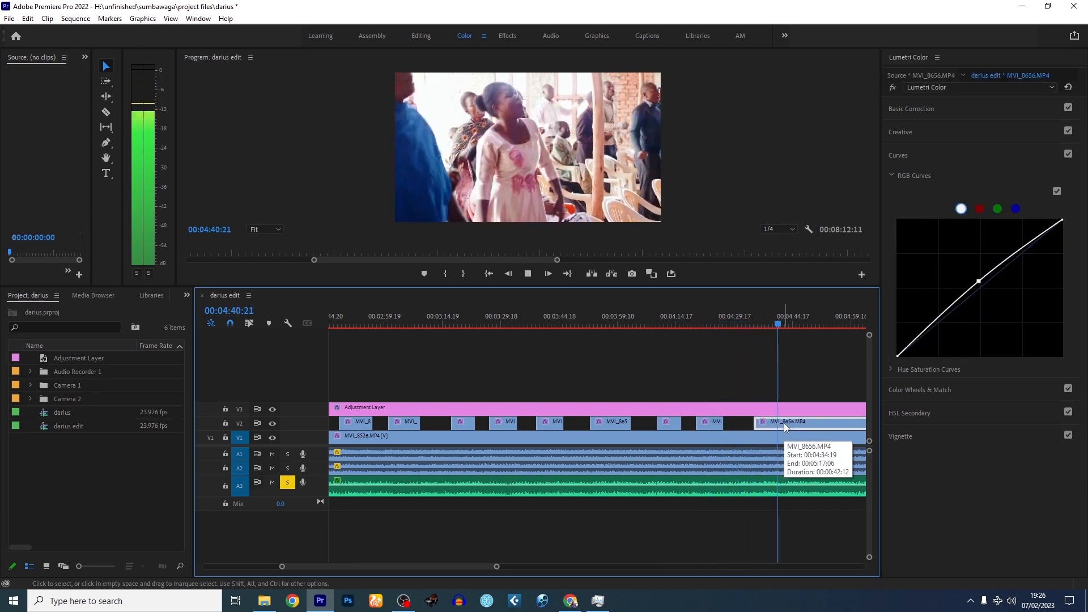
key("ctrl+k")
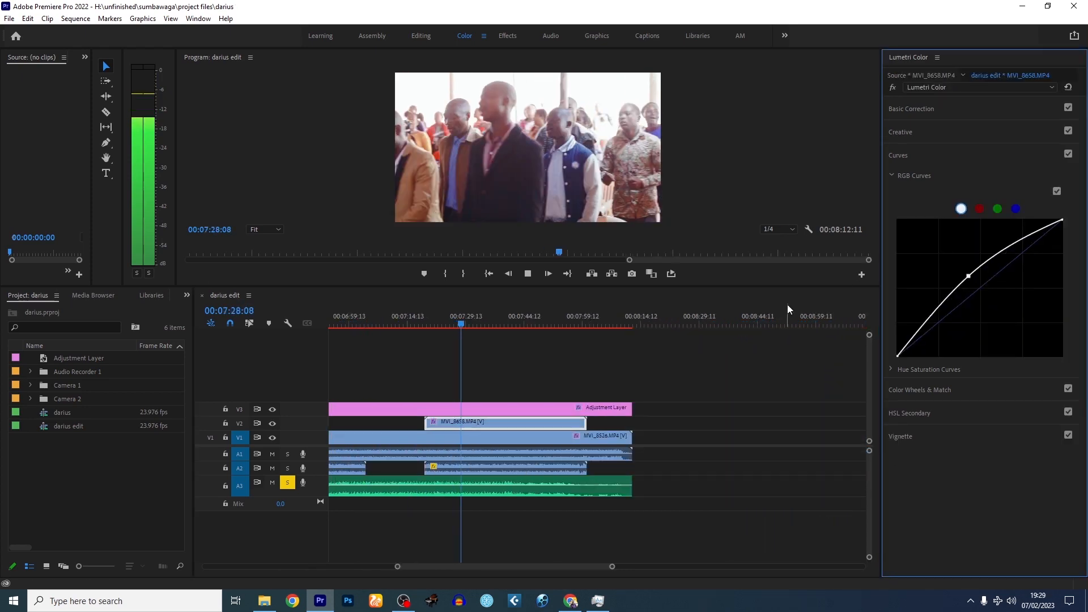
Cut MVI_8658.MP4 on V2 at about 00:07:30 and 00:07:36, delete the section between, and select the remaining part
key("ctrl+k")
left_click(533, 423)
key("ctrl+k")
key("Delete")
left_click(532, 423)
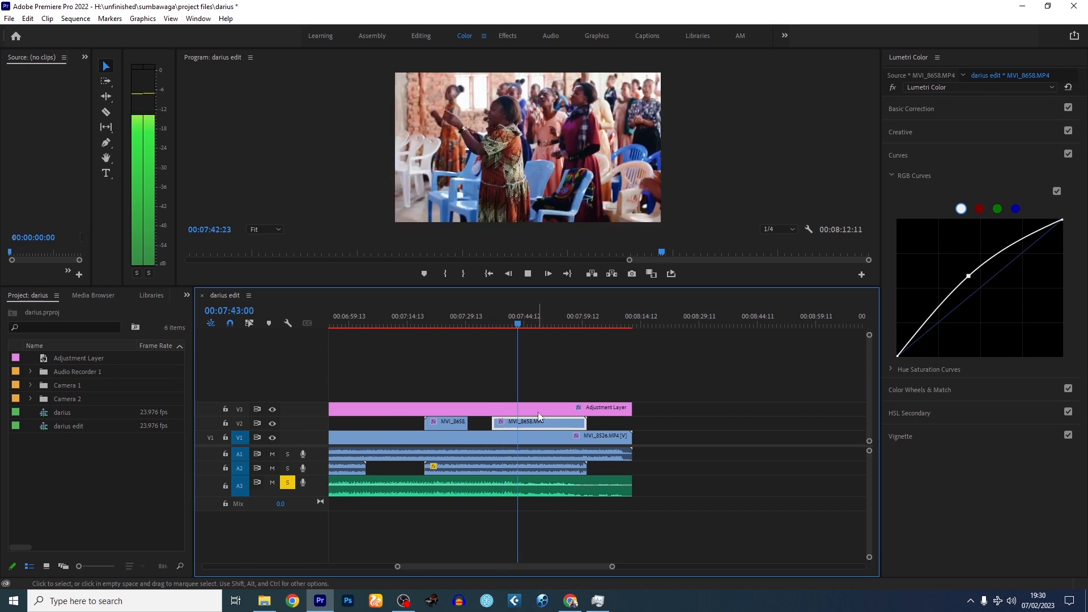
Raise the selected MVI_8658.MP4 clip's RGB curve slightly and trim its end back to about 00:07:55
left_click_drag(968, 276, 968, 274)
key("space")
left_click_drag(586, 423, 563, 423)
key("space")
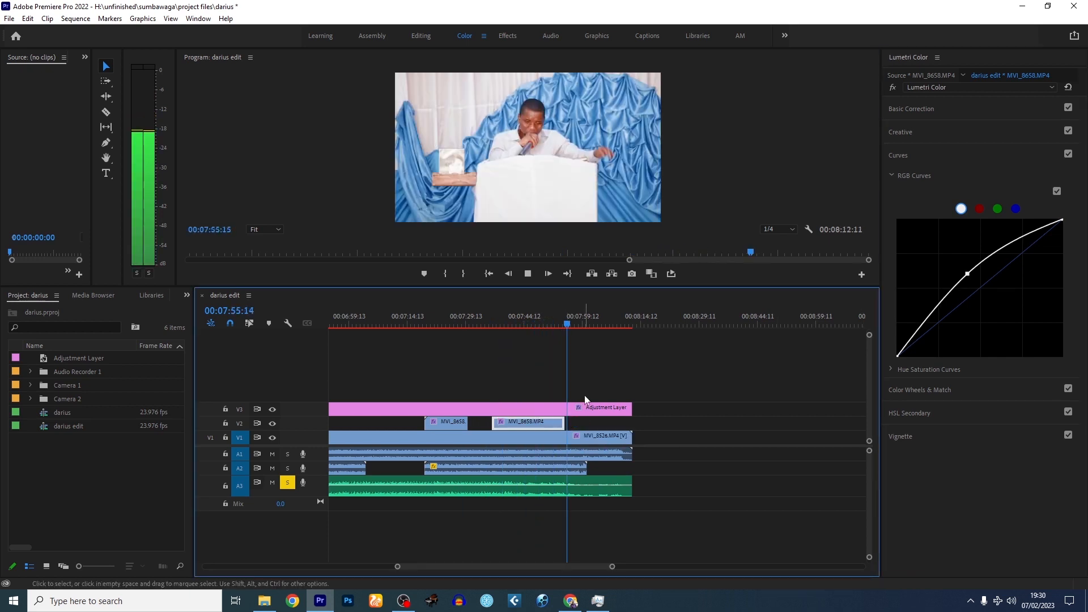
Play the opening seconds of the whole sequence from 00:00:00:00 to check the audio level
left_click(614, 408)
key("minus")
key("minus")
key("minus")
left_click(378, 324)
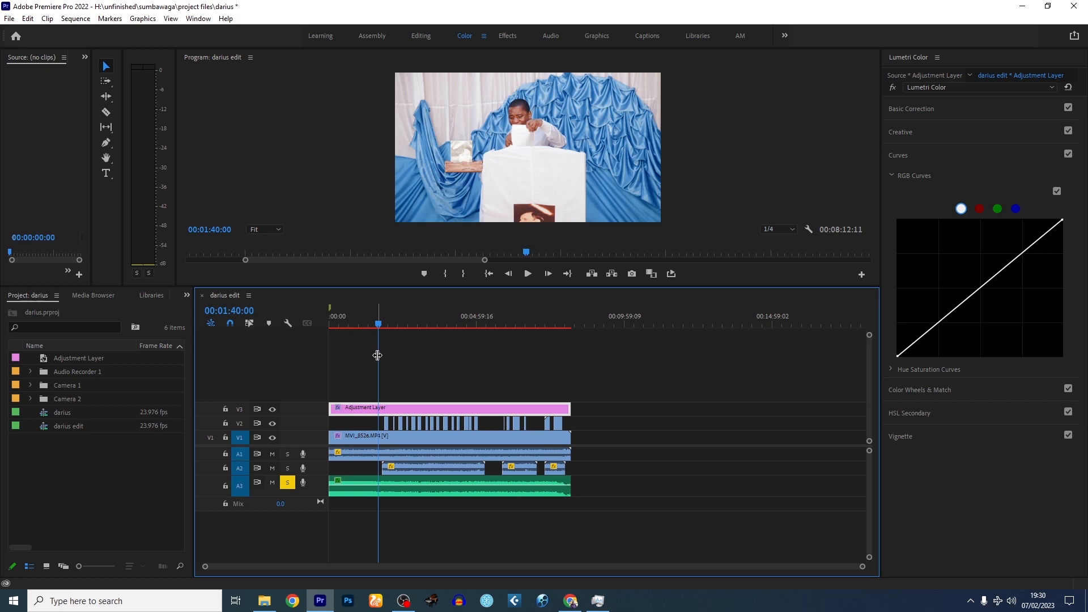
left_click_drag(379, 324, 310, 325)
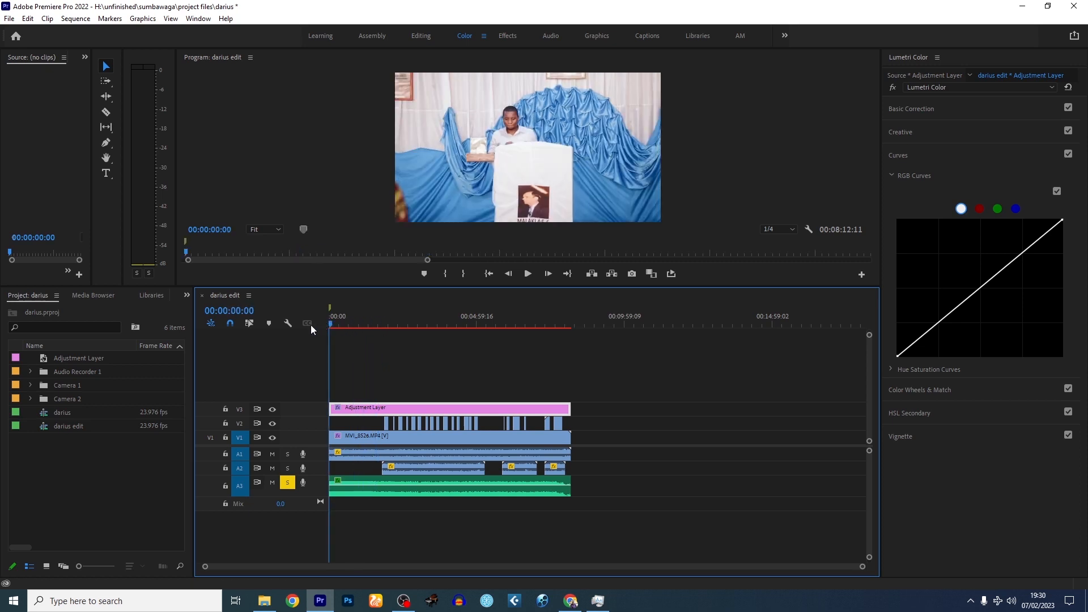
key("backslash")
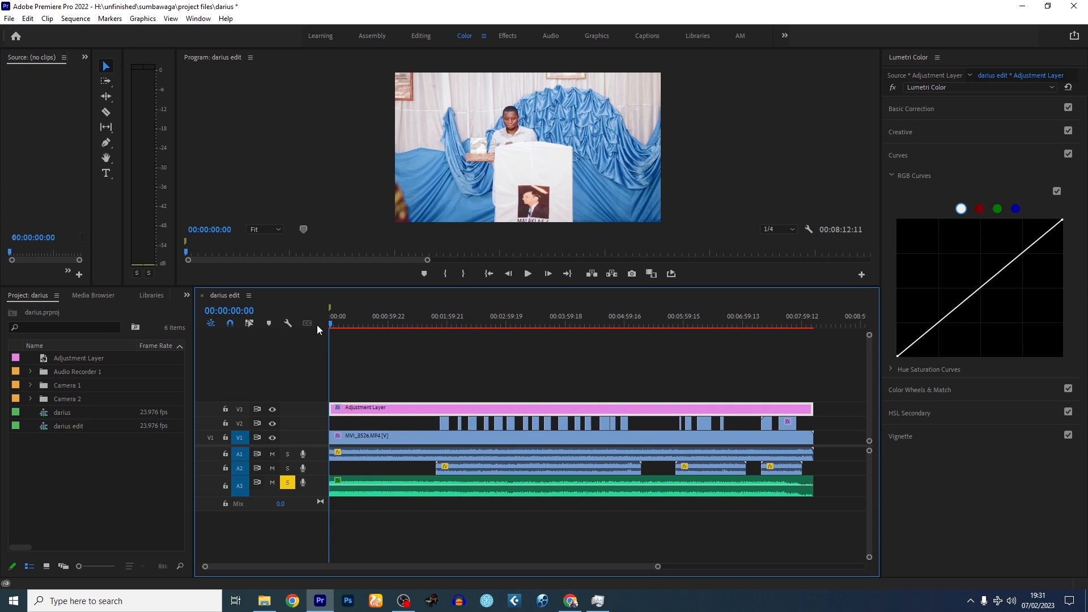
key("space")
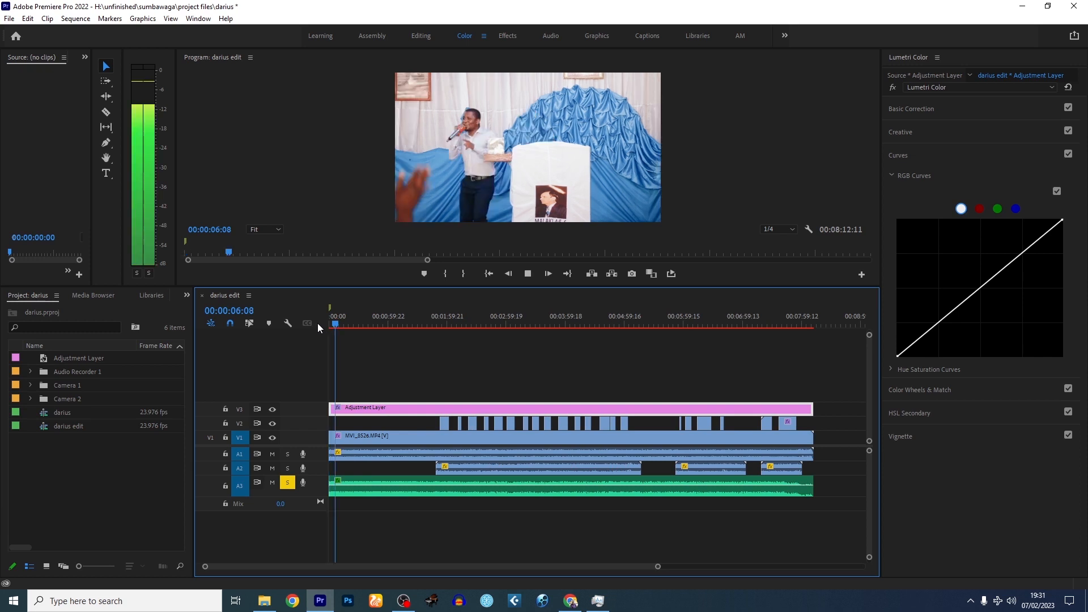
key("space")
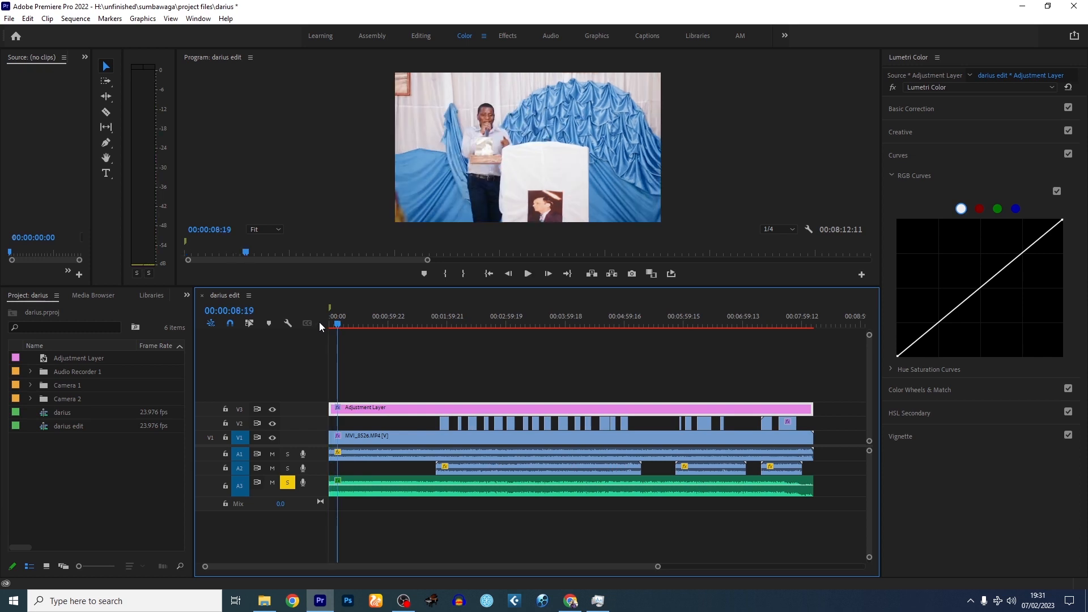
Raise the gain of the external audio clip 1.wav on A3 by 8 dB and play it to check the level
left_click(399, 486)
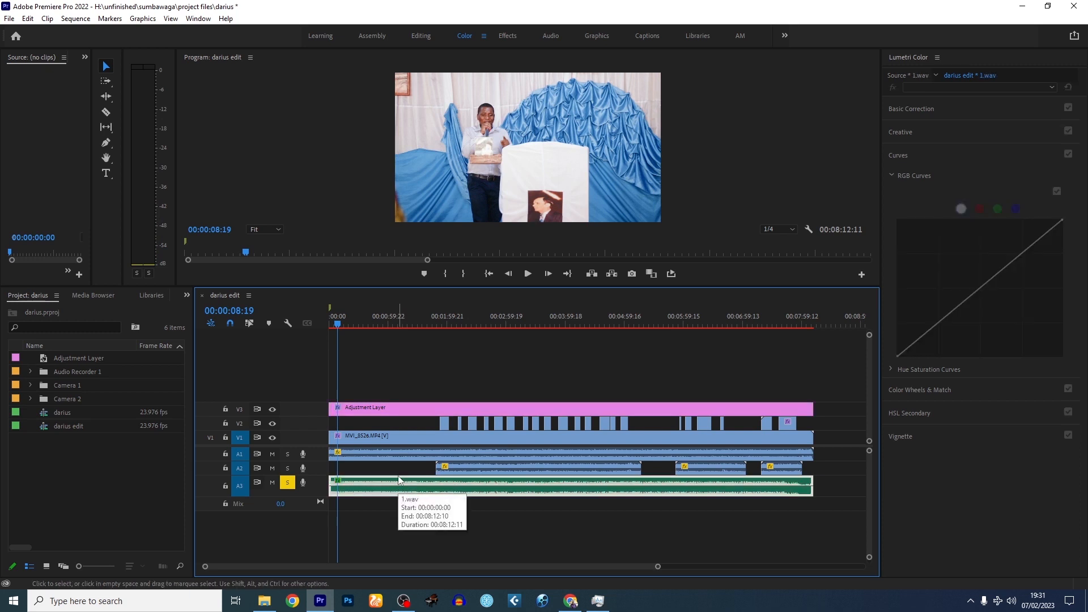
key("g")
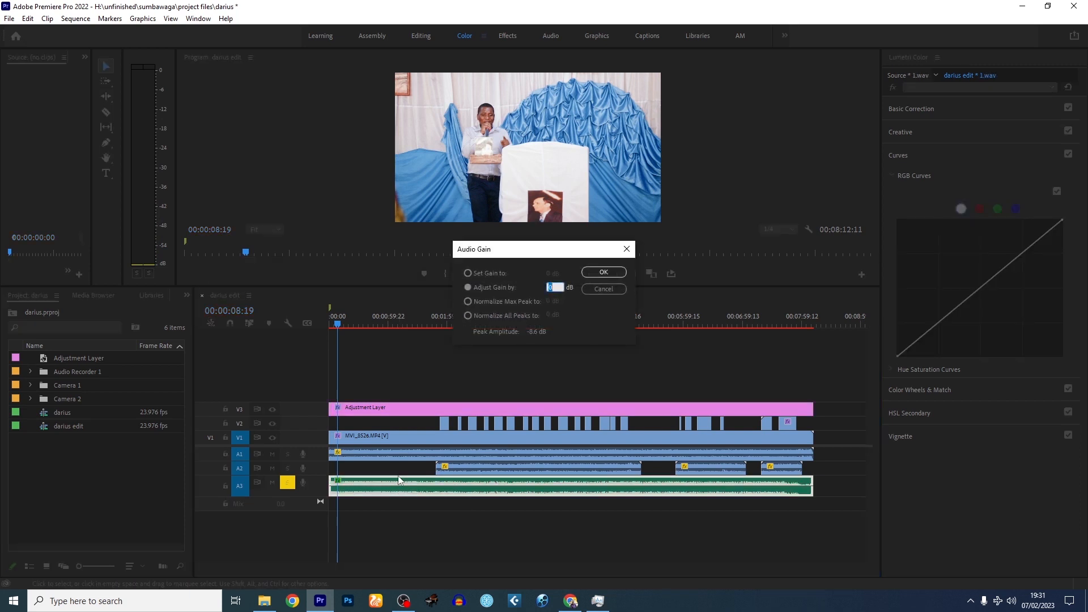
type("8")
left_click(612, 278)
key("space")
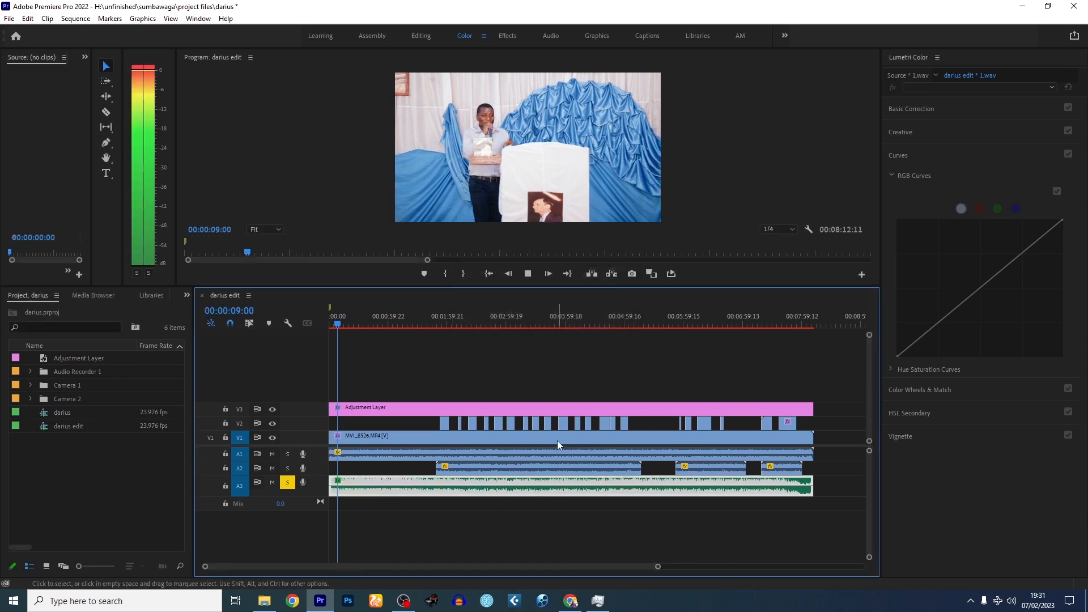
key("space")
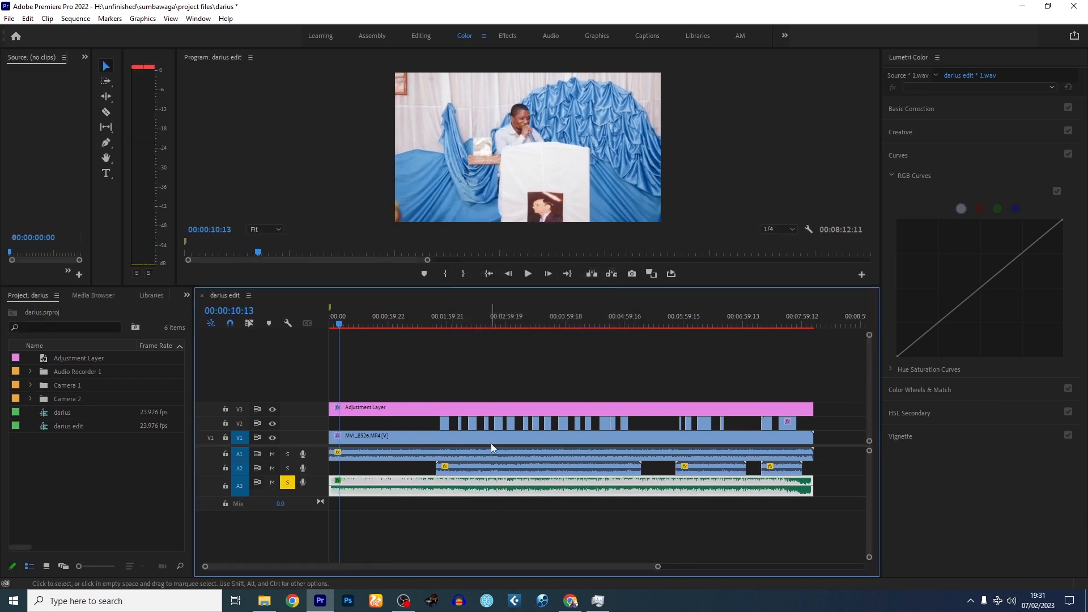
Reduce the gain of 1.wav by 3 dB and play the sequence to check the peaks
type("g")
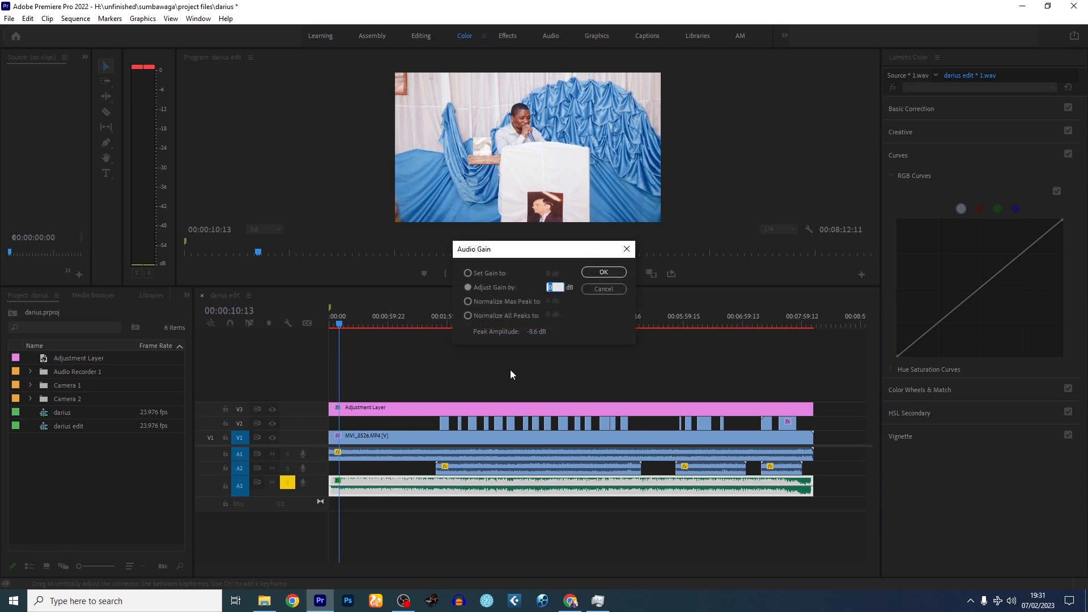
type("-3")
key("Return")
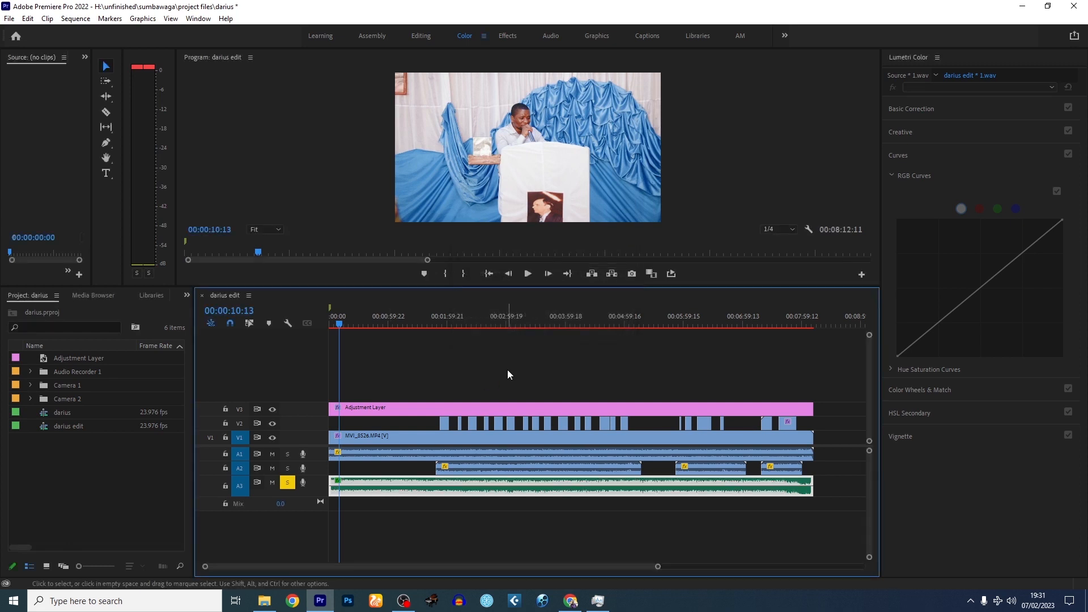
key("space")
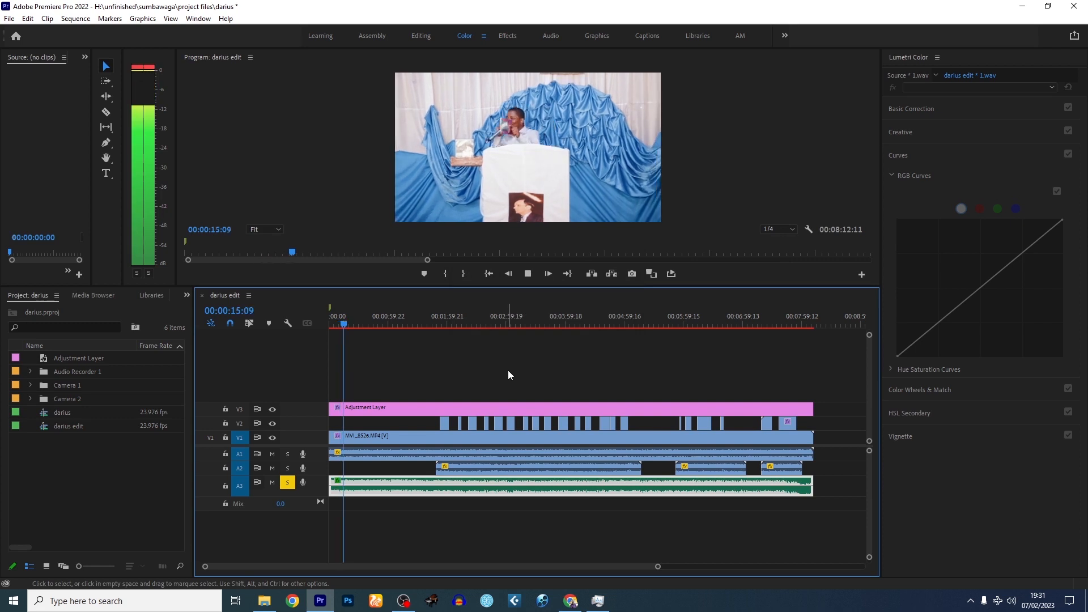
Lower the gain of 1.wav by another 2 dB and play it again to check for clipping
type("g-2")
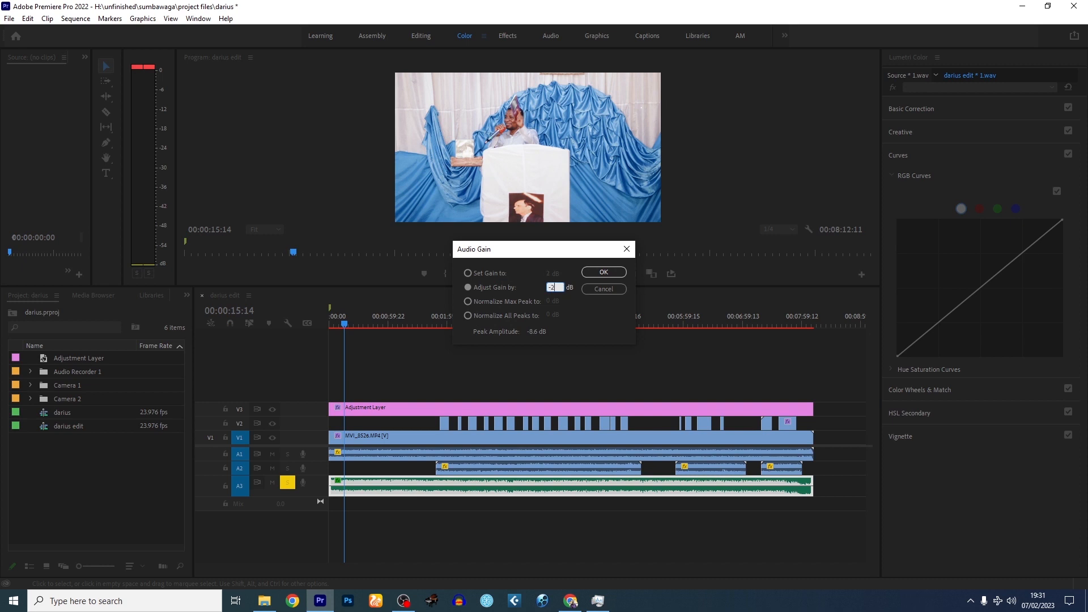
key("Return")
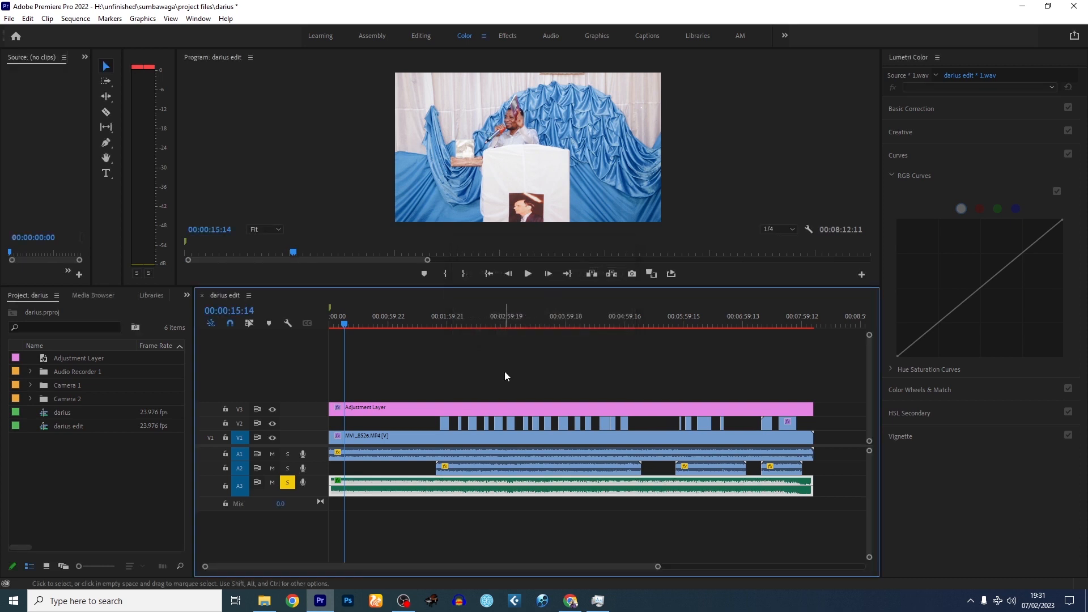
key("space")
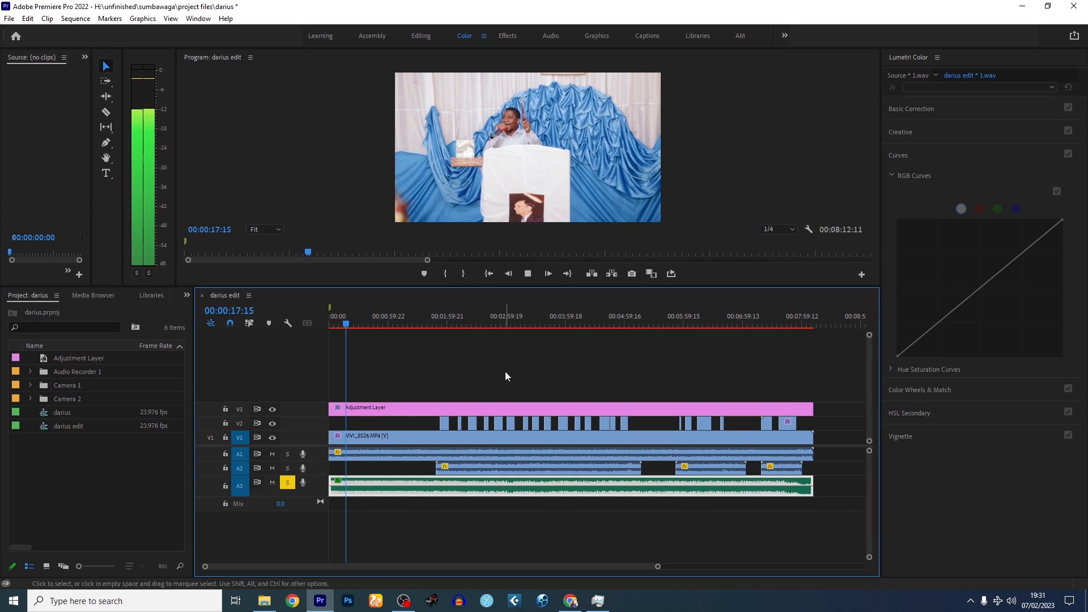
key("space")
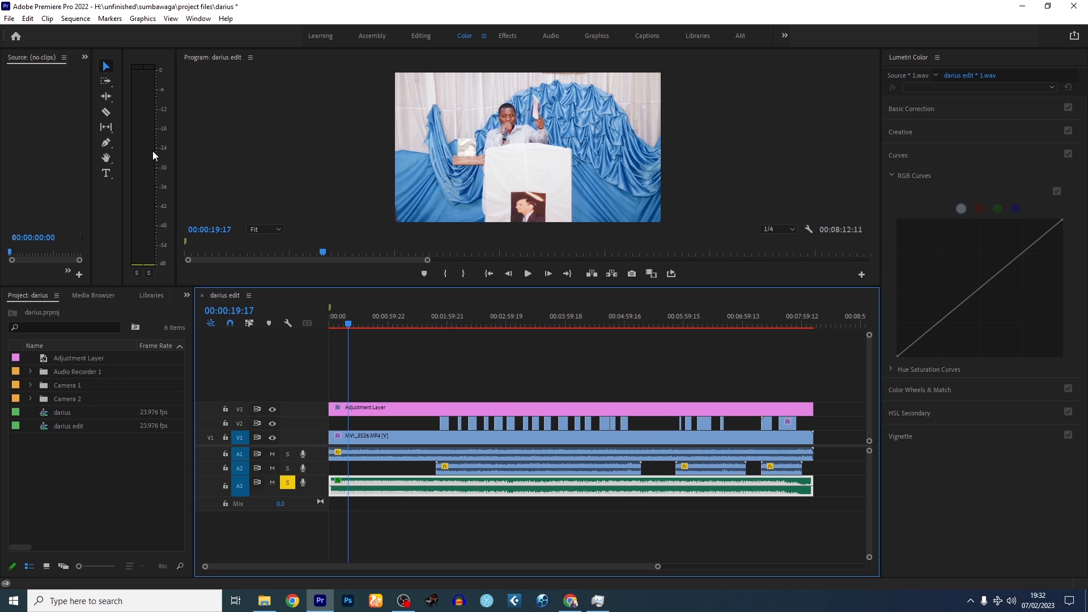
Solo track A1 alongside A3, lower the MVI_8526.MP4 audio gain by 10 dB, and play the mix
left_click(457, 325)
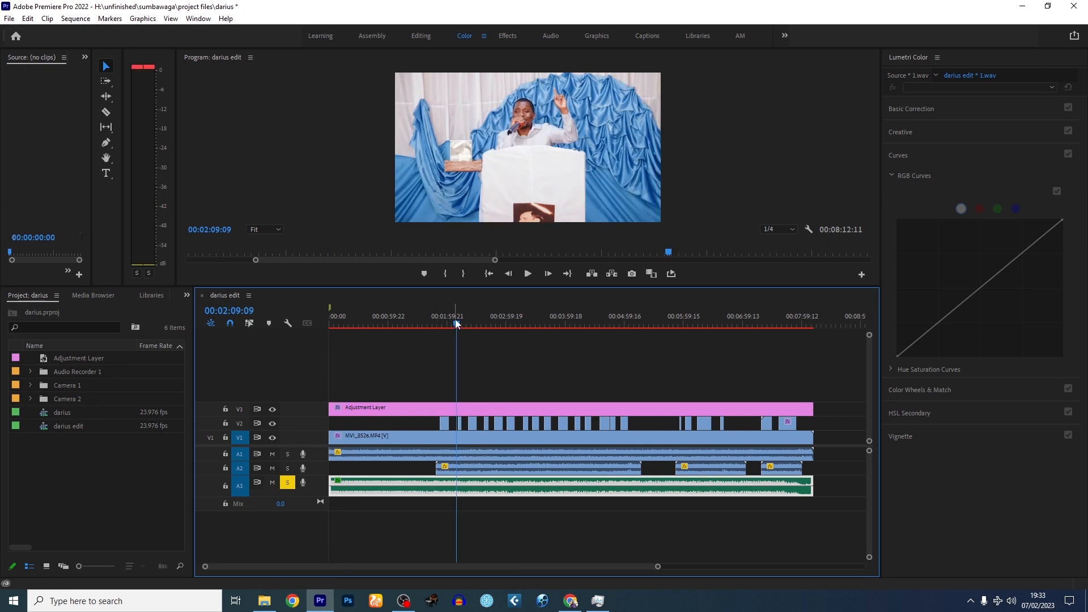
left_click_drag(457, 323, 434, 321)
left_click(378, 456)
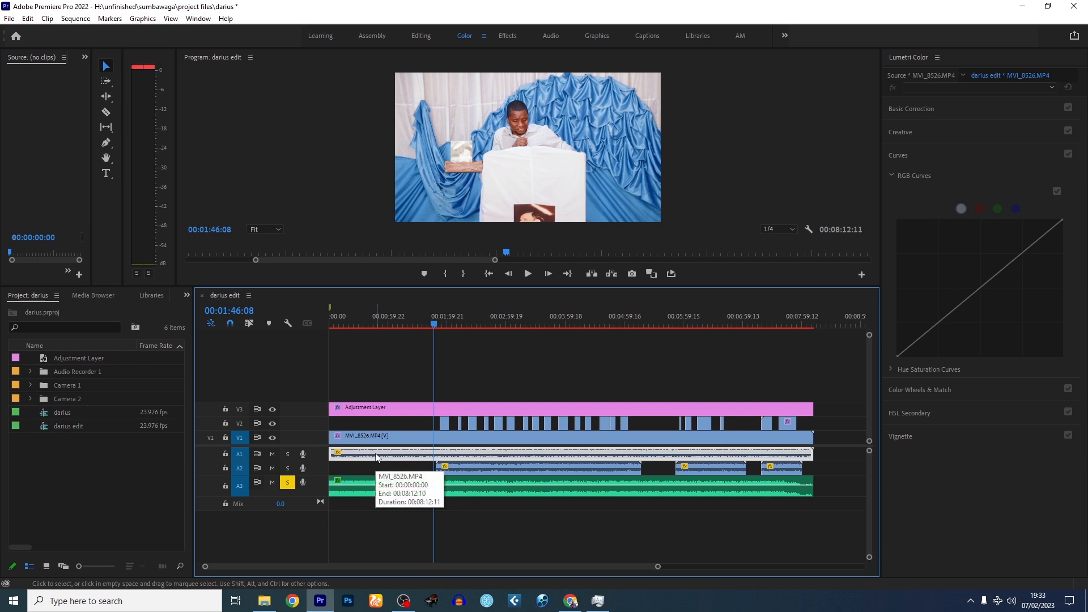
left_click(286, 456)
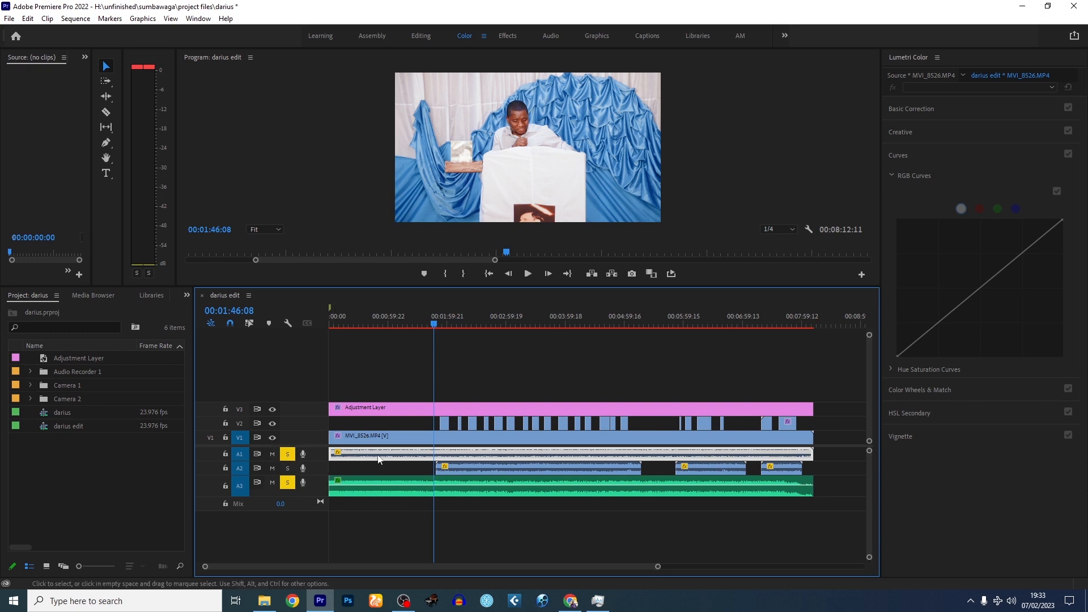
key("g")
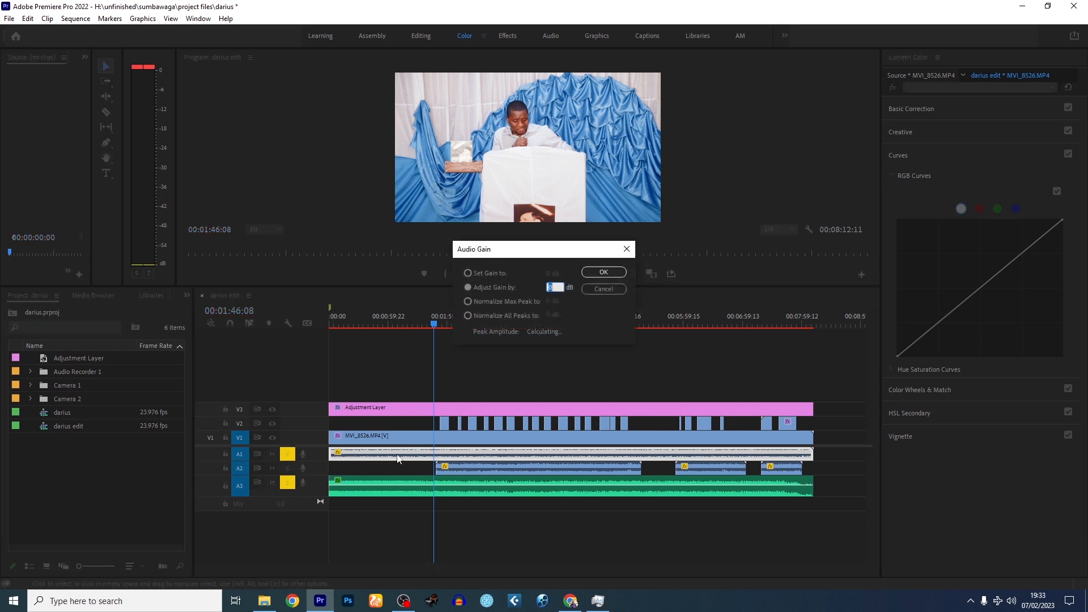
type("-10")
key("Return")
key("space")
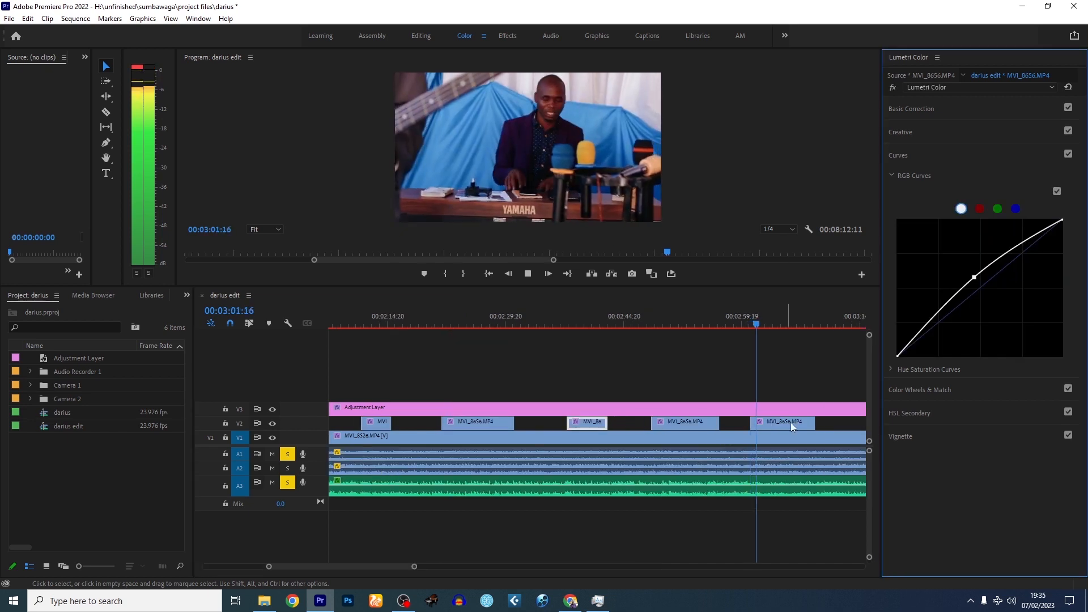
Brighten the MVI_8656.MP4 clip at 00:03:02:02 by raising the midpoint of its RGB curve, and resume playback
key("space")
left_click(792, 427)
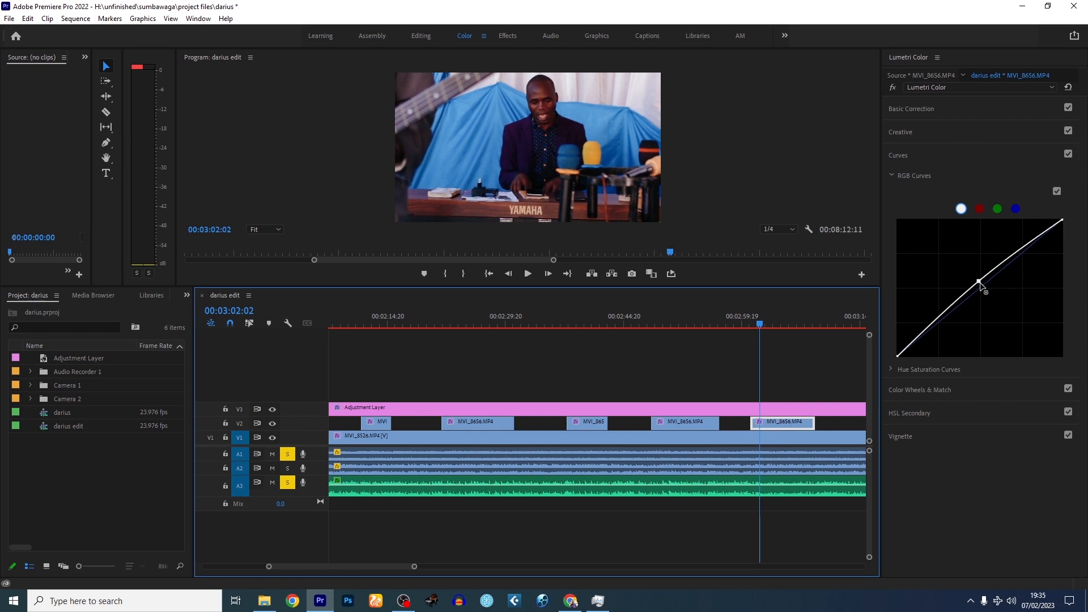
left_click_drag(977, 285, 973, 268)
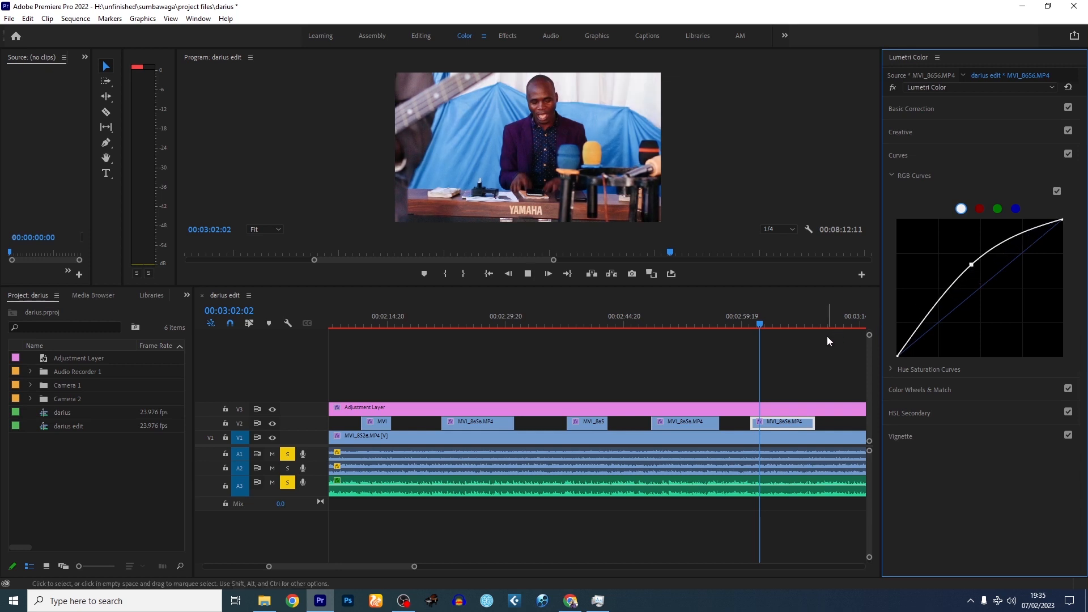
key("space")
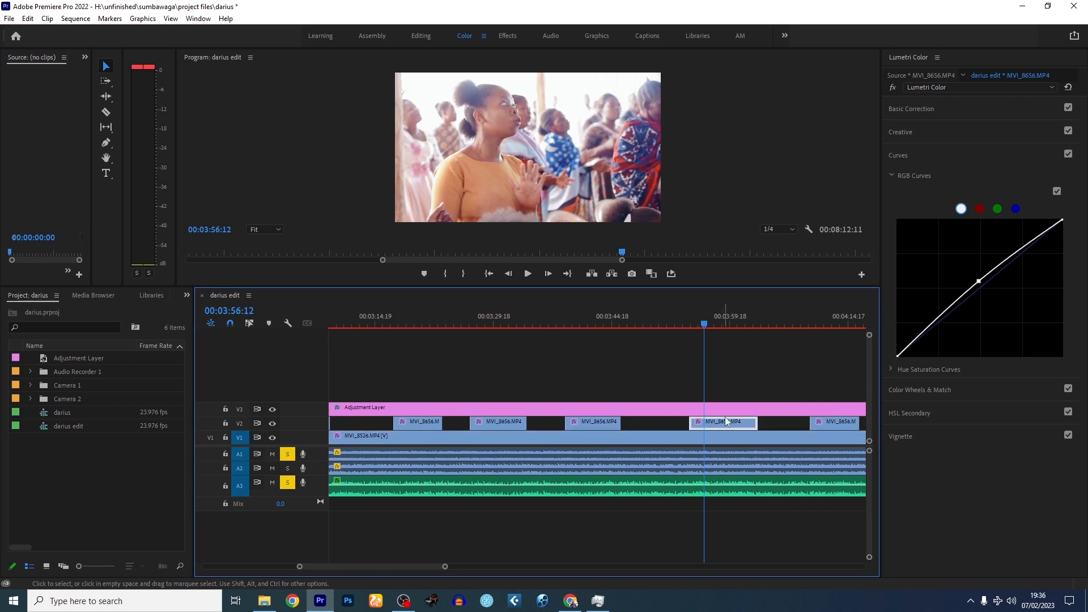
Fine-tune the RGB curve midpoint of the MVI_8656.MP4 clip at 00:03:56:12 and resume playback
left_click(980, 282)
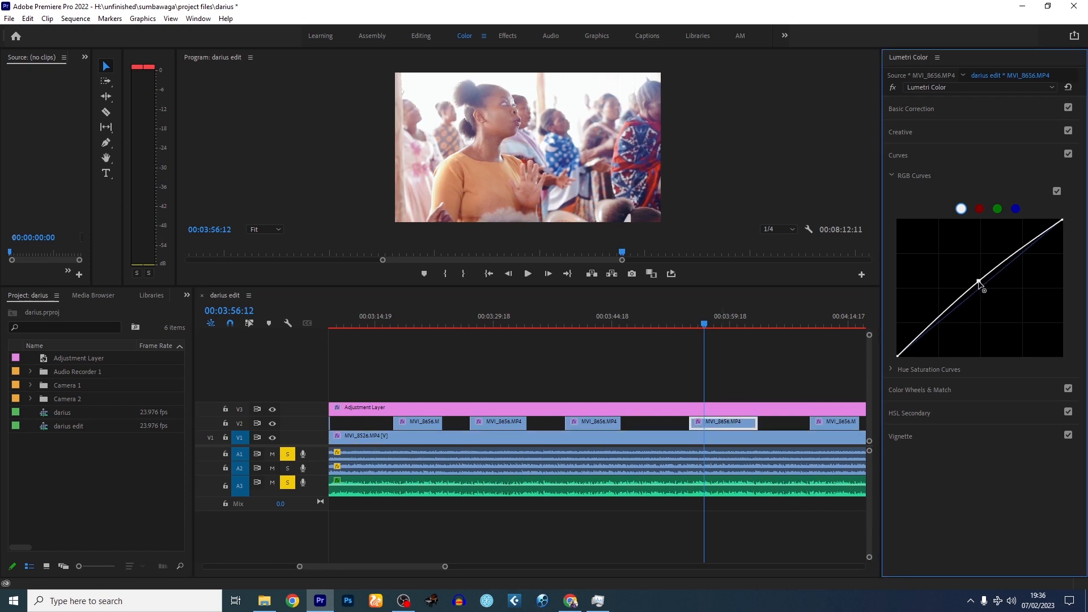
left_click_drag(980, 282, 980, 283)
key("space")
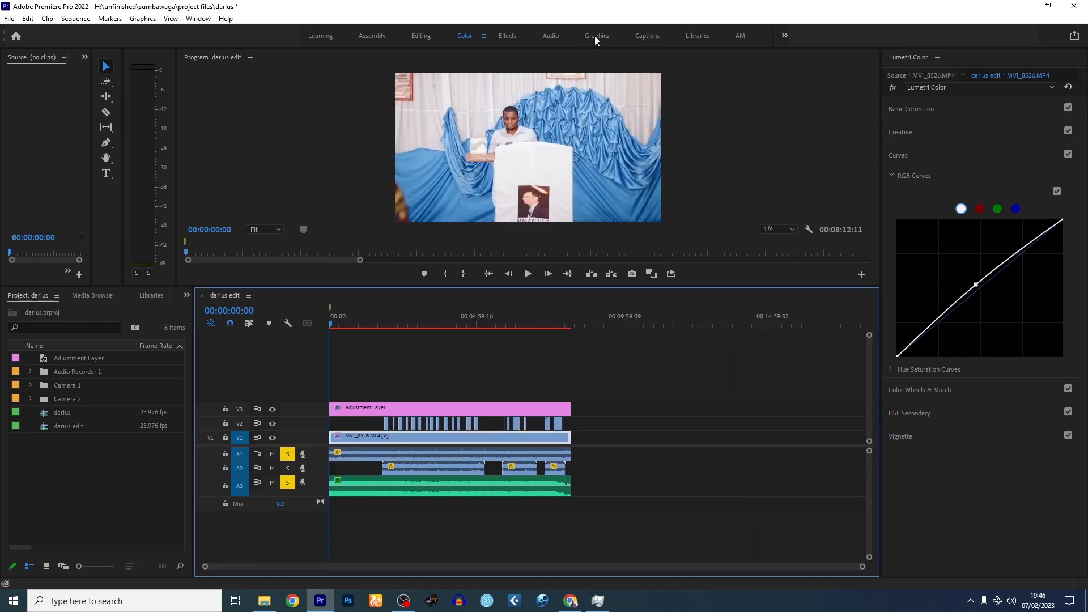
left_click(594, 36)
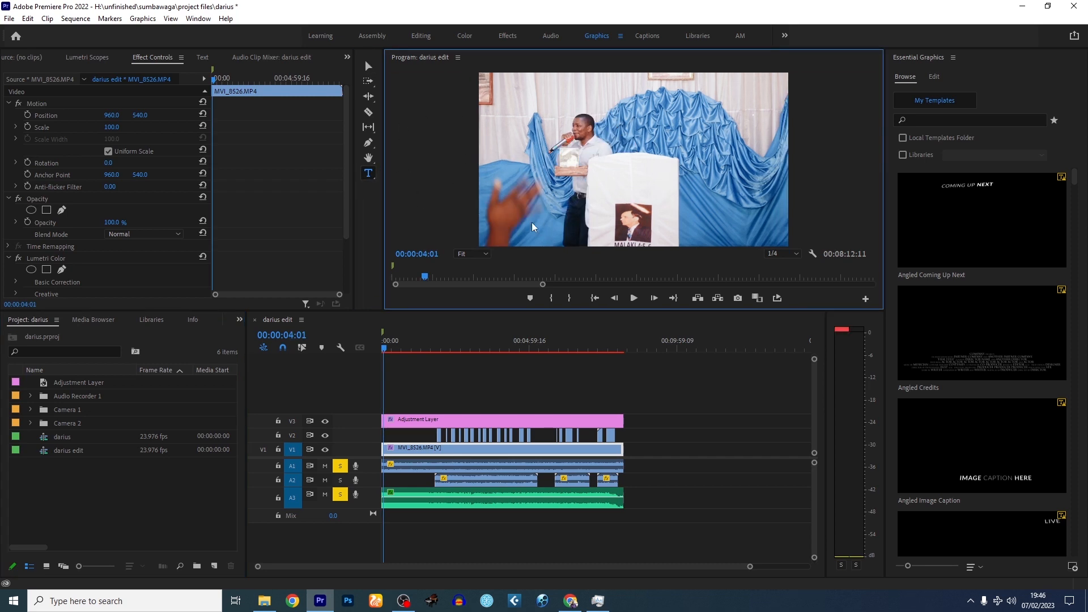
left_click(531, 223)
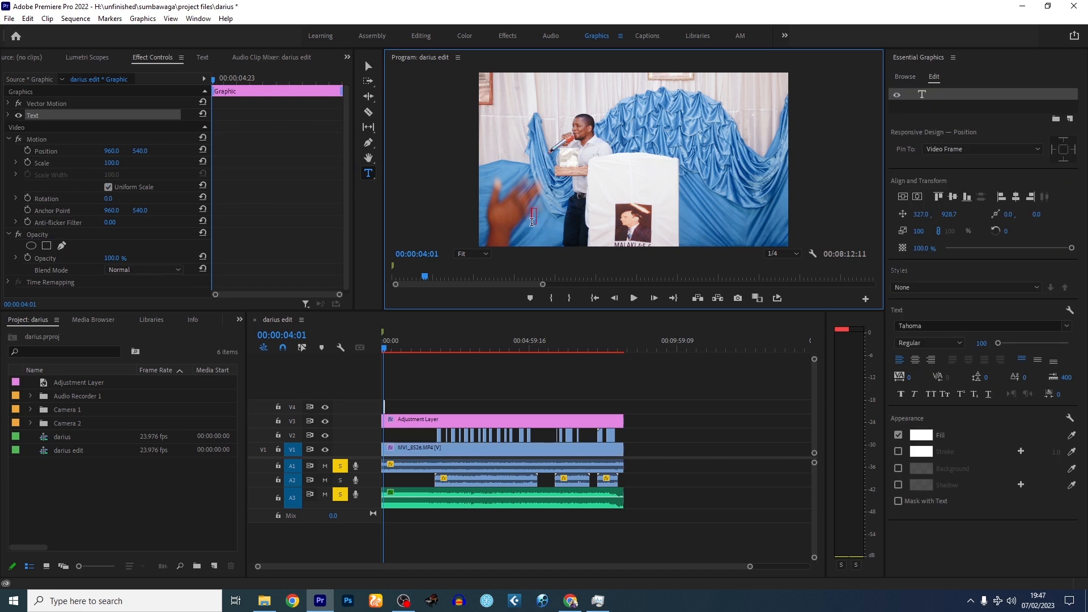
type("@waaminio")
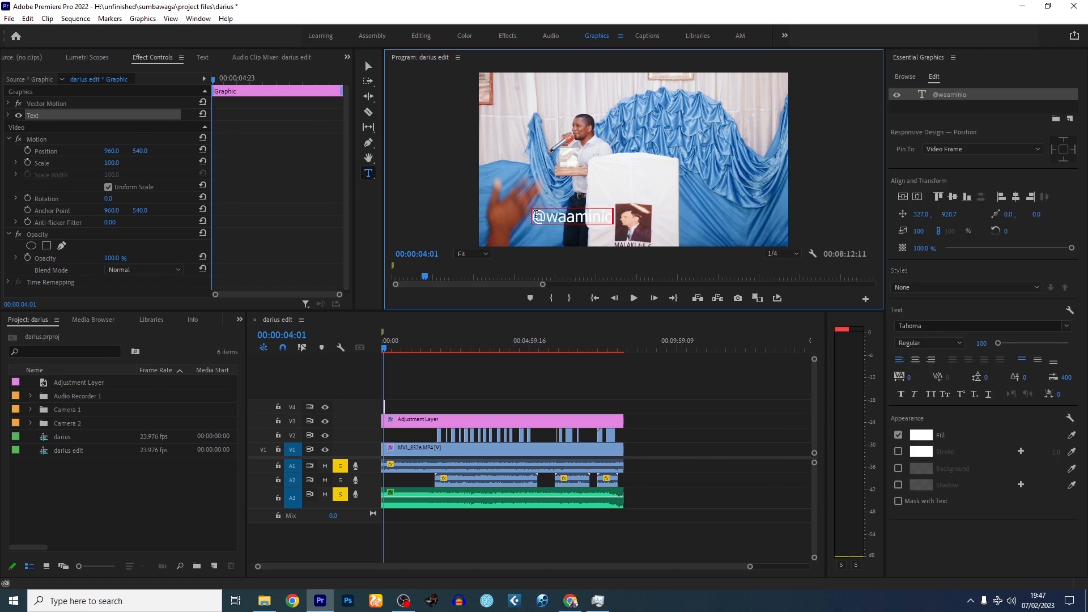
left_click_drag(531, 218, 631, 220)
left_click(932, 326)
type("f")
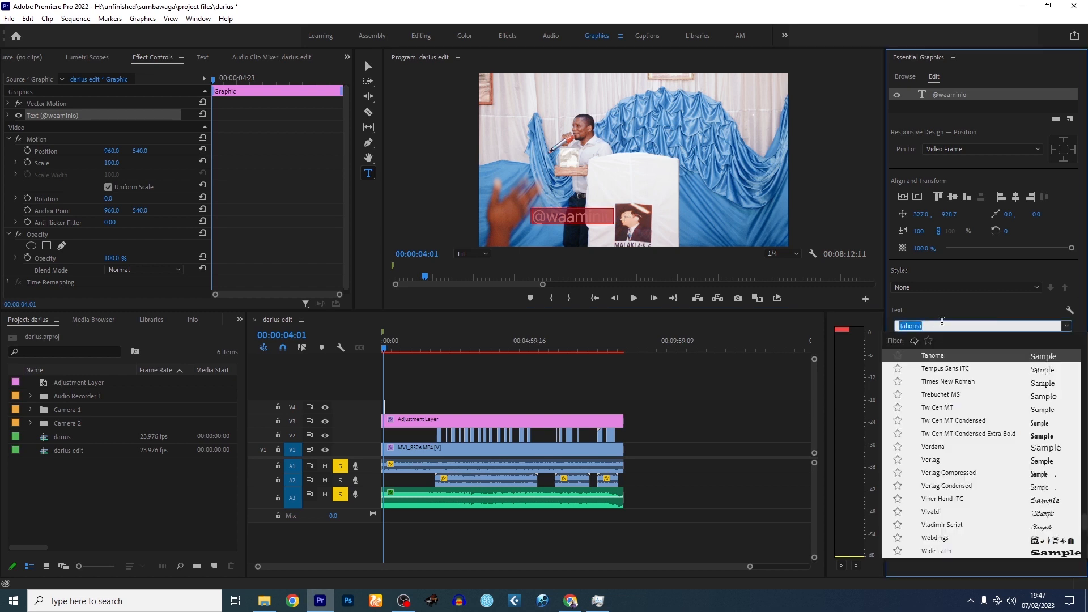
type("ut")
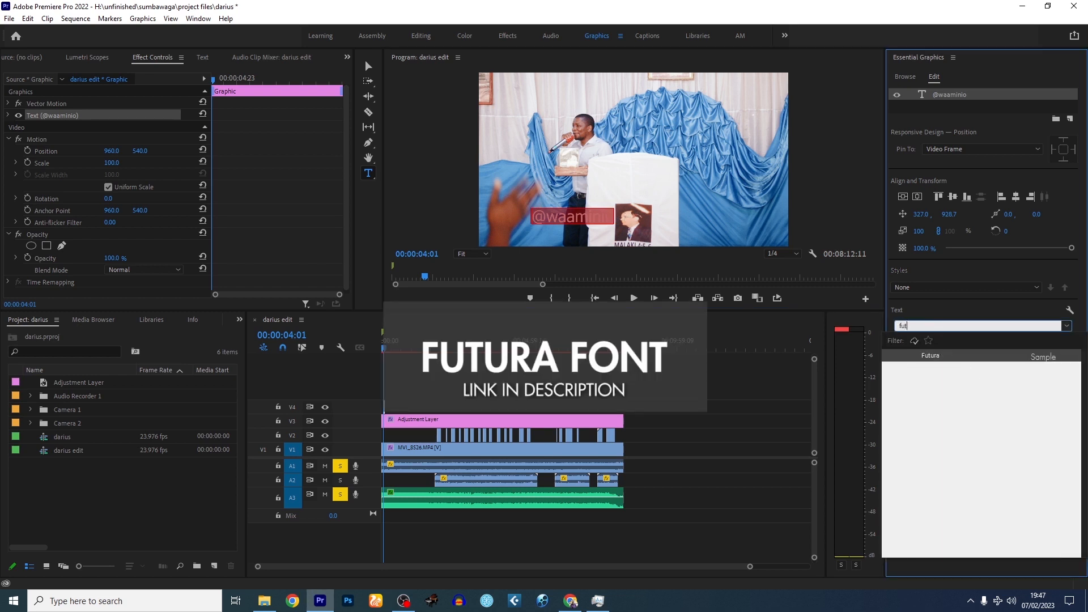
left_click(942, 357)
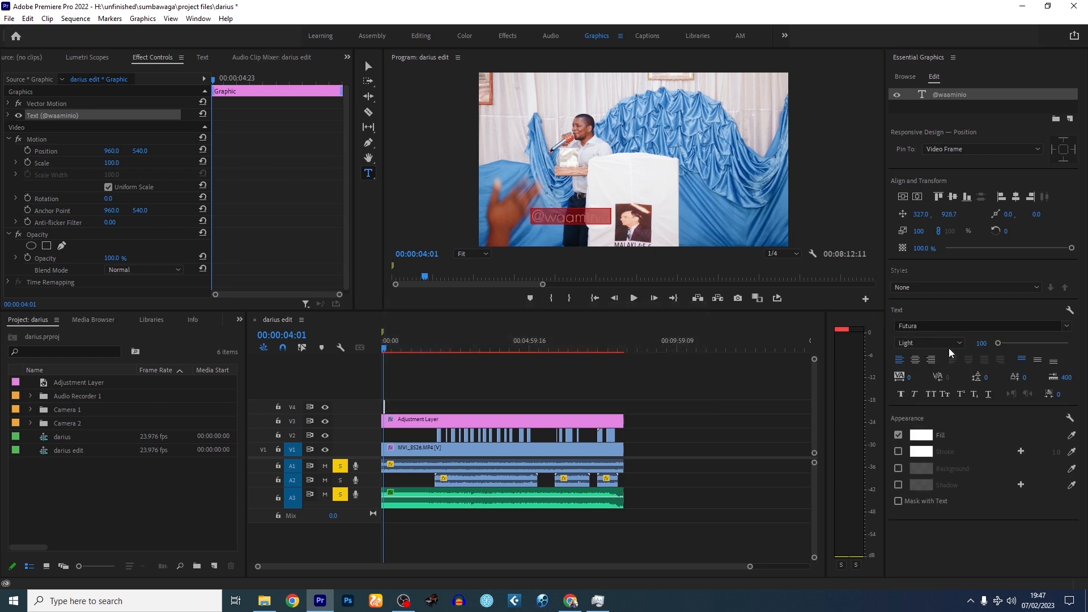
left_click(950, 344)
left_click(918, 379)
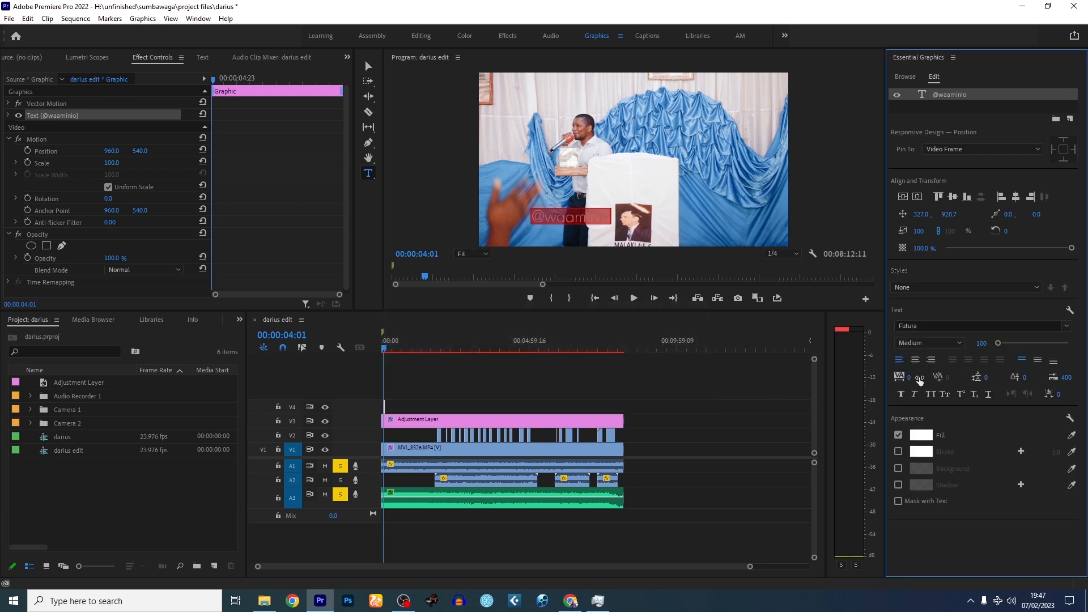
left_click(919, 231)
type("50")
key("Return")
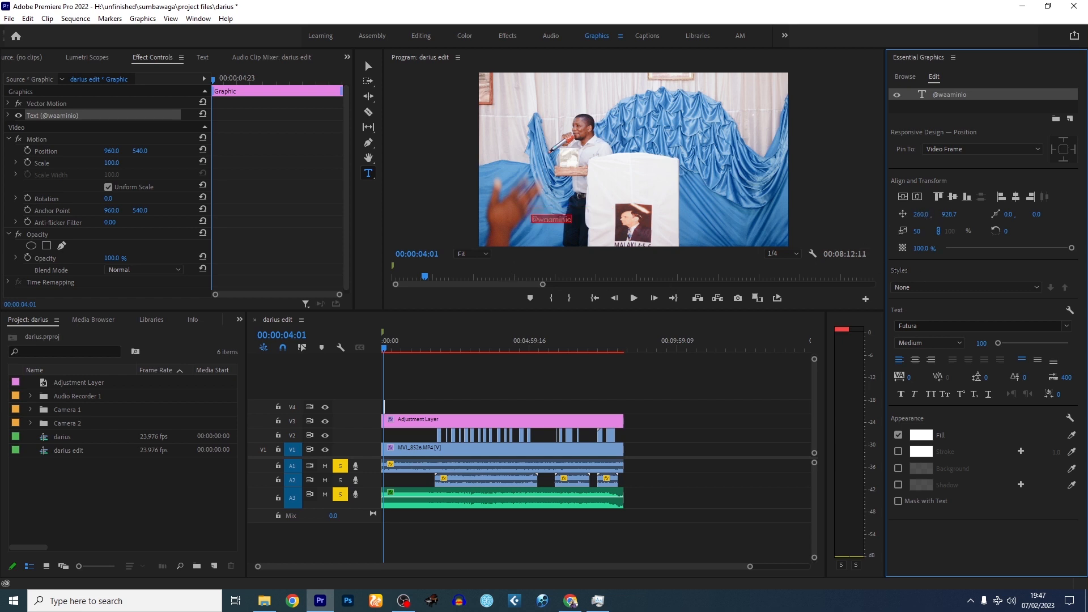
left_click_drag(921, 215, 822, 215)
left_click_drag(822, 214, 797, 214)
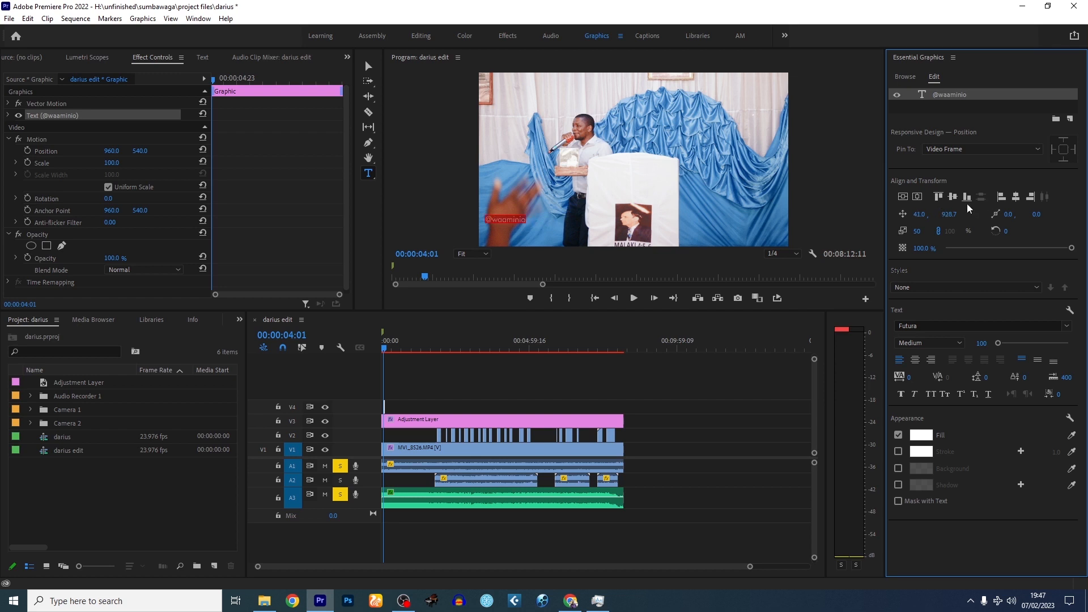
left_click_drag(948, 214, 980, 214)
left_click(471, 394)
key("backslash")
key("equal")
key("equal")
left_click_drag(398, 405, 375, 403)
right_click(383, 404)
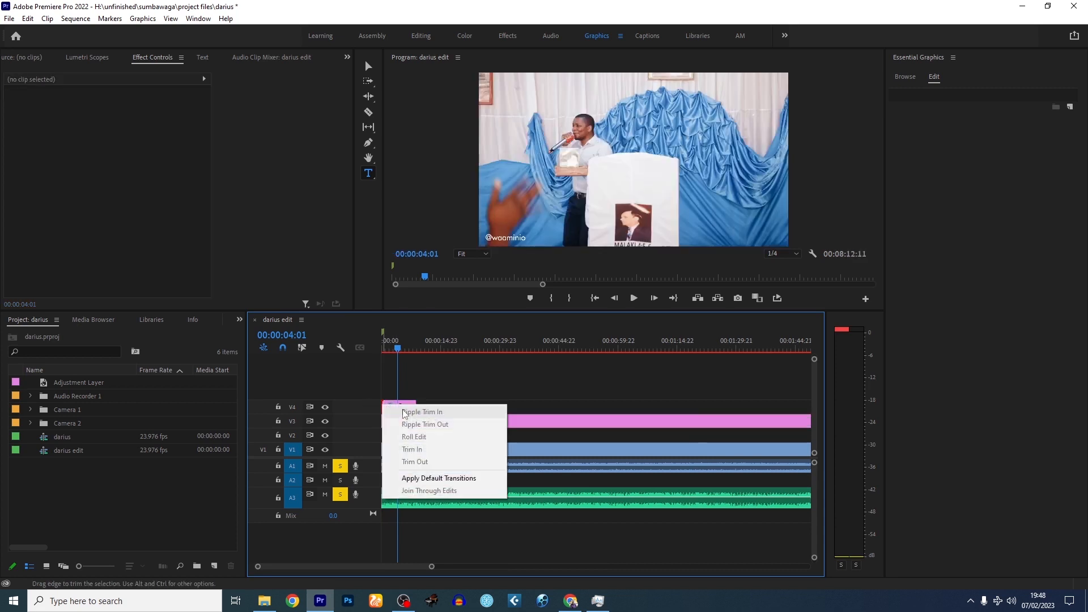
left_click(440, 478)
left_click_drag(418, 407, 601, 407)
left_click_drag(620, 408, 619, 410)
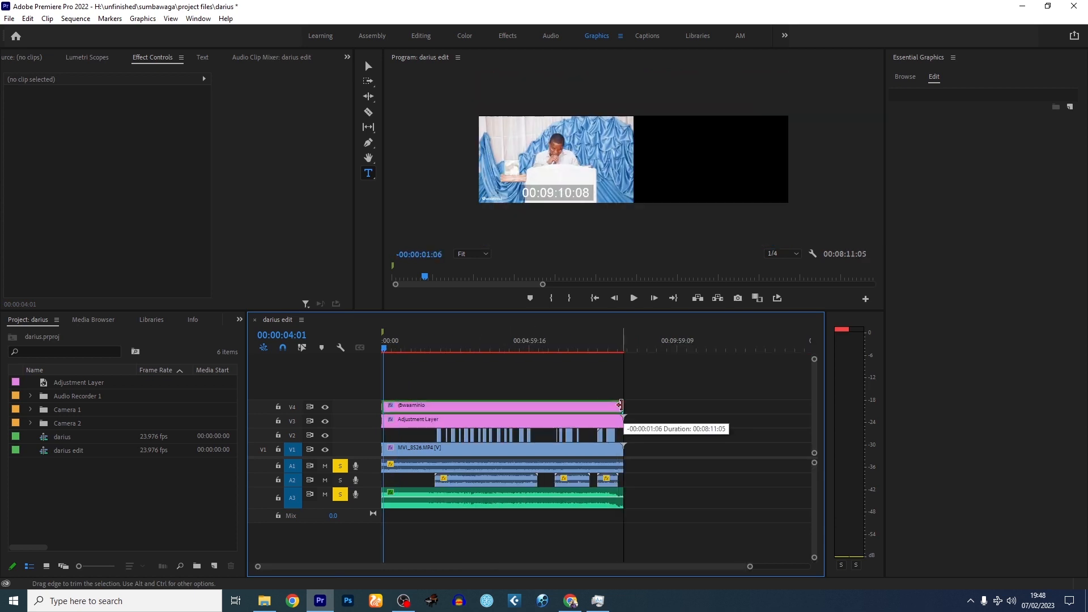
right_click(621, 408)
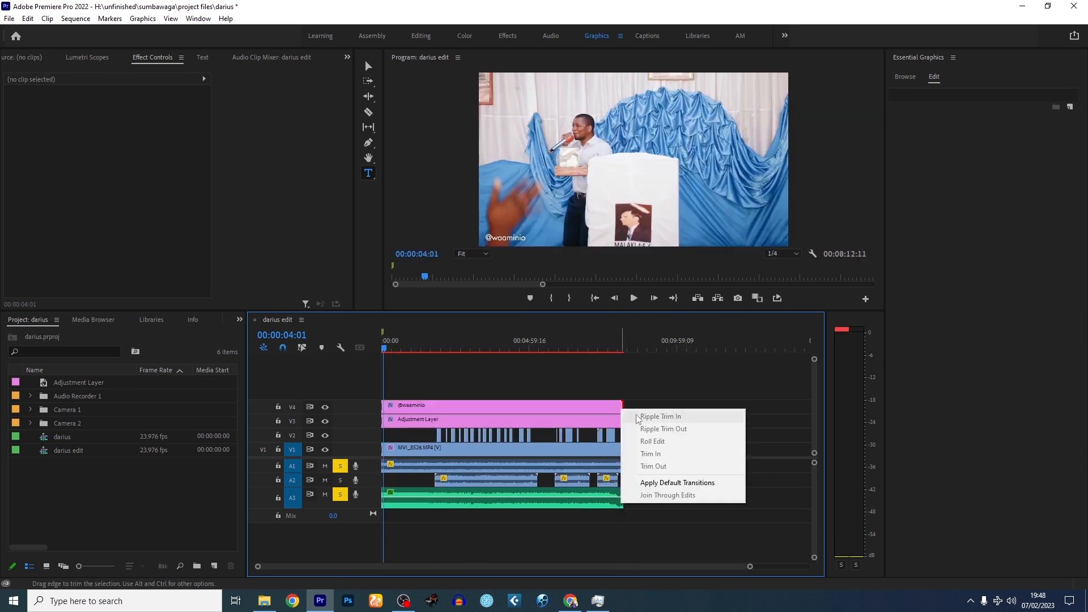
left_click(674, 483)
left_click(627, 341)
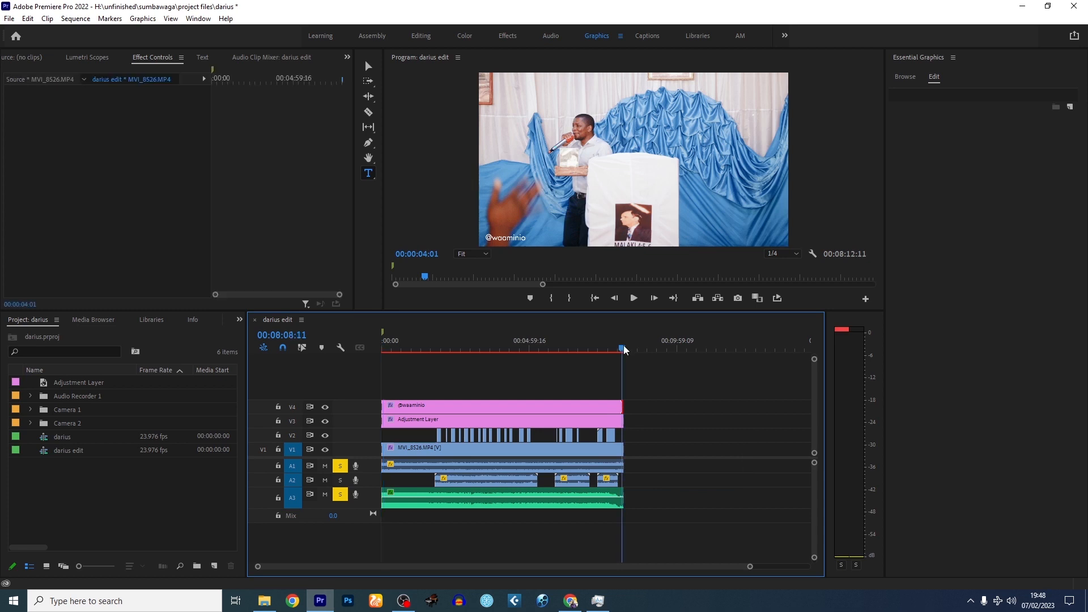
key("backslash")
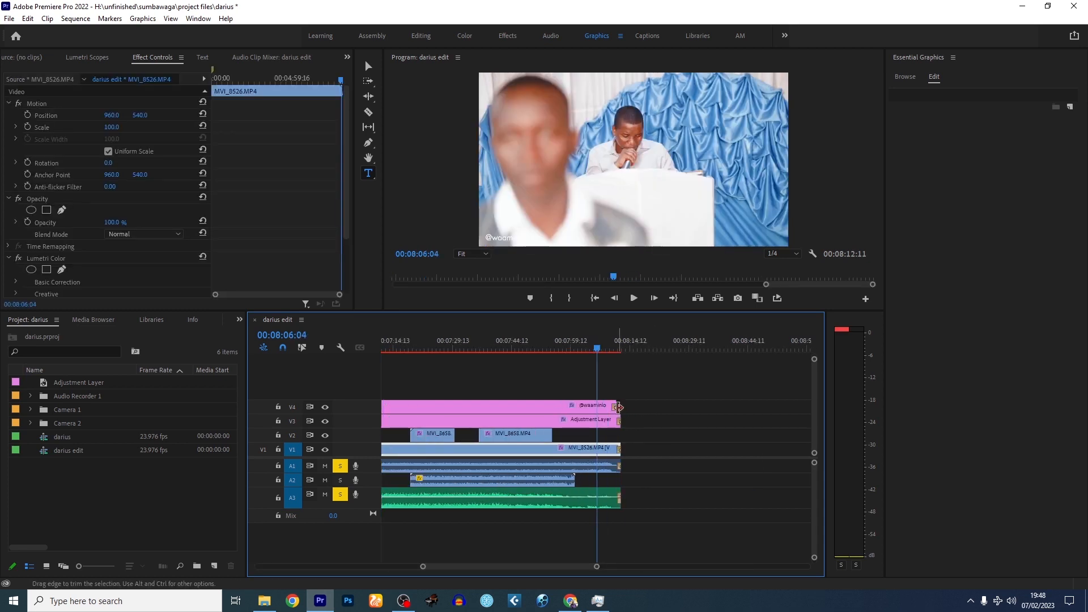
left_click_drag(614, 401, 620, 402)
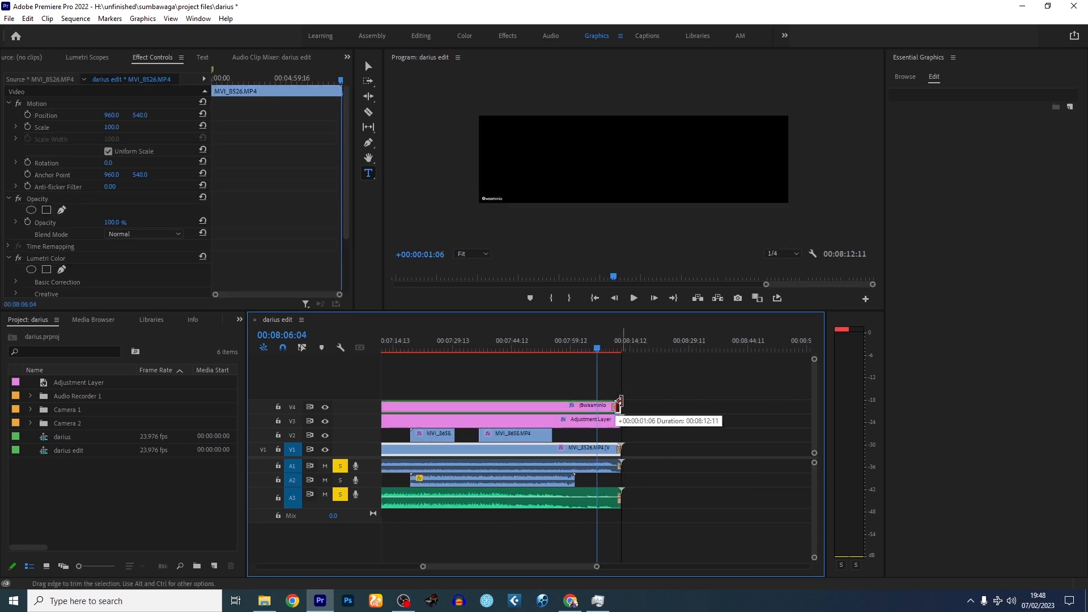
left_click_drag(620, 402, 622, 402)
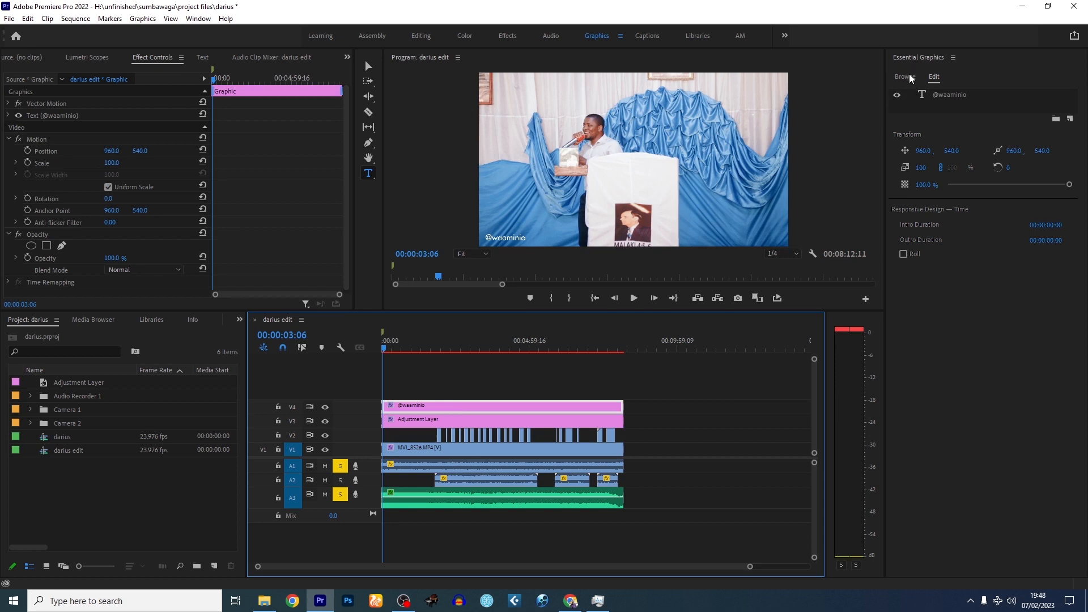
Find the Subscribe-4 motion graphics template and place it on a new track above the title, about 20 seconds into the sequence
left_click(906, 77)
scroll(1030, 201, "down", 15)
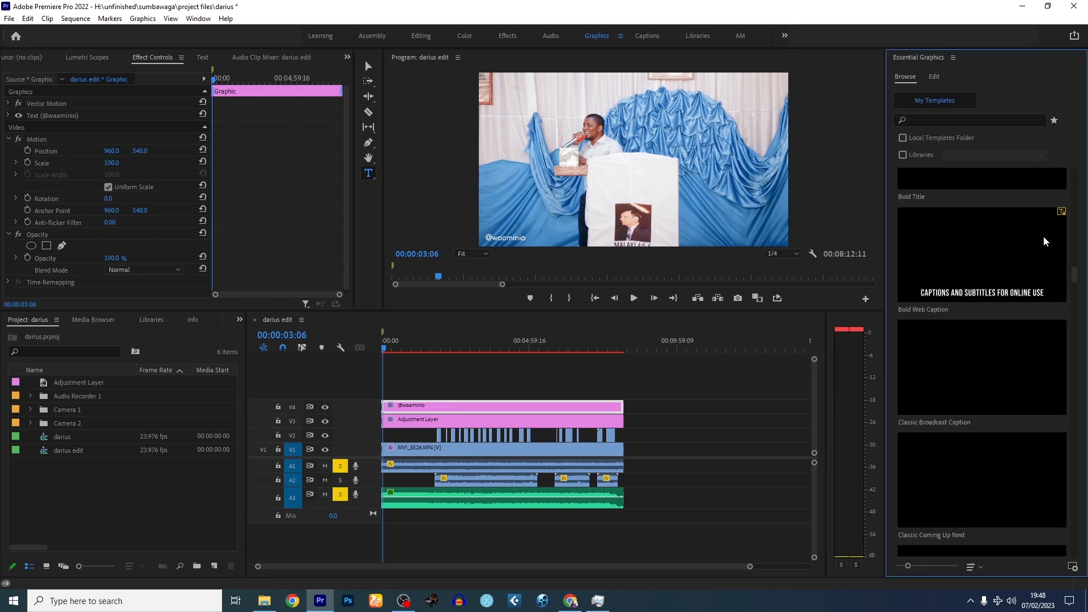
scroll(1044, 242, "down", 15)
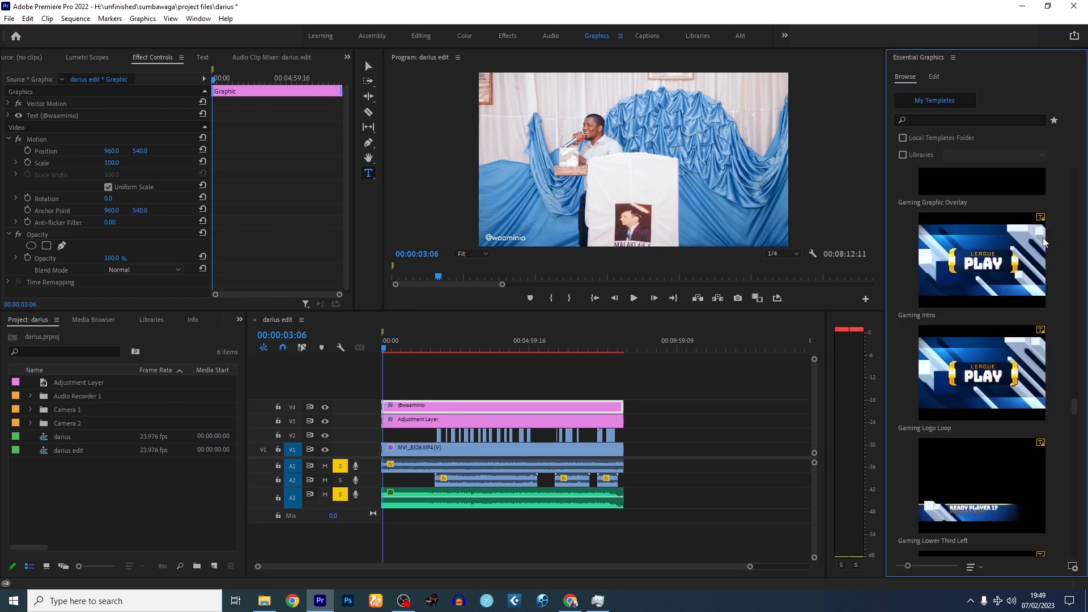
scroll(1044, 244, "down", 10)
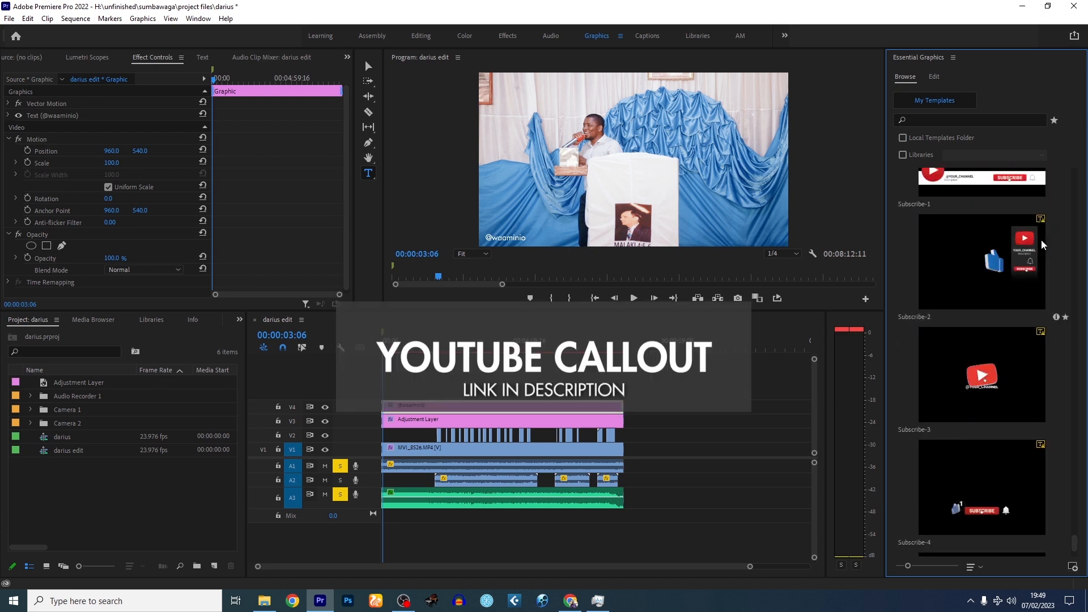
scroll(1042, 245, "down", 2)
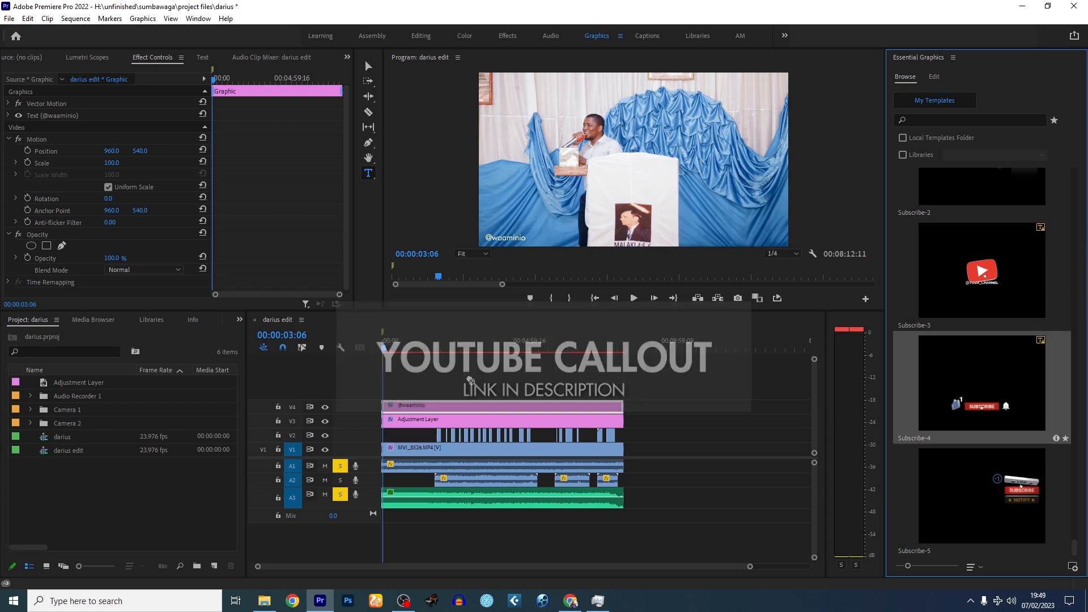
left_click_drag(982, 407, 395, 393)
left_click(664, 395)
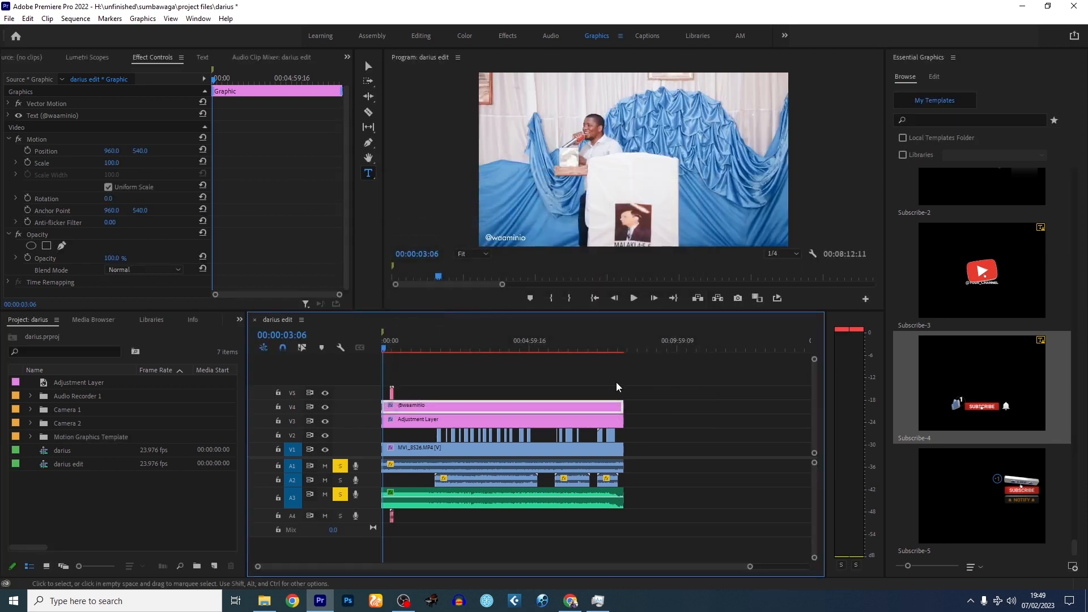
Preview the Subscribe-4 graphic at 00:00:22:01 and apply Scale to Frame Size to it
left_click(392, 345)
left_click_drag(392, 344, 396, 346)
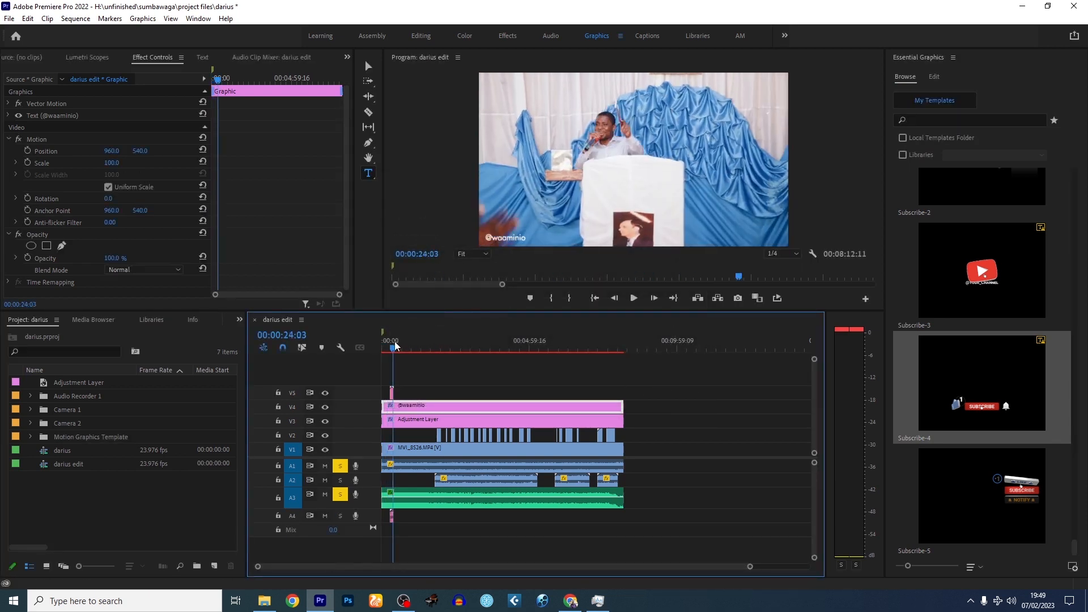
key("=")
key("=")
key("=")
key("=")
left_click(558, 394)
left_click_drag(568, 347, 554, 348)
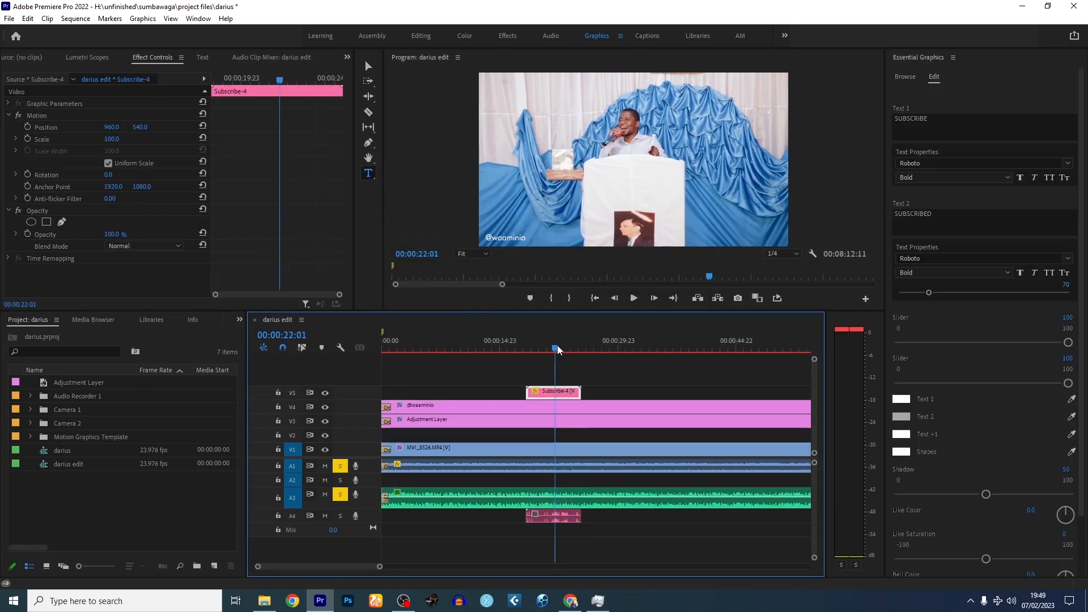
right_click(573, 395)
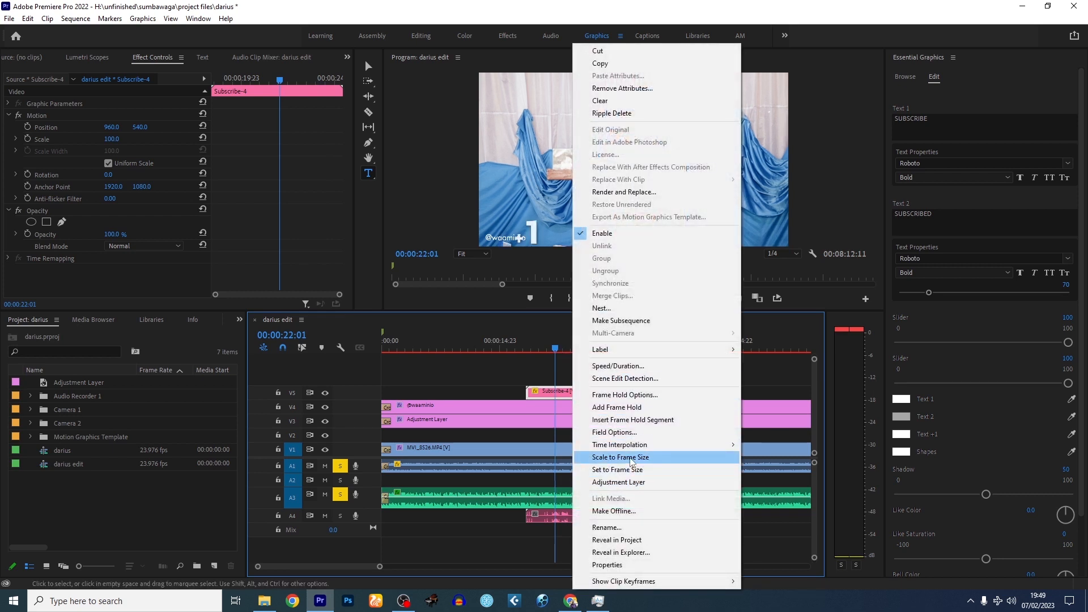
left_click(632, 460)
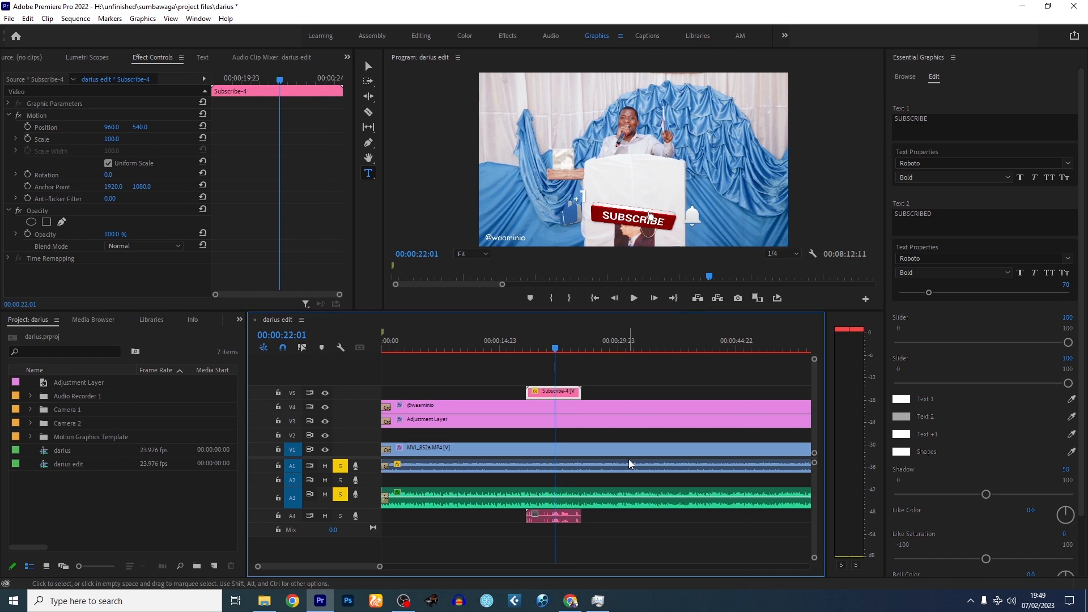
Set the Subscribe-4 graphic's scale to 35 and lower it to a vertical position of 901
left_click(549, 348)
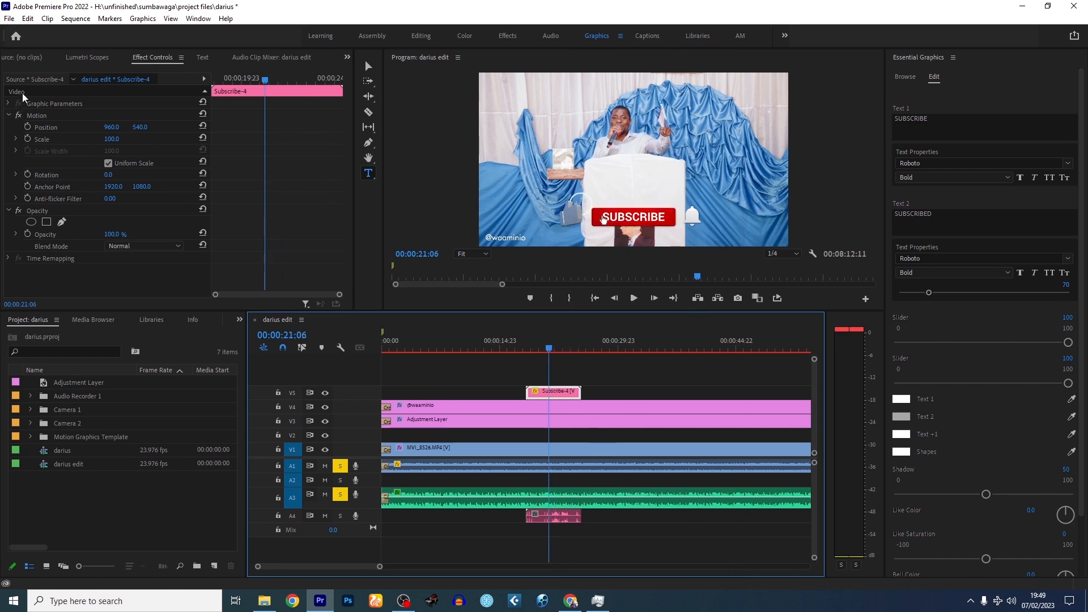
left_click(151, 65)
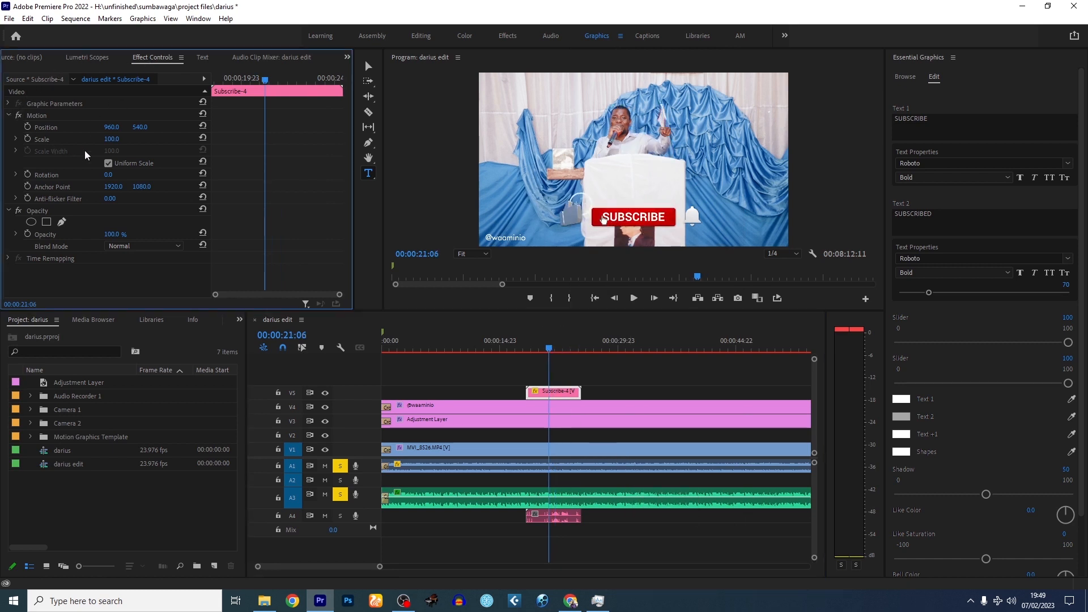
left_click(112, 140)
type("35")
key("Return")
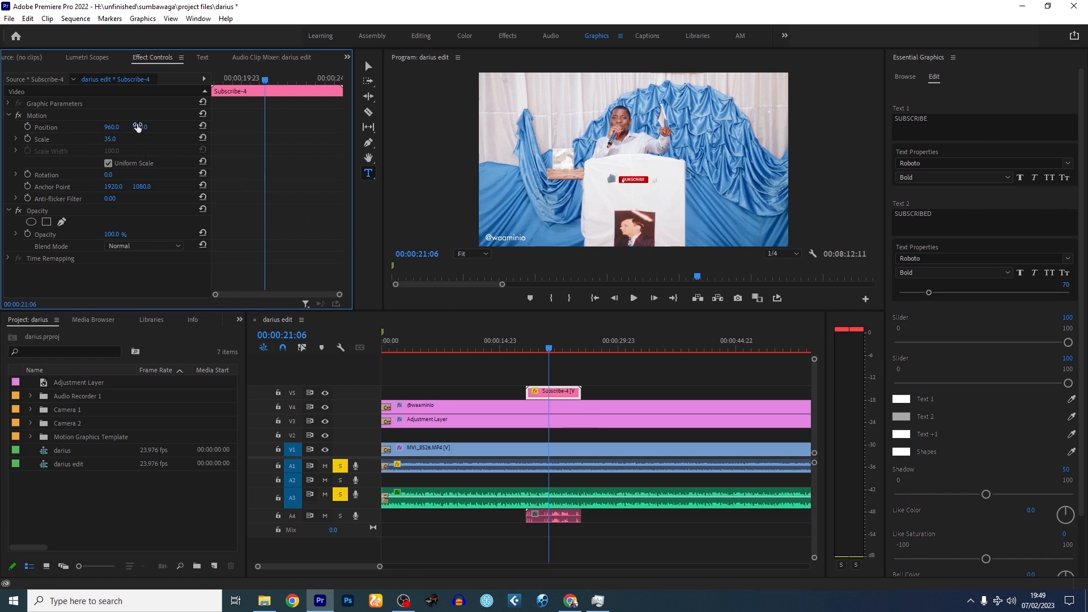
left_click_drag(139, 127, 342, 128)
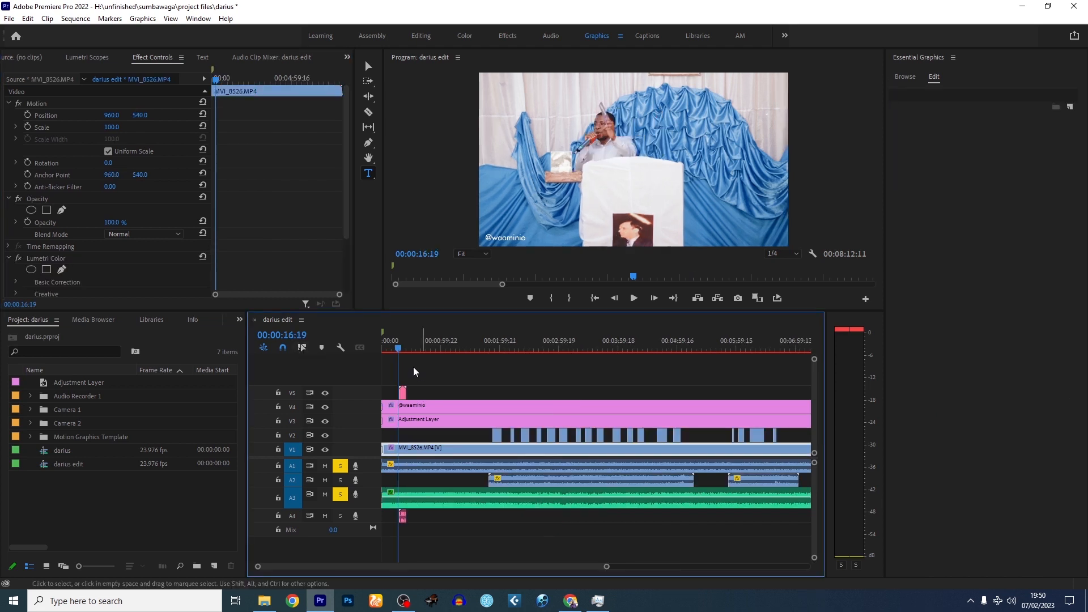
Turn on linked selection and duplicate the Subscribe-4 graphic with its audio to about 00:03:49 and near the end of the sequence
left_click(302, 354)
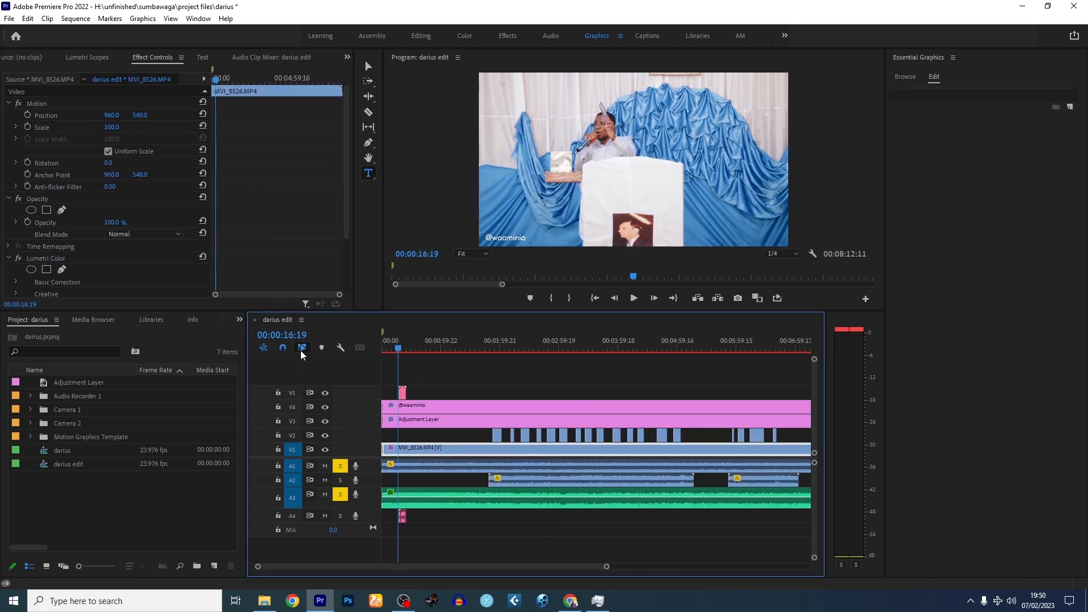
left_click(403, 394)
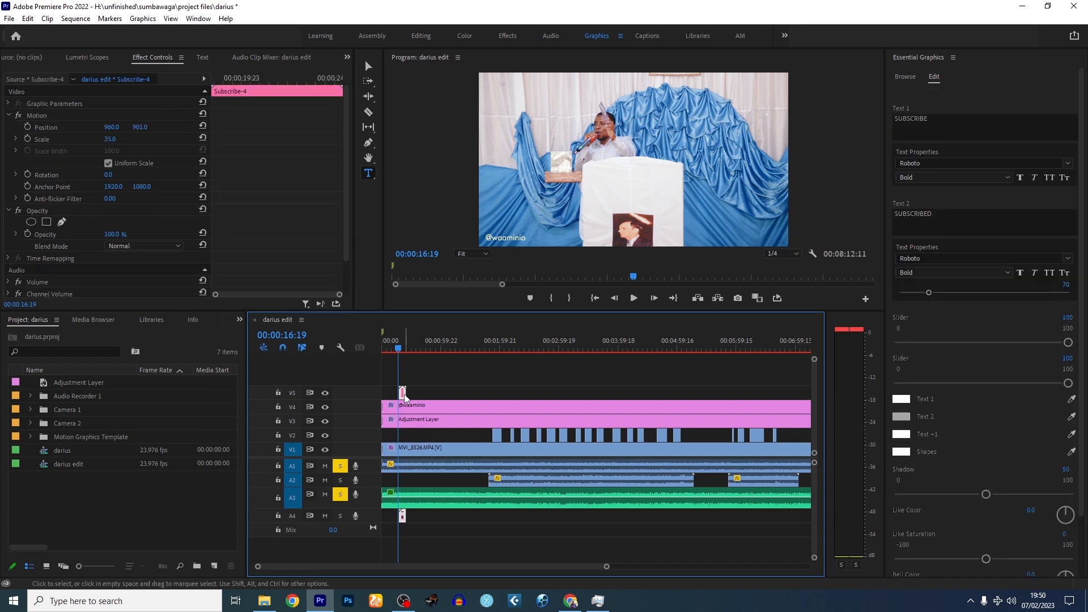
key("minus")
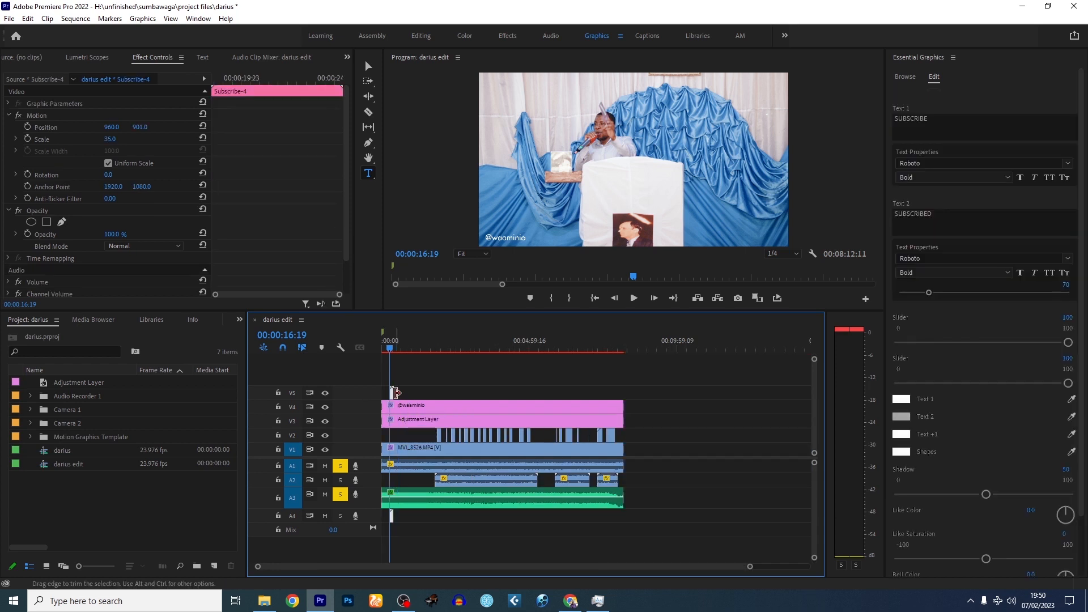
left_click_drag(392, 397, 497, 398)
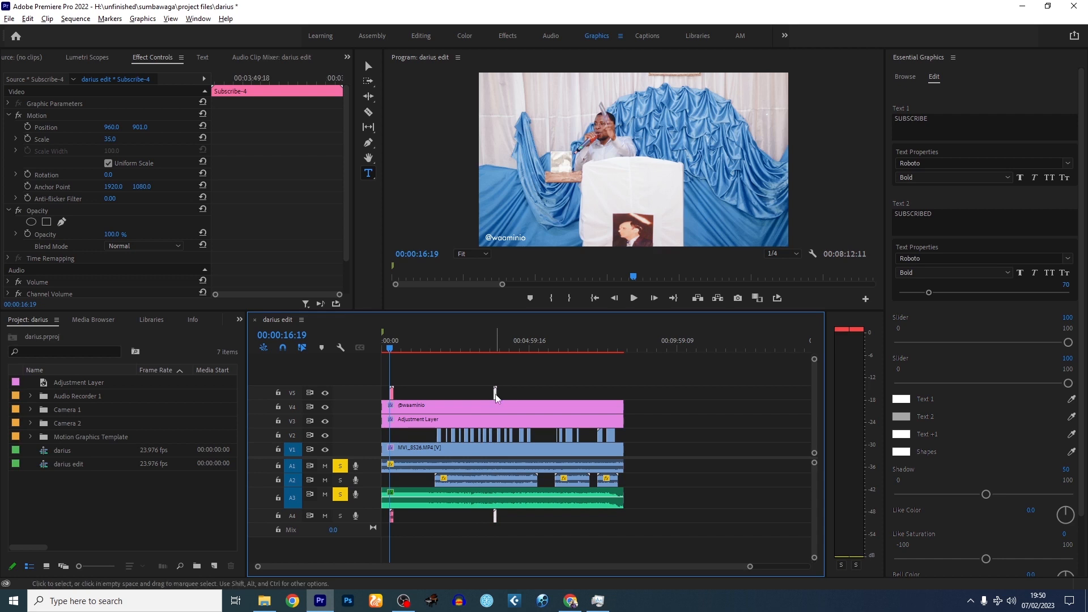
left_click_drag(496, 397, 619, 395)
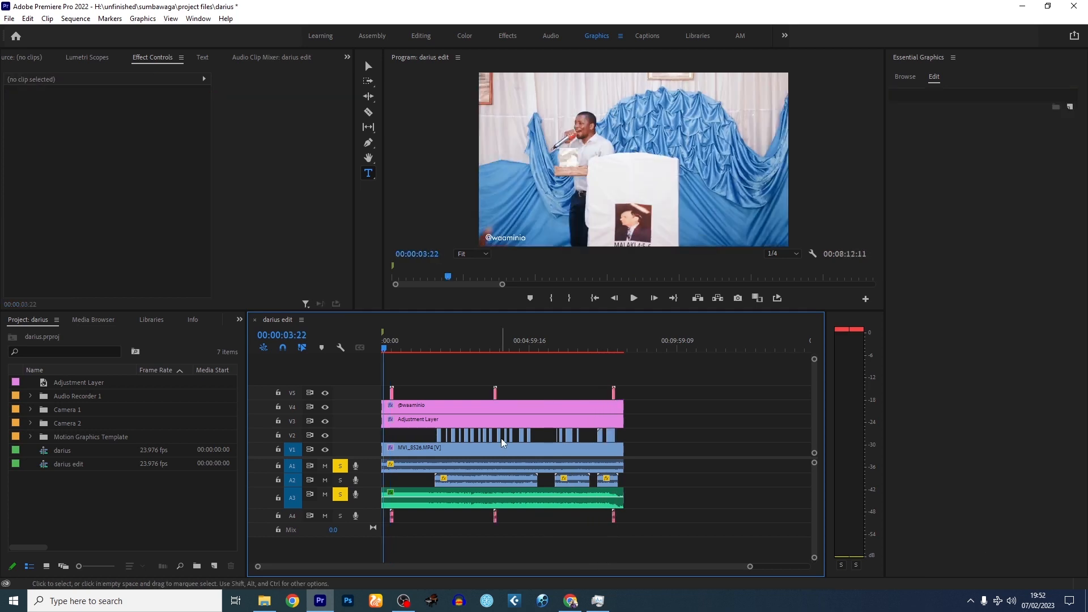
Mark all clips in the sequence as the in/out range and choose H.264 as the export format
key("ctrl+a")
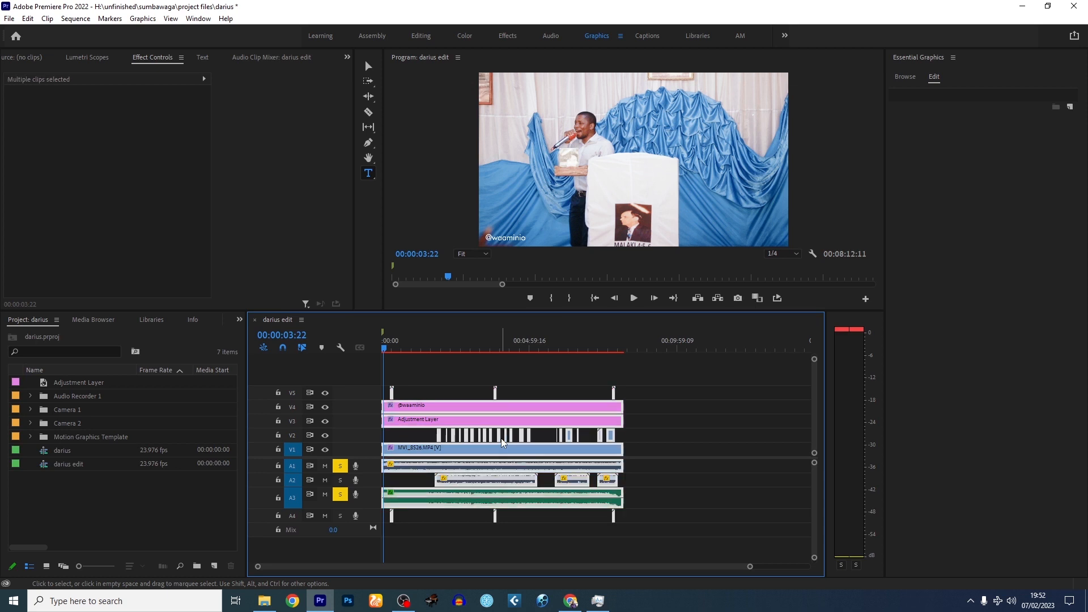
key("slash")
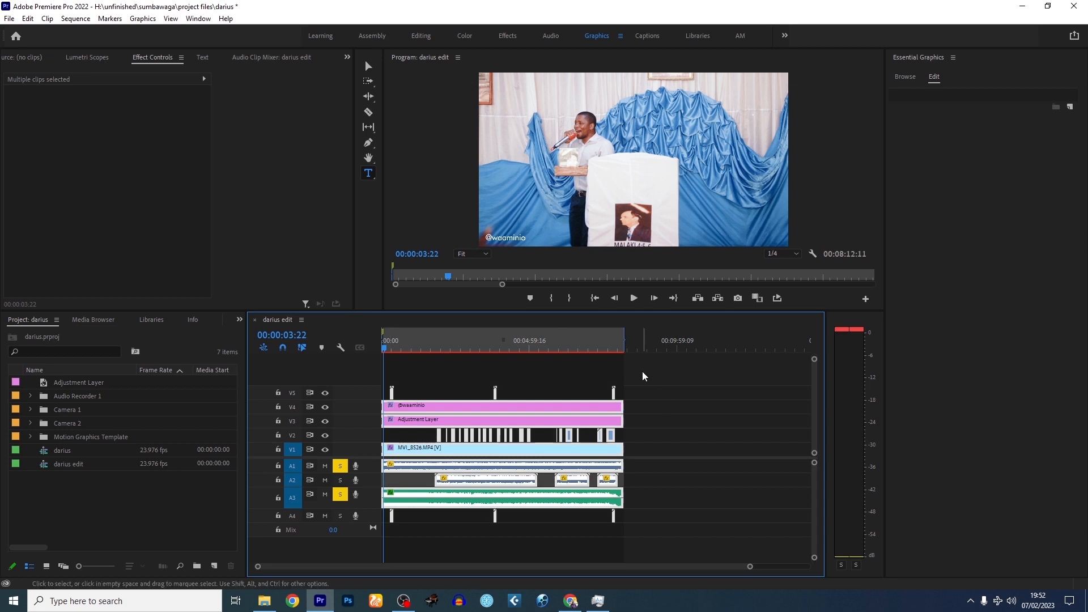
key("ctrl+m")
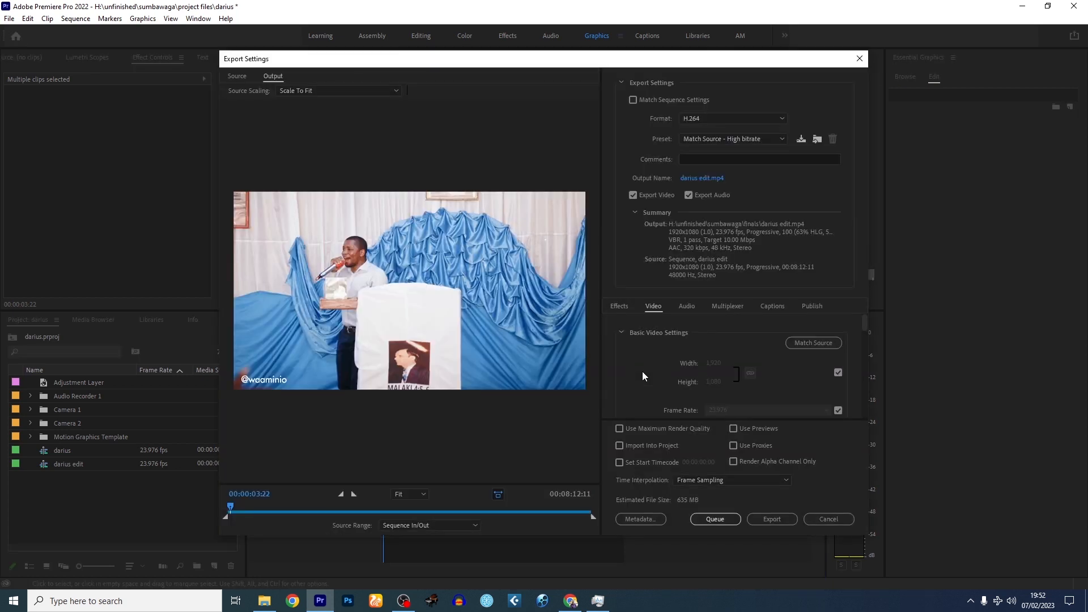
left_click(763, 118)
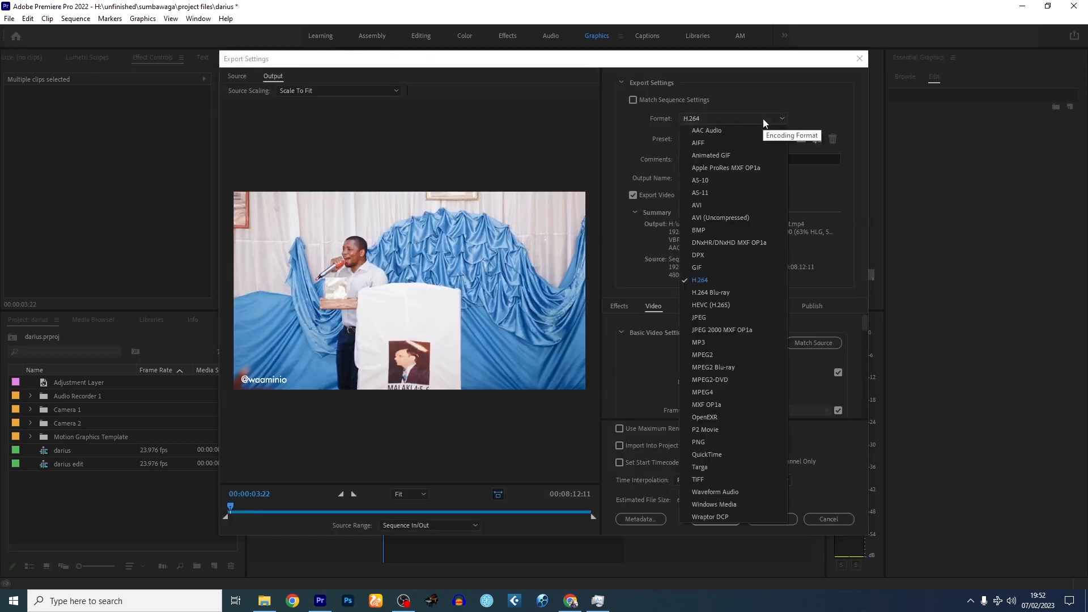
left_click(712, 281)
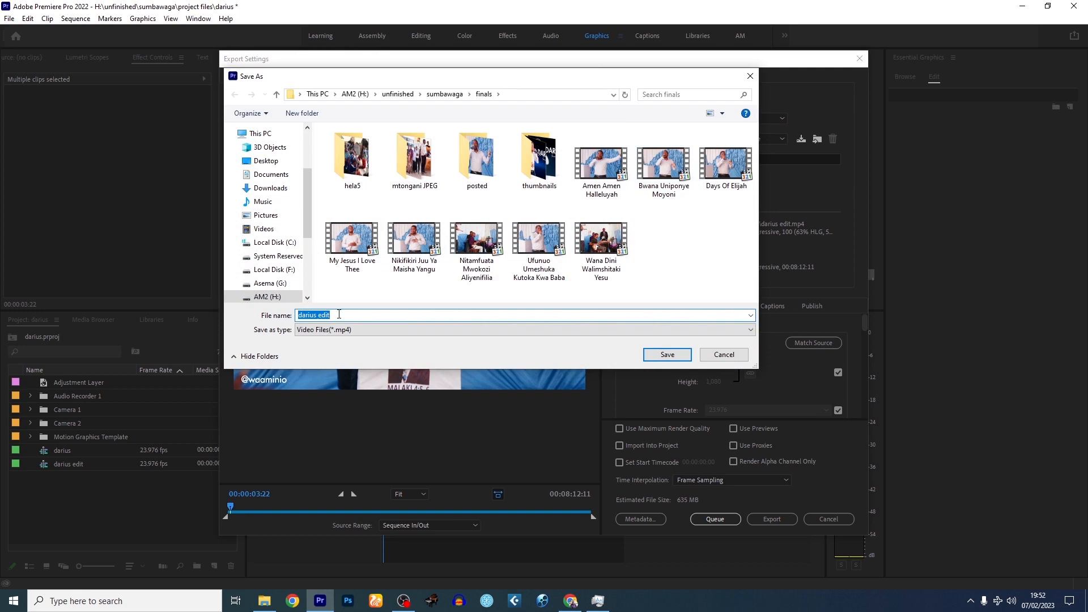
Name the output file "Ujumbe Huu Mtamu" in the finals folder, choose the custom preset targeting 5 Mbps, and export the video
left_click_drag(339, 313, 277, 313)
type("Ujumbe Huu Mtamu")
left_click(668, 355)
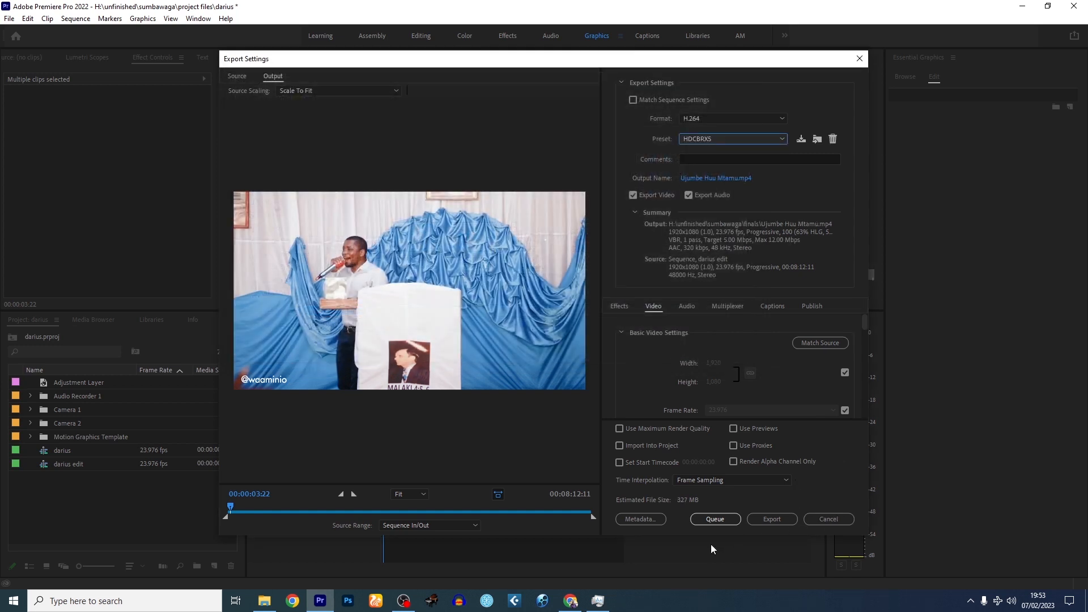
left_click(783, 522)
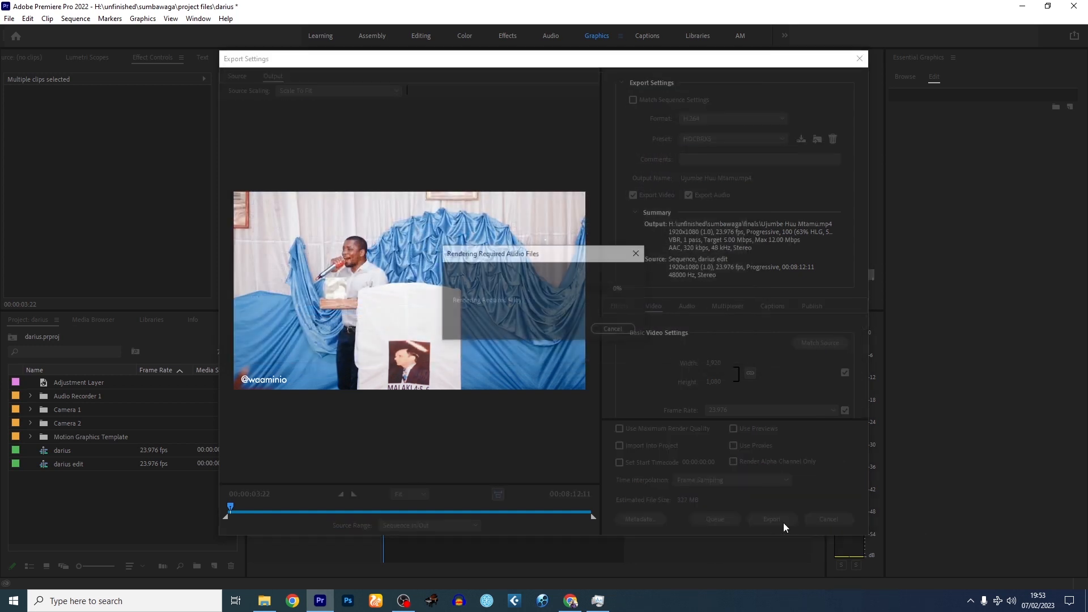